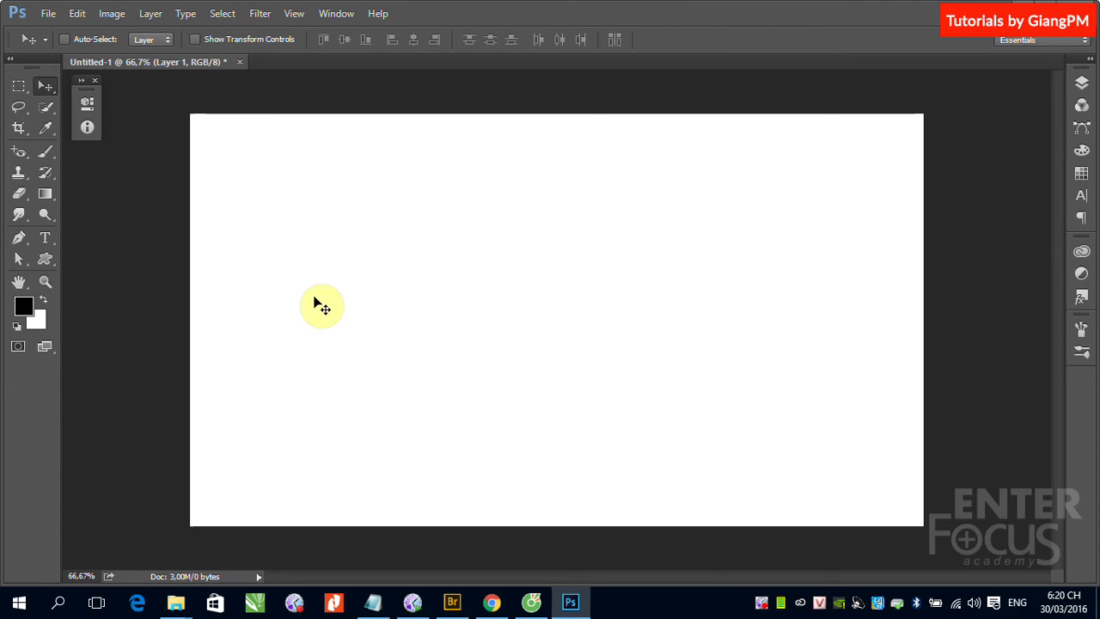
Step: Switch the Pen tool from Path to Shape mode and bring up its path operations options
{"action": "left_click", "coordinate": [19, 239]}
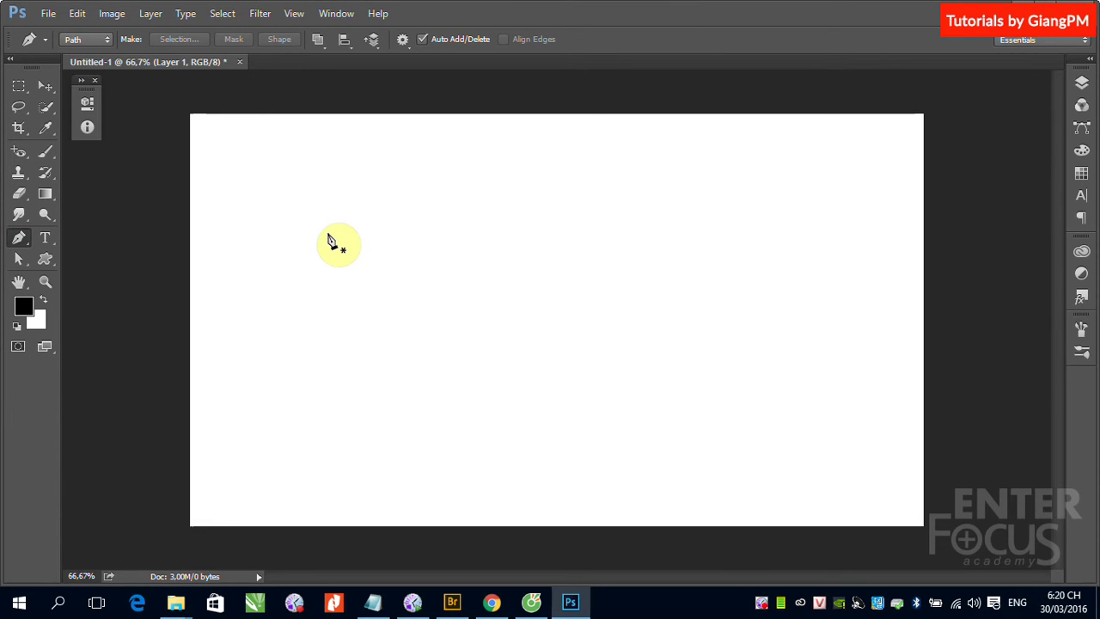
{"action": "left_click", "coordinate": [107, 40]}
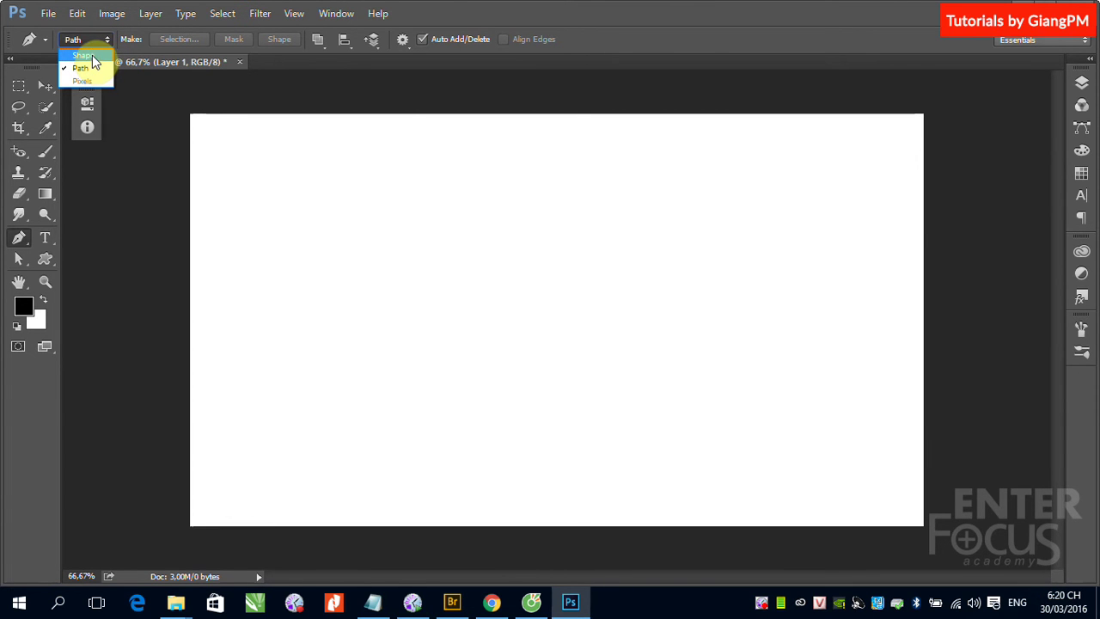
{"action": "left_click", "coordinate": [92, 55]}
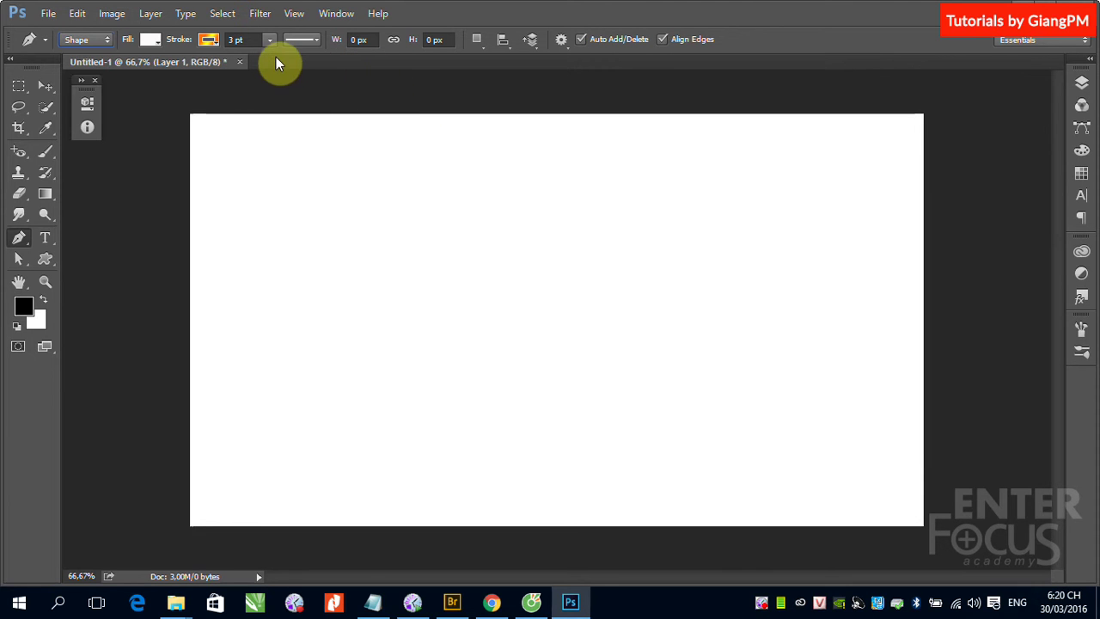
{"action": "left_click", "coordinate": [478, 46]}
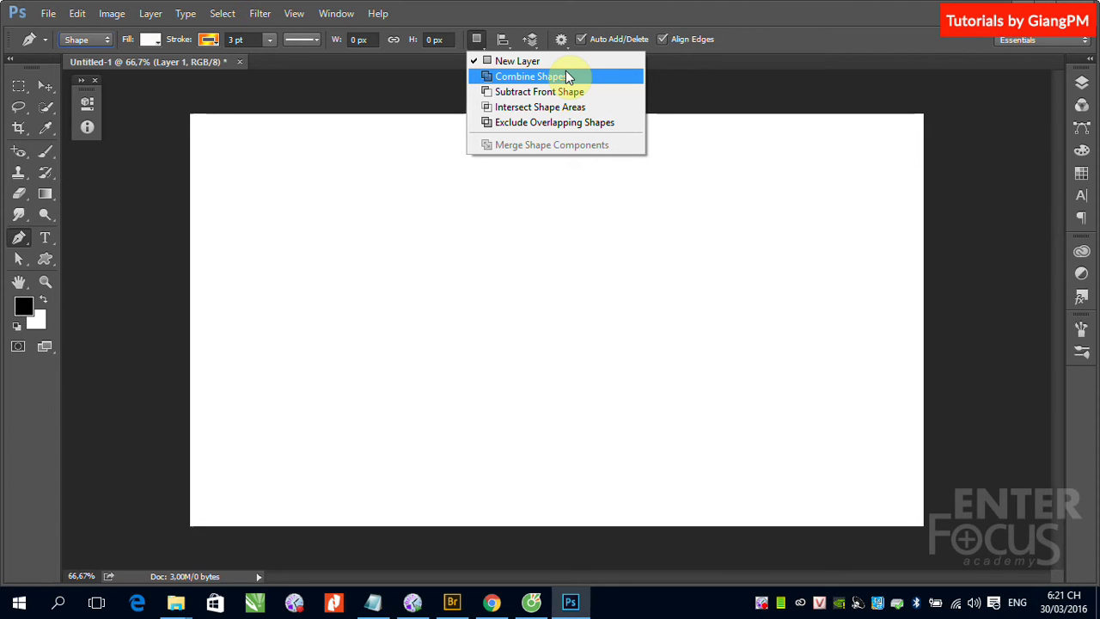
Step: Choose New Layer in Path Operations so each pen shape gets its own layer
{"action": "left_click", "coordinate": [566, 61]}
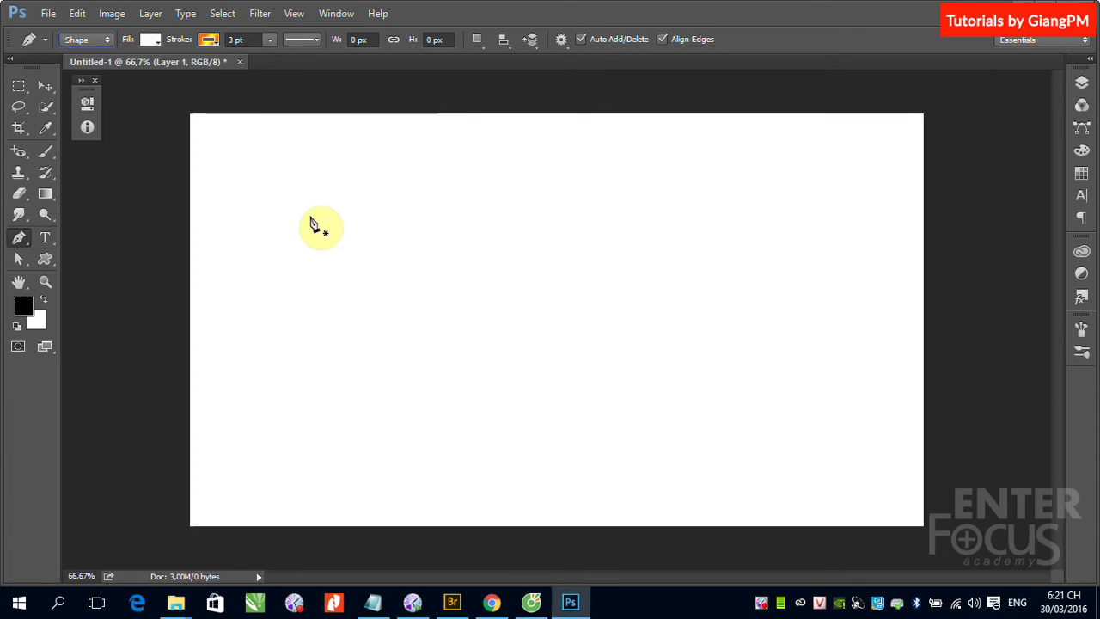
Step: Draw a closed four-corner parallelogram as the white-filled Shape 1 layer
{"action": "left_click", "coordinate": [363, 212]}
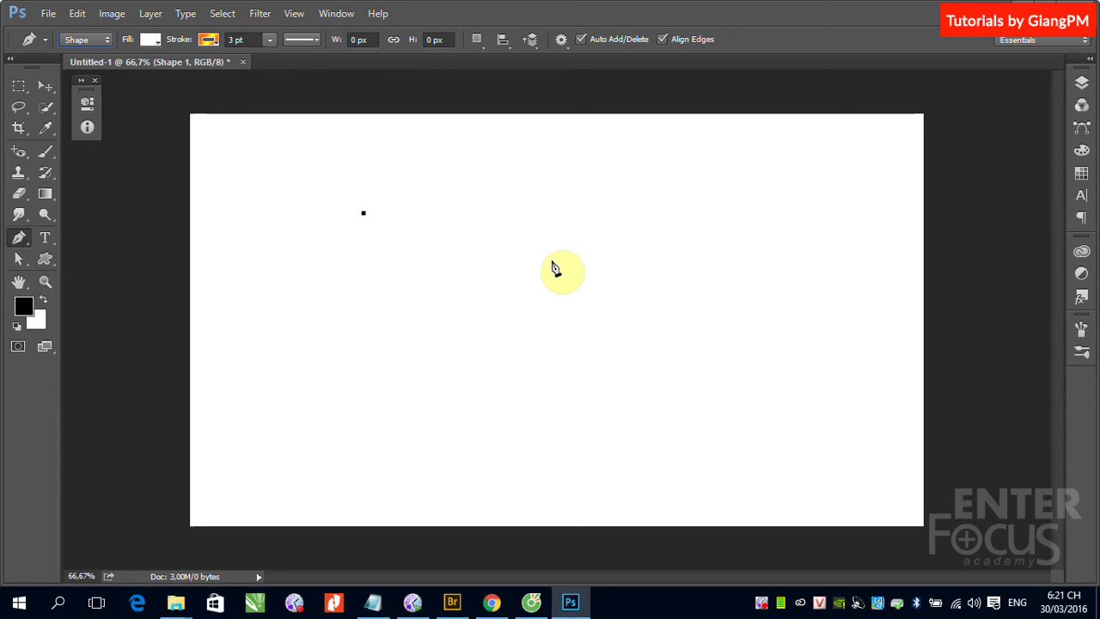
{"action": "left_click", "coordinate": [592, 164]}
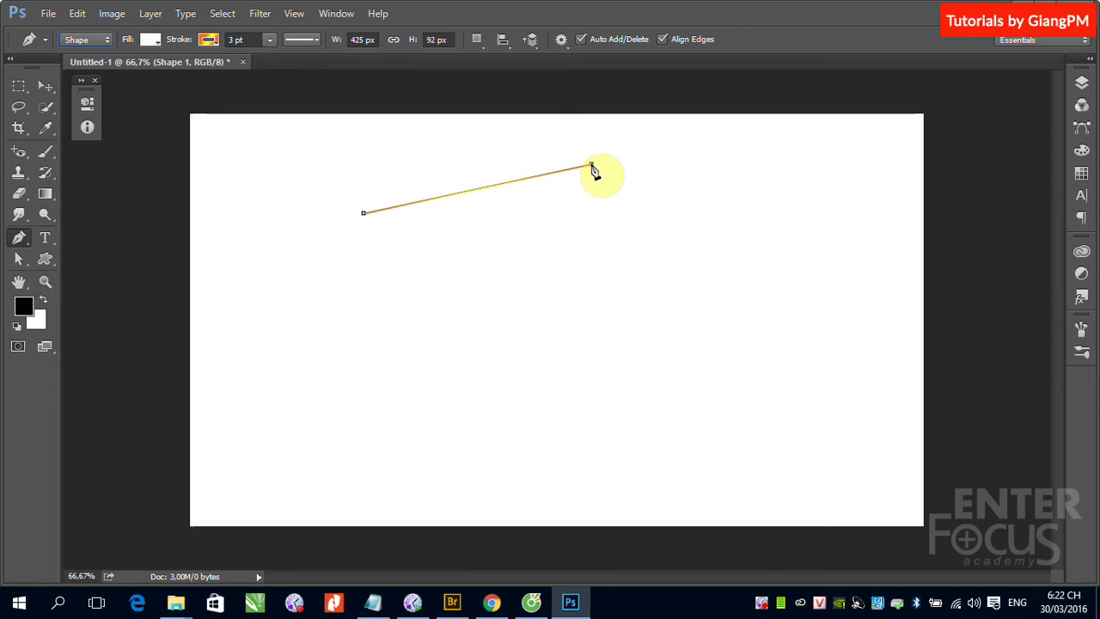
{"action": "left_click", "coordinate": [703, 286]}
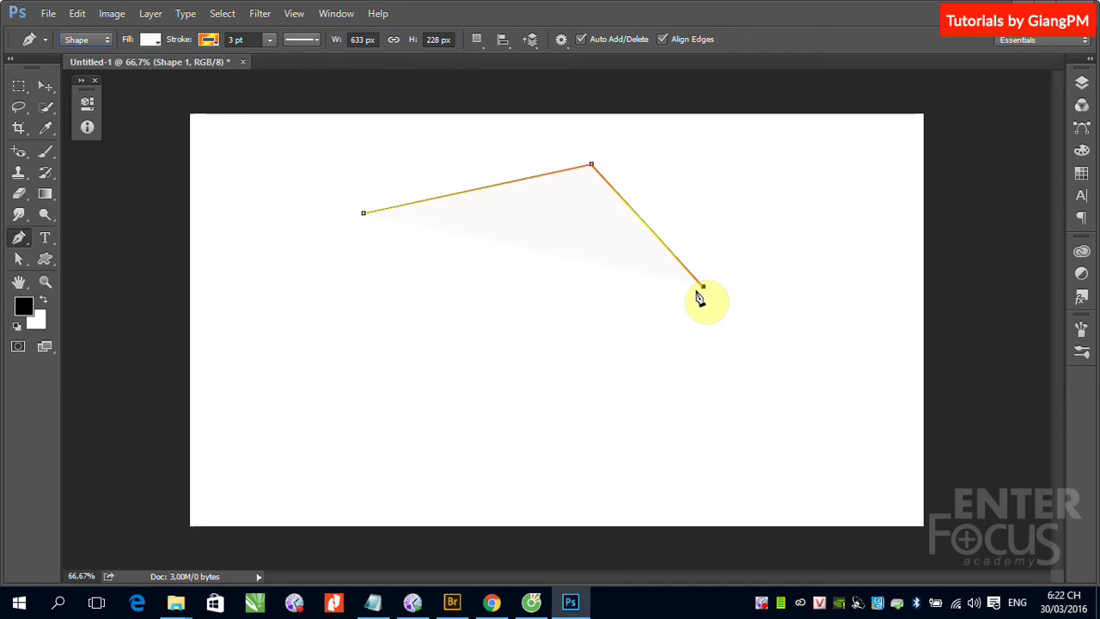
{"action": "left_click", "coordinate": [470, 352]}
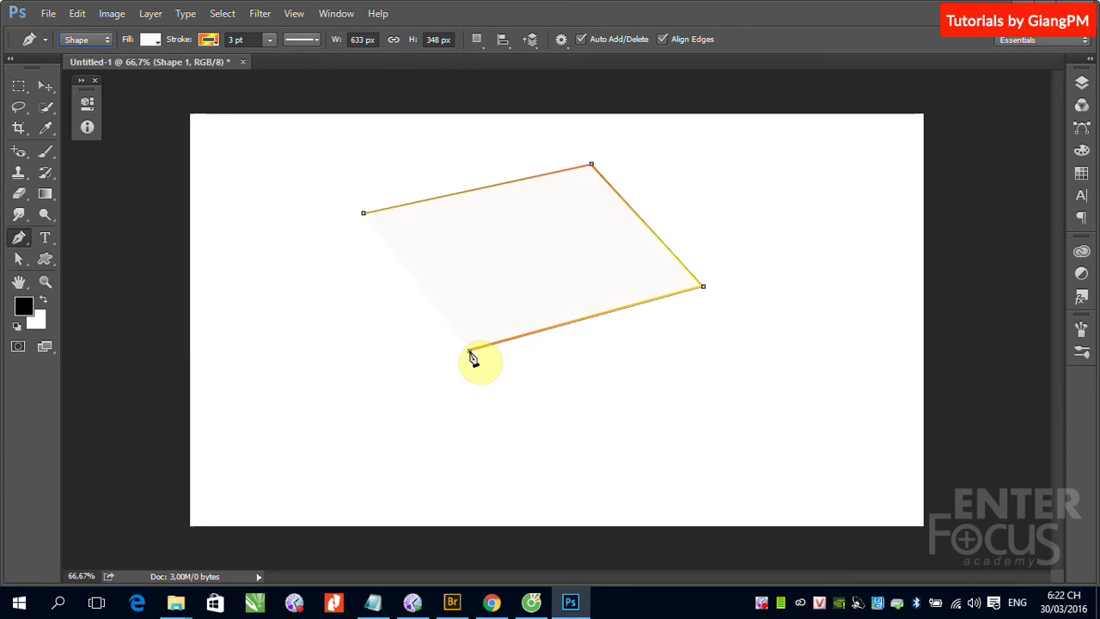
{"action": "left_click", "coordinate": [364, 214]}
{"action": "left_click", "coordinate": [46, 88]}
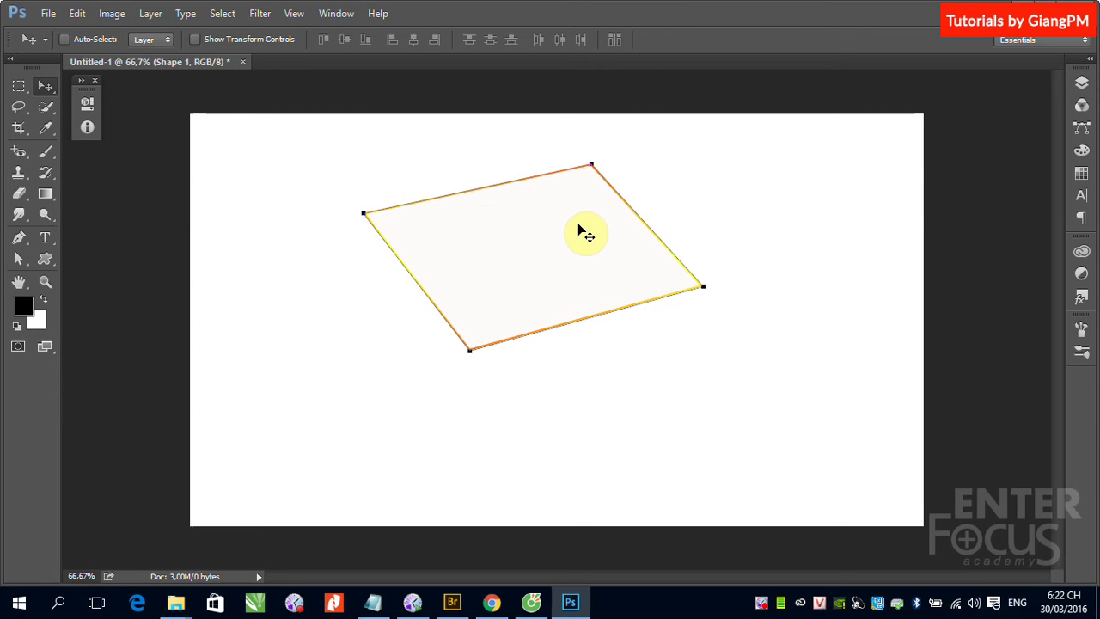
Step: In the Layers panel, hide Shape 1, show Layer 1 and make Layer 1 active
{"action": "left_click", "coordinate": [1082, 84]}
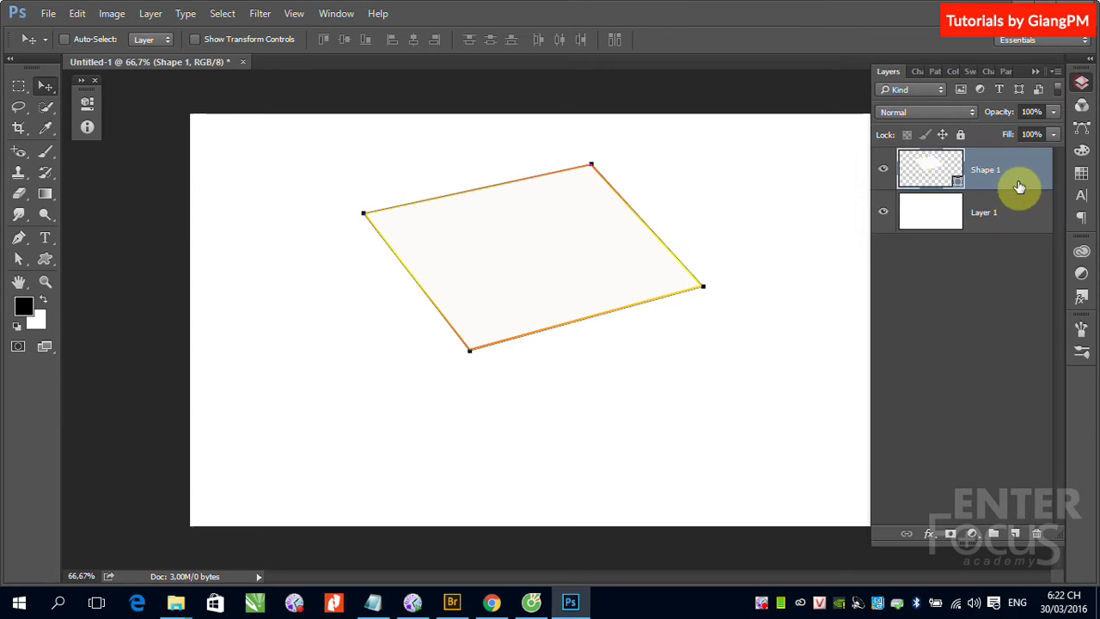
{"action": "left_click", "coordinate": [884, 213]}
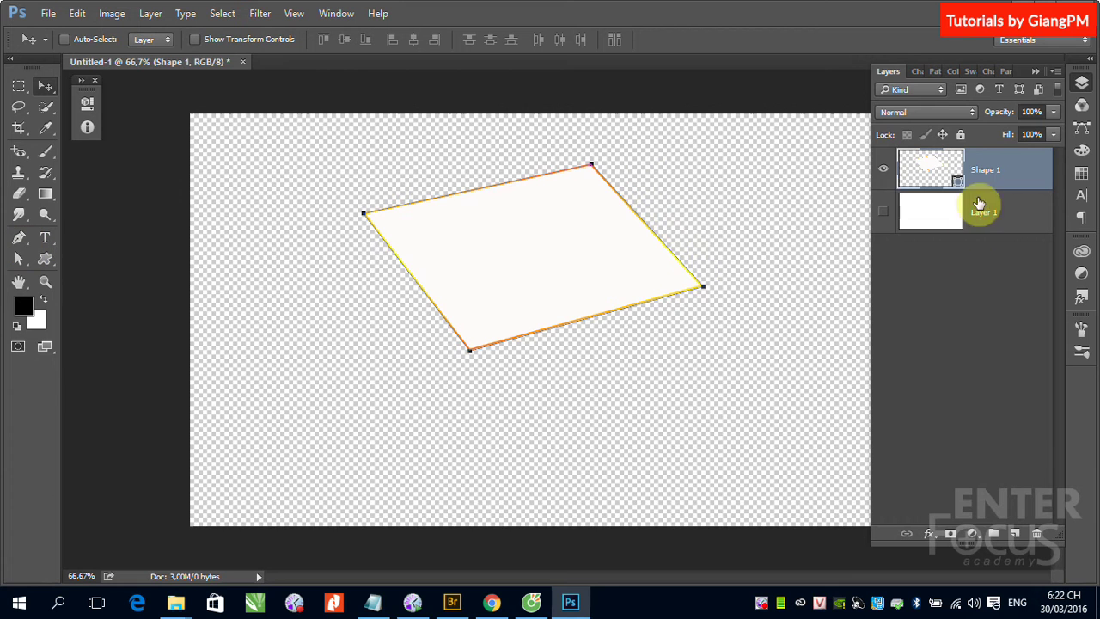
{"action": "left_click", "coordinate": [884, 170]}
{"action": "left_click", "coordinate": [883, 212]}
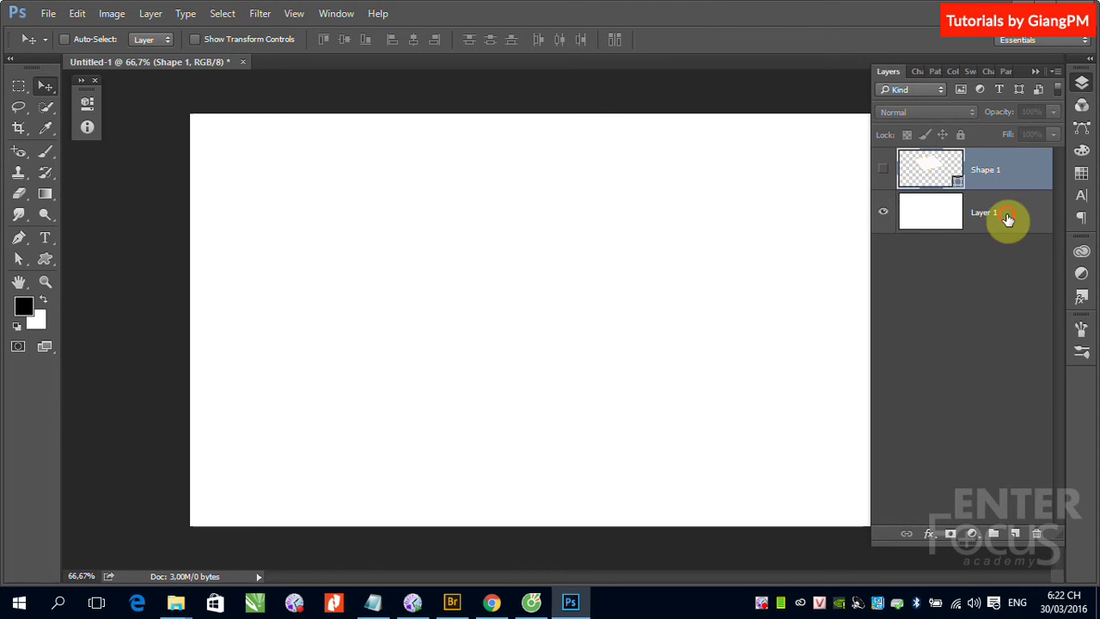
{"action": "left_click", "coordinate": [1004, 219]}
{"action": "left_click", "coordinate": [19, 238]}
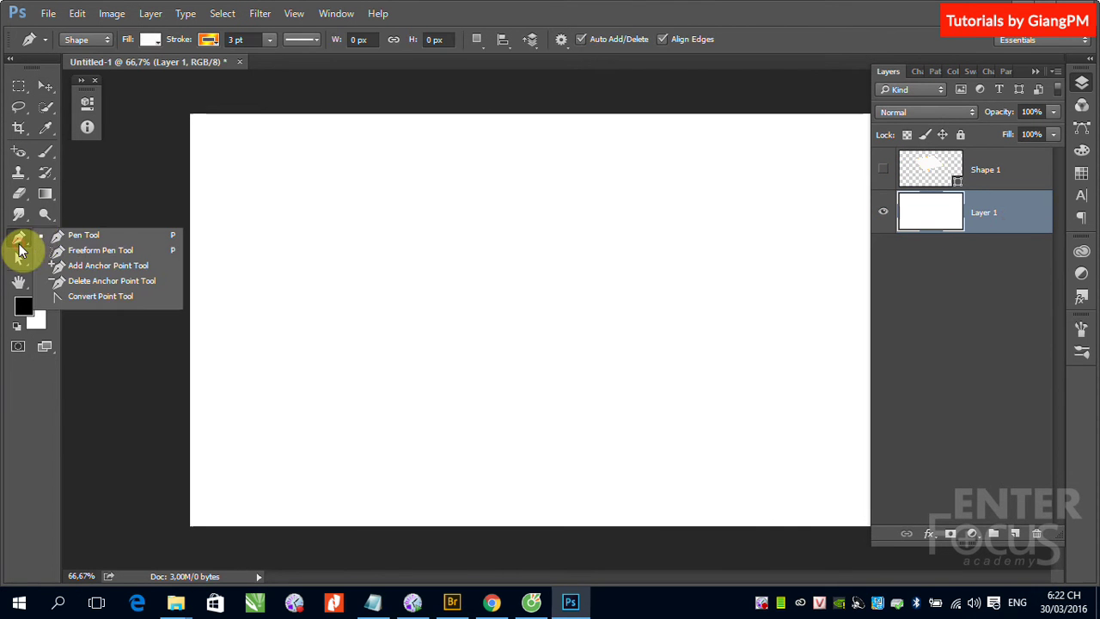
Step: Switch the Pen to Path mode and draw a closed four-point work path
{"action": "left_click", "coordinate": [107, 38]}
{"action": "left_click", "coordinate": [90, 65]}
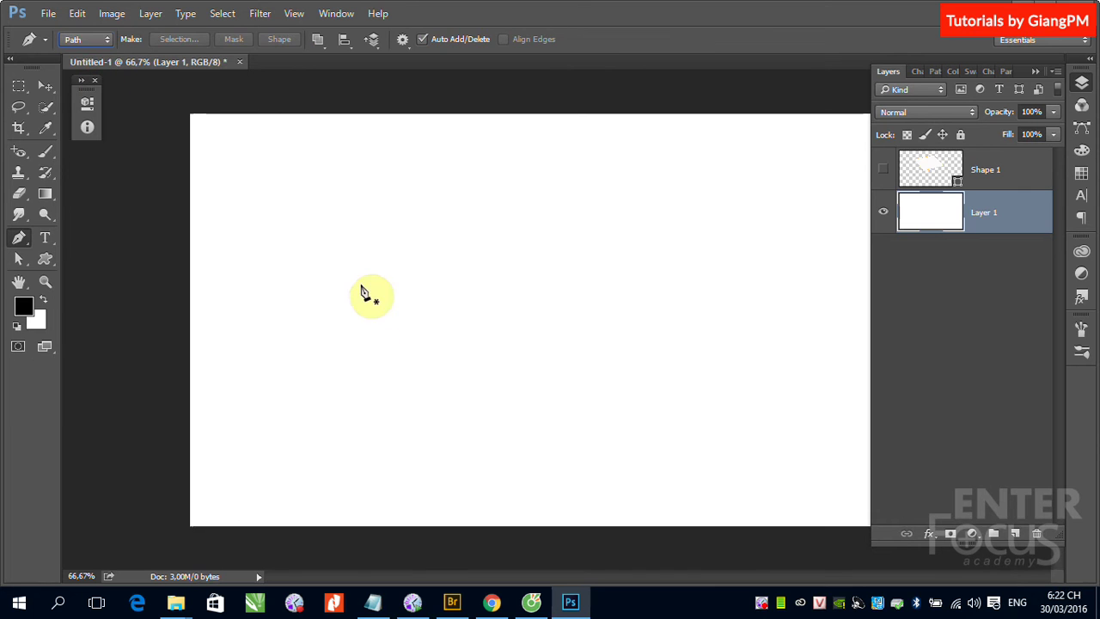
{"action": "left_click", "coordinate": [339, 249]}
{"action": "left_click", "coordinate": [537, 194]}
{"action": "left_click", "coordinate": [621, 328]}
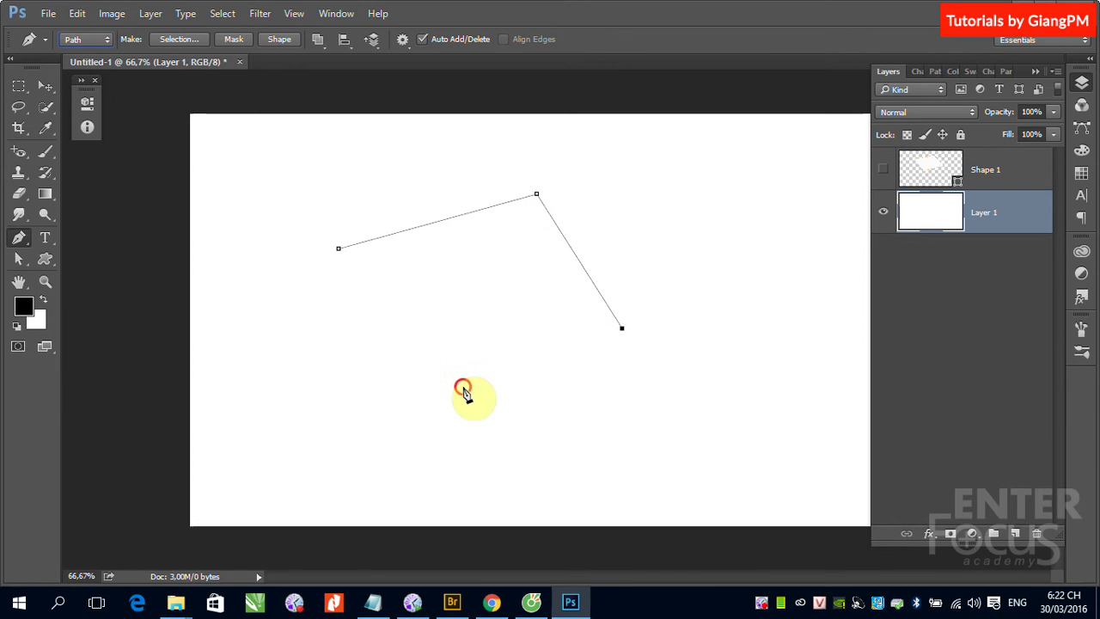
{"action": "left_click", "coordinate": [463, 386]}
{"action": "left_click", "coordinate": [339, 249]}
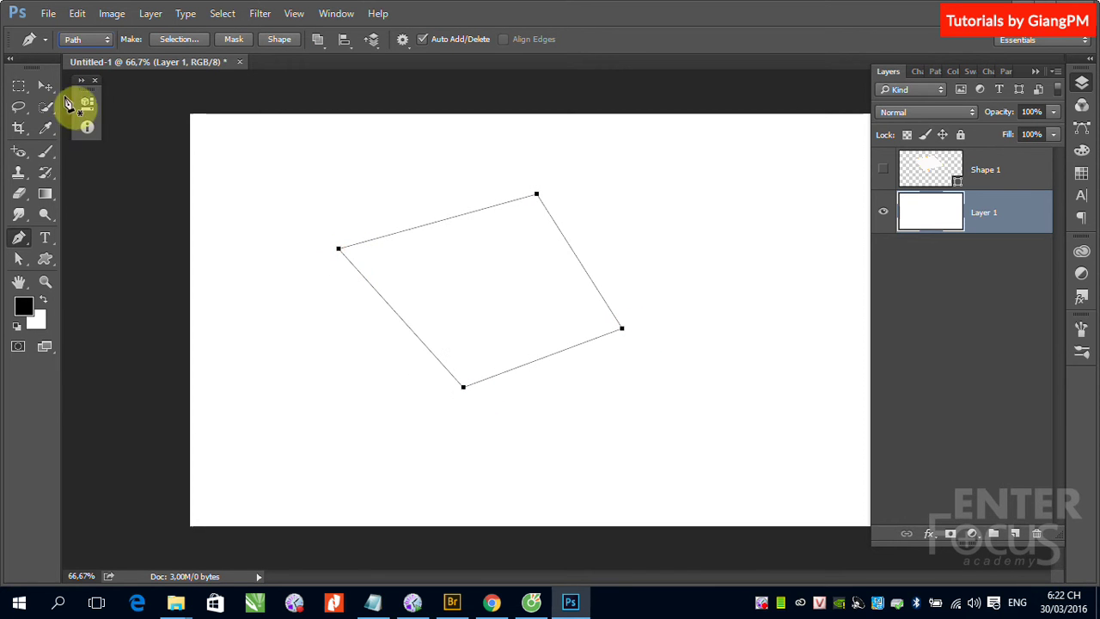
{"action": "left_click", "coordinate": [52, 88]}
Step: Add a new empty Layer 2 above Layer 1
{"action": "left_click", "coordinate": [929, 212]}
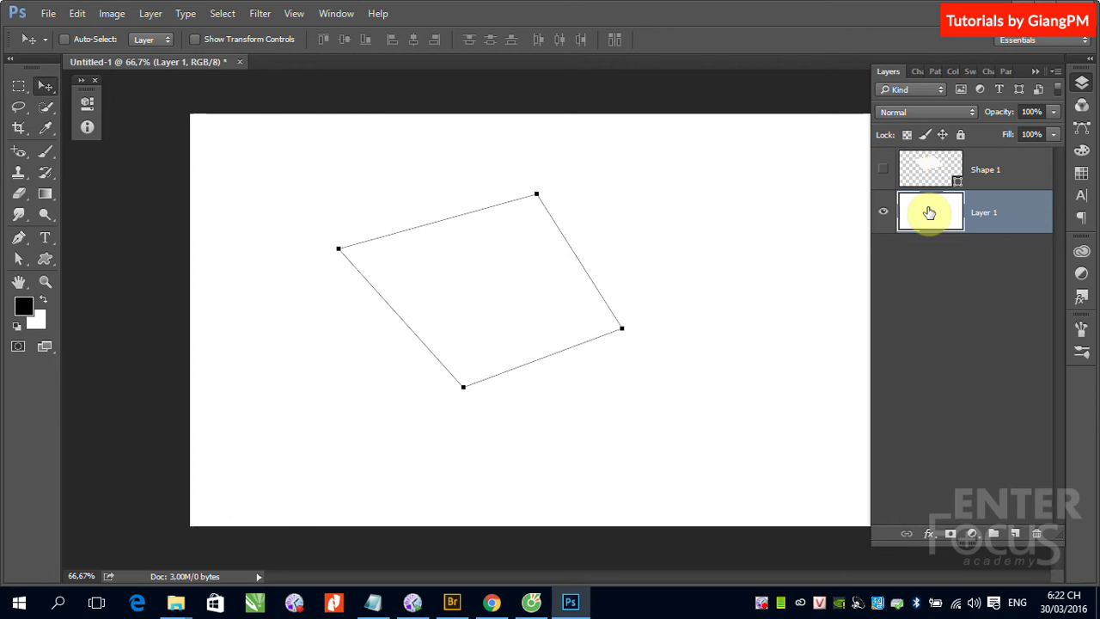
{"action": "left_click", "coordinate": [882, 215]}
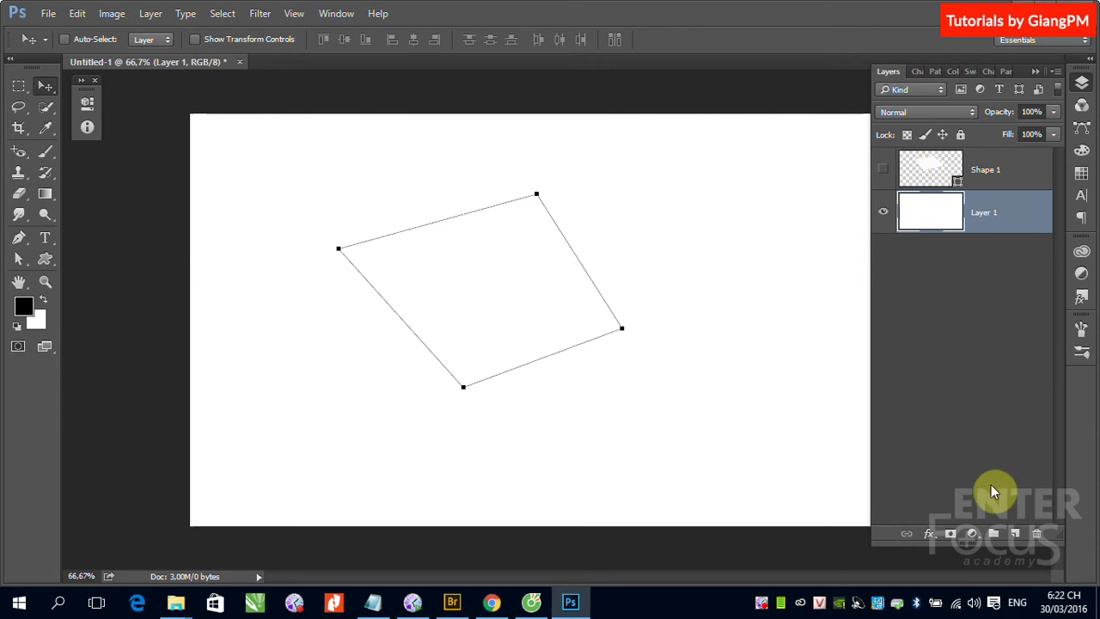
{"action": "left_click", "coordinate": [1017, 536]}
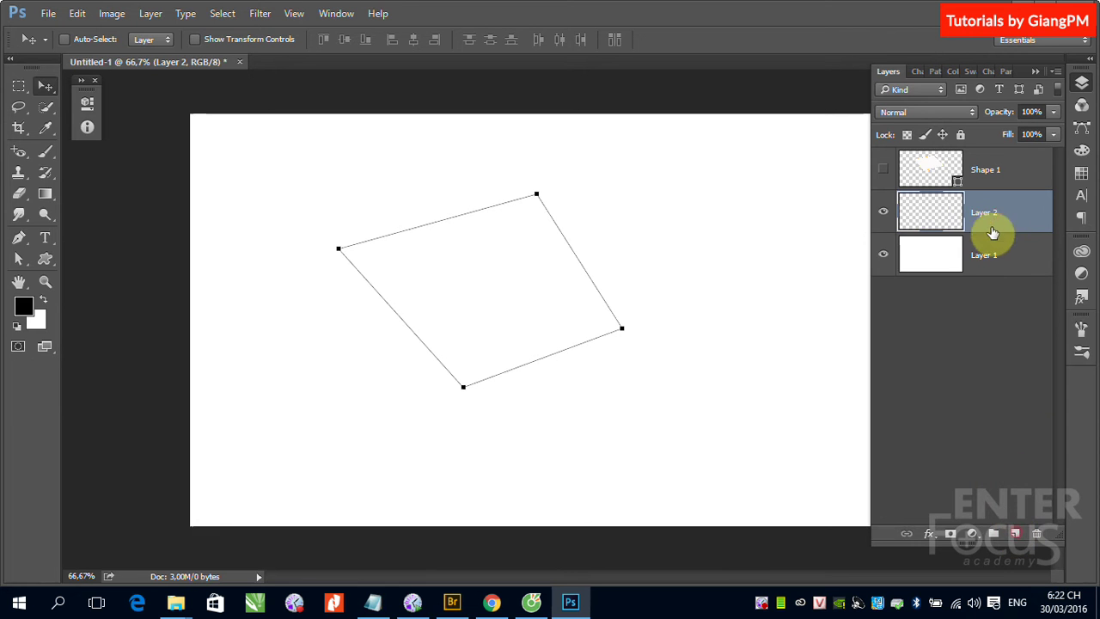
{"action": "left_click", "coordinate": [884, 256]}
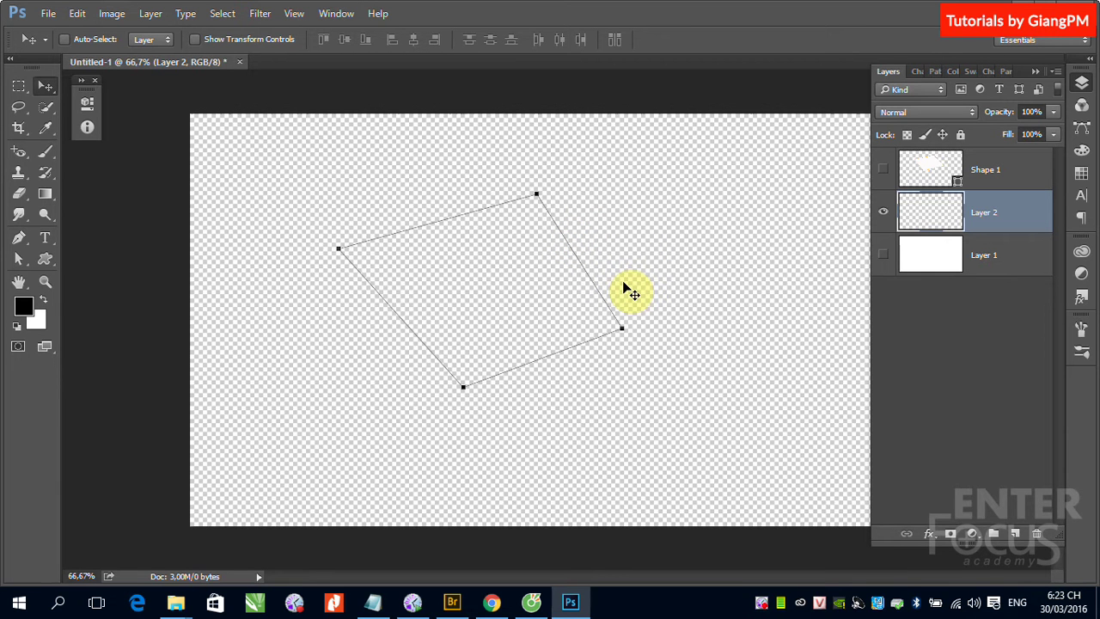
Step: Delete Shape 1 and Layer 2 together, leaving only the visible white Layer 1
{"action": "left_click", "coordinate": [882, 170]}
{"action": "left_click", "coordinate": [884, 211]}
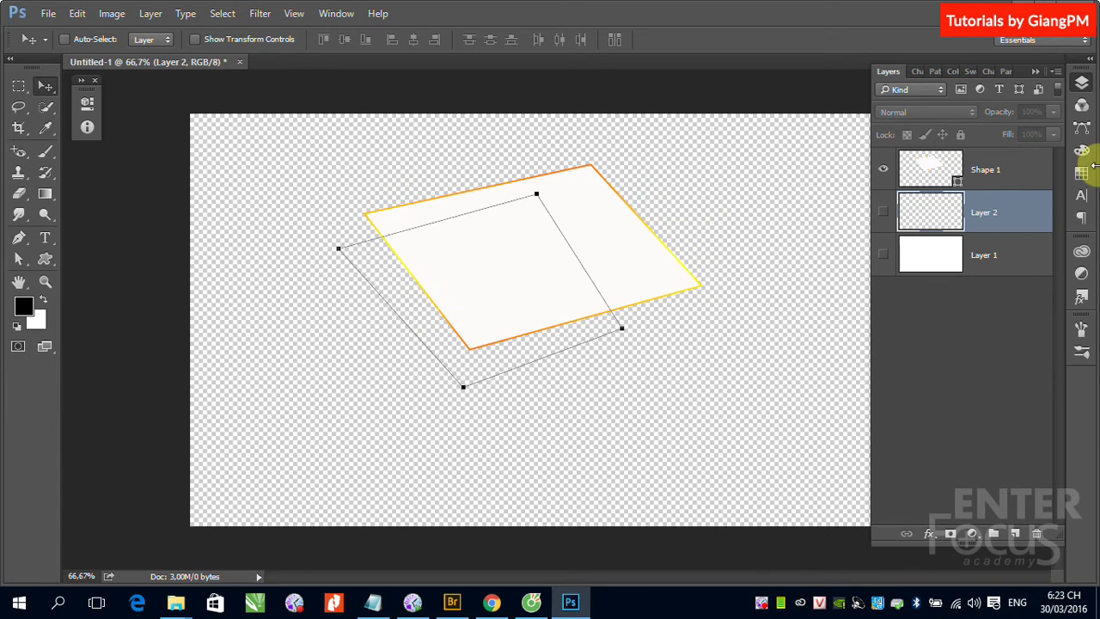
{"action": "left_click", "coordinate": [1040, 176]}
{"action": "left_click", "coordinate": [1022, 240], "text": "shift"}
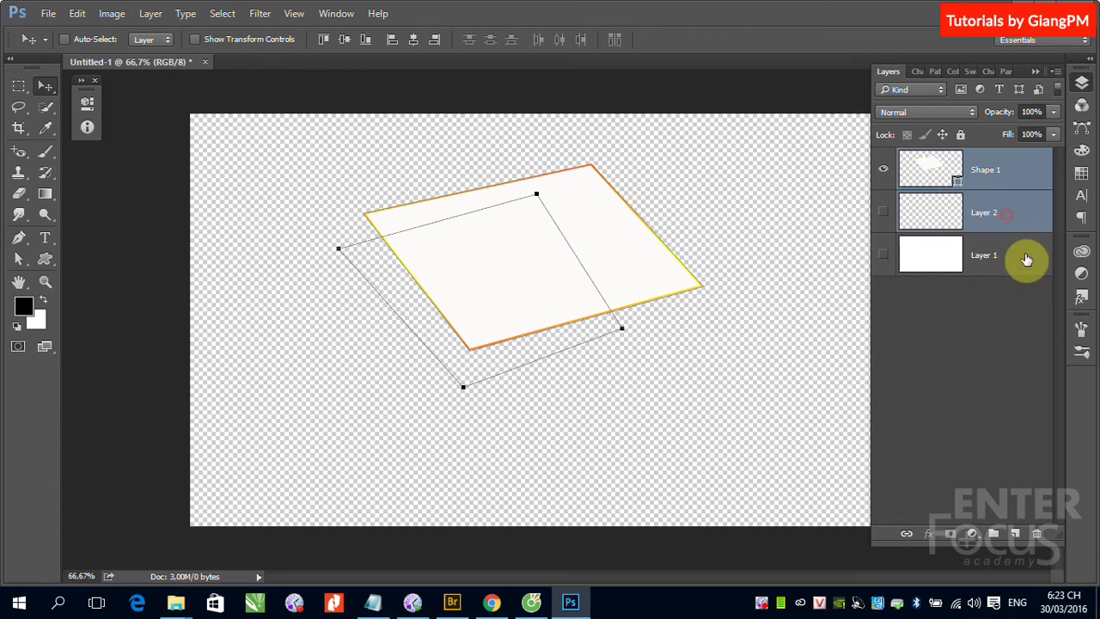
{"action": "left_click_drag", "start_coordinate": [1027, 258], "coordinate": [1037, 533]}
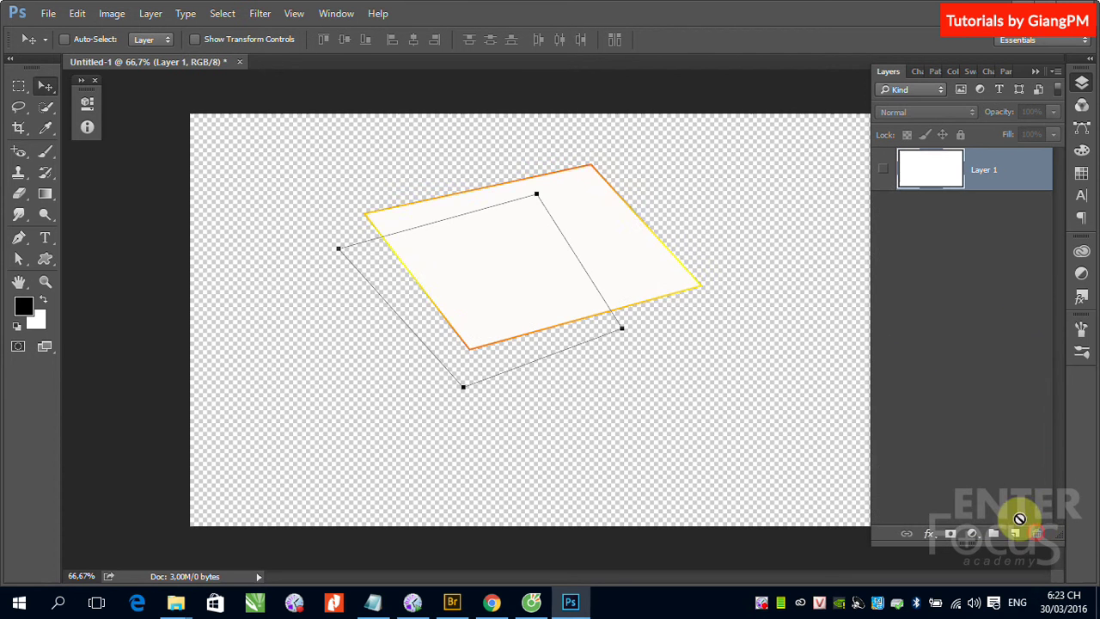
{"action": "left_click", "coordinate": [880, 172]}
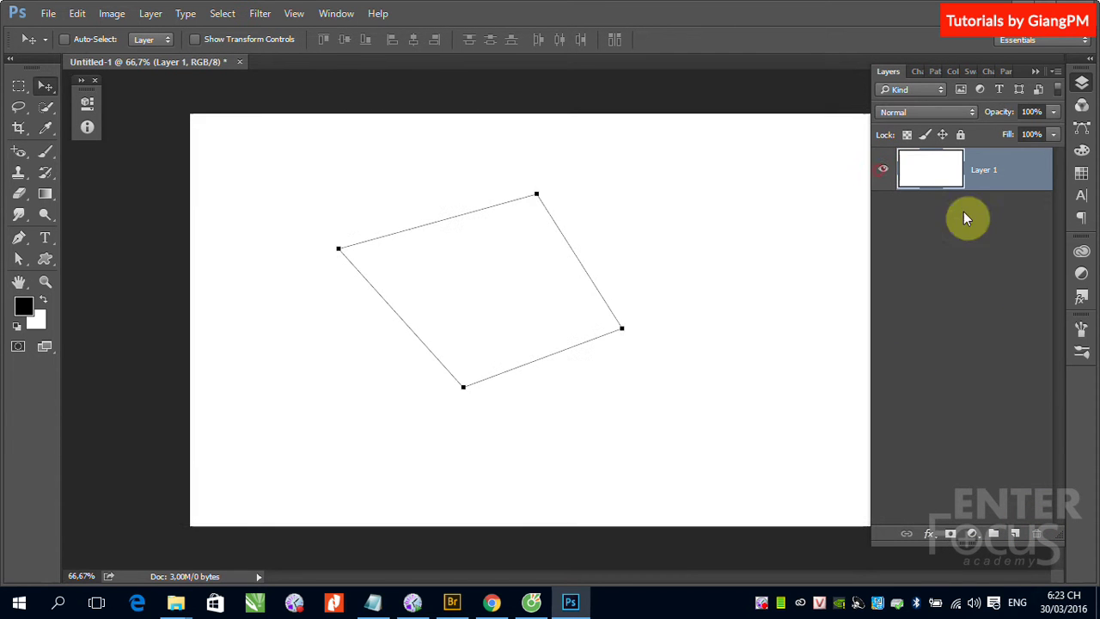
Step: Hide the work path and set the Pen to Shape mode with red fill and no stroke
{"action": "left_click", "coordinate": [934, 71]}
{"action": "left_click", "coordinate": [970, 155]}
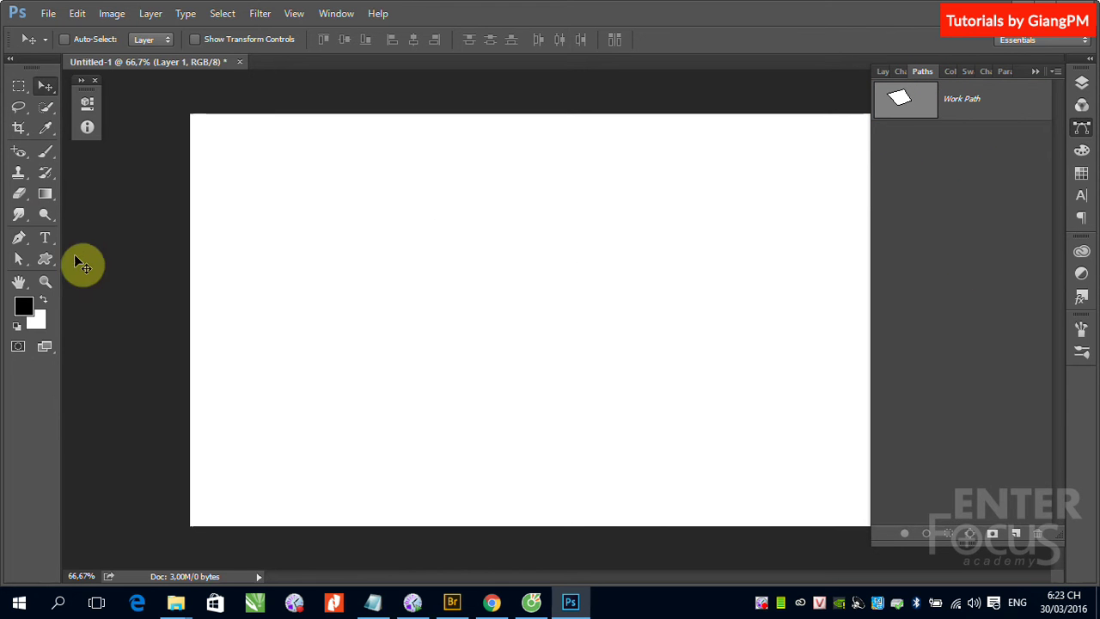
{"action": "left_click", "coordinate": [19, 238]}
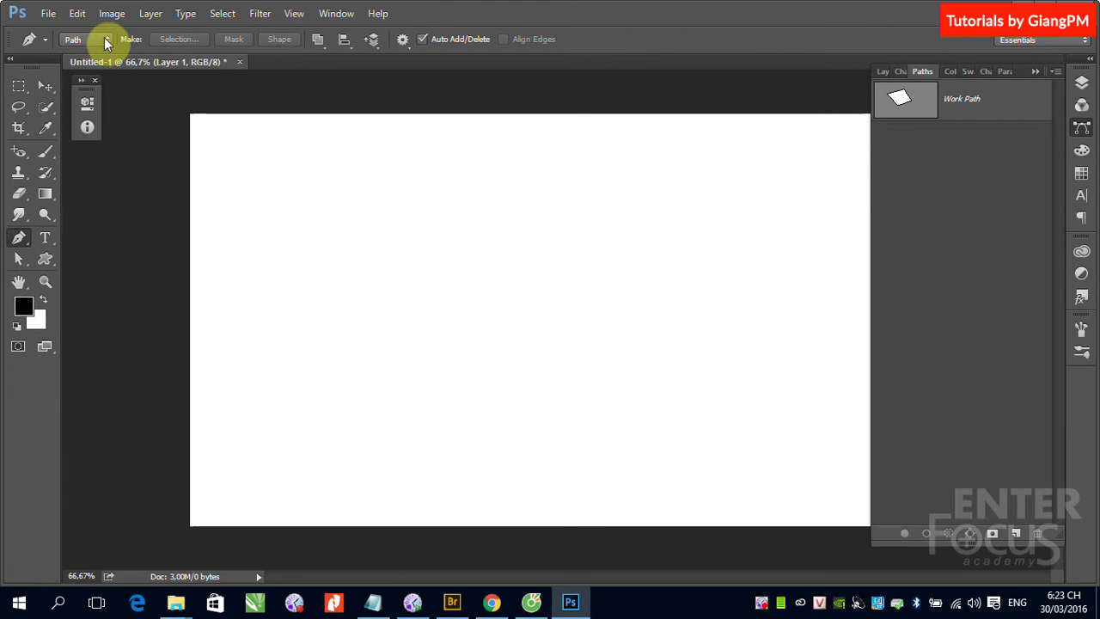
{"action": "left_click", "coordinate": [92, 56]}
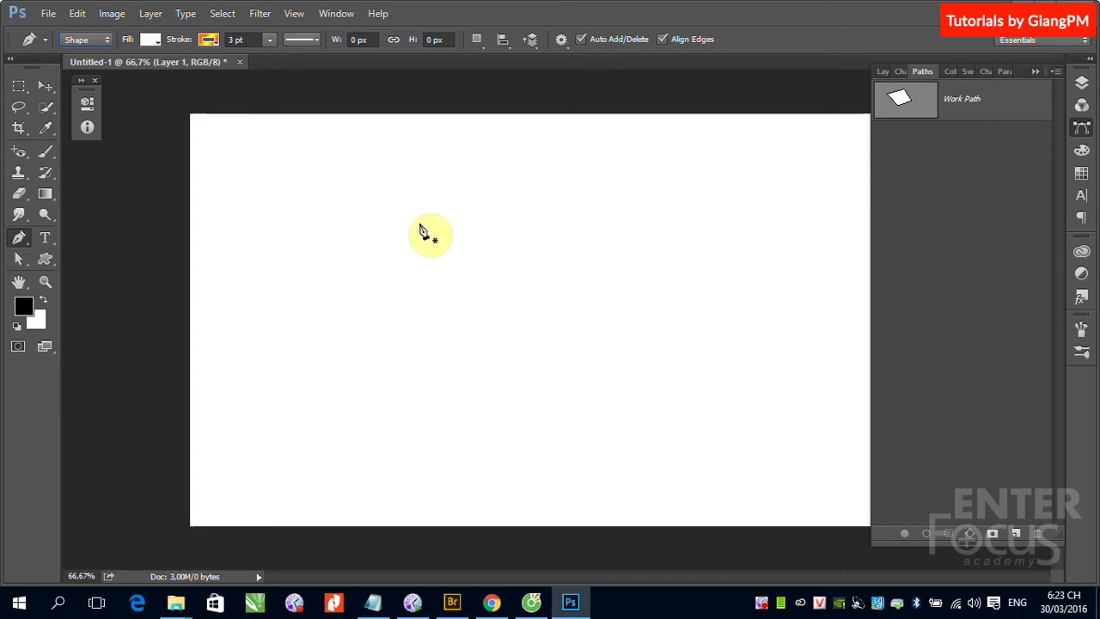
{"action": "left_click", "coordinate": [151, 40]}
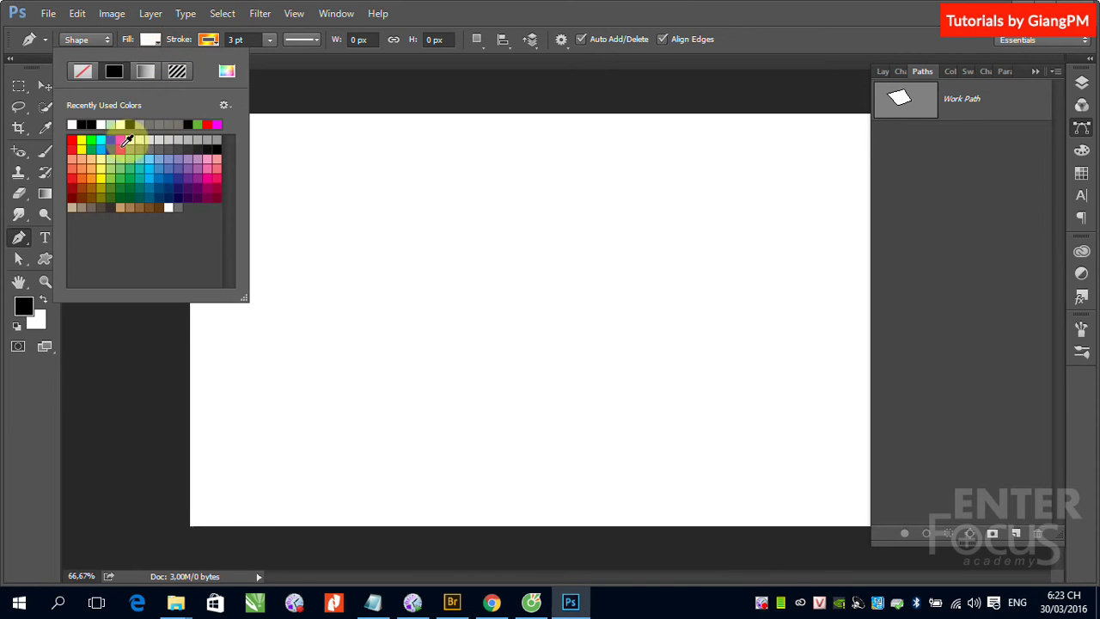
{"action": "left_click", "coordinate": [73, 139]}
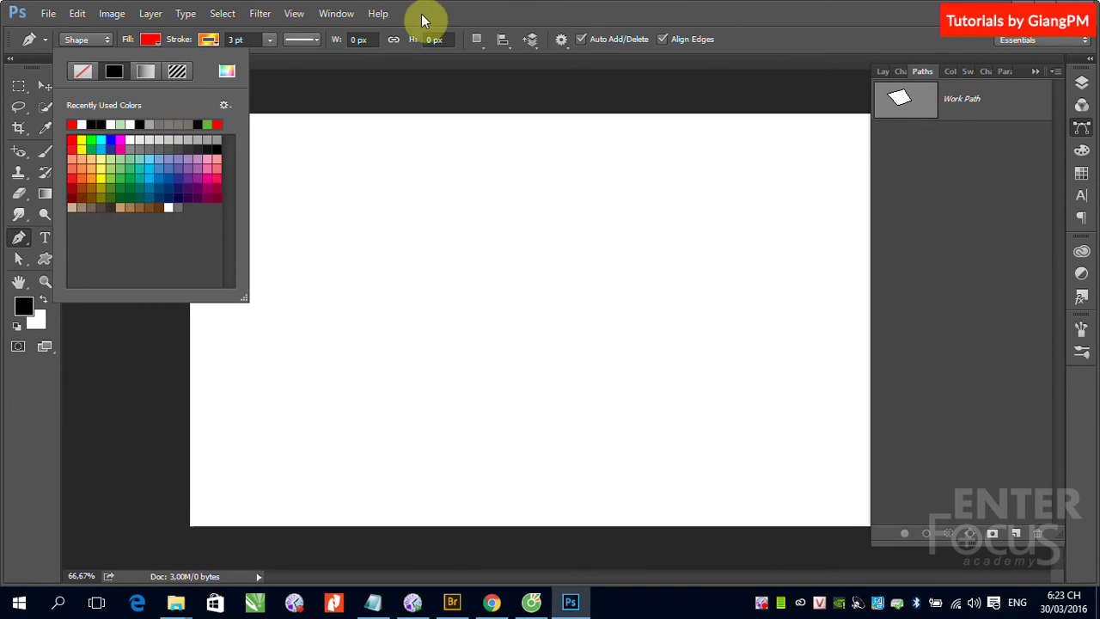
{"action": "left_click", "coordinate": [216, 42]}
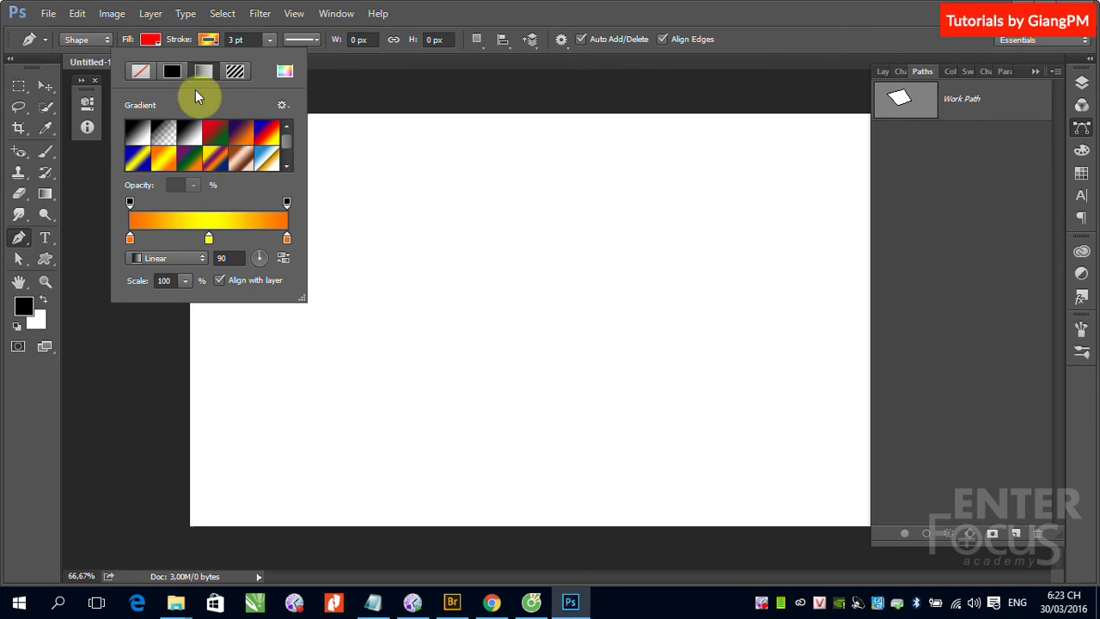
{"action": "left_click", "coordinate": [140, 74]}
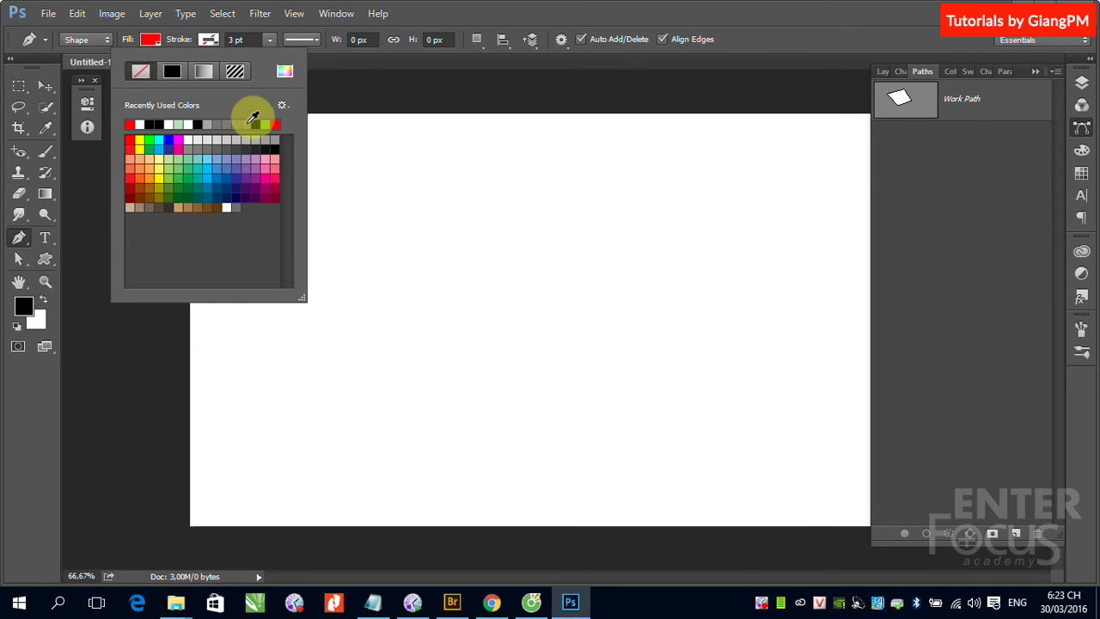
{"action": "left_click", "coordinate": [434, 17]}
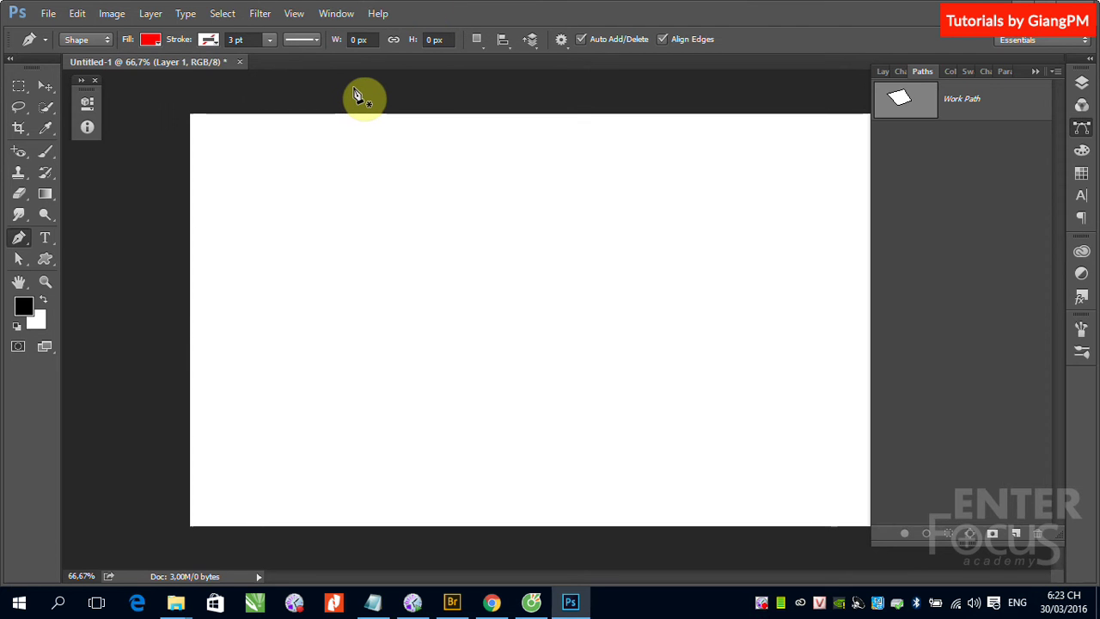
Step: Draw a closed, curved red bean-shaped Shape 1 across the middle of the canvas
{"action": "left_click", "coordinate": [365, 273]}
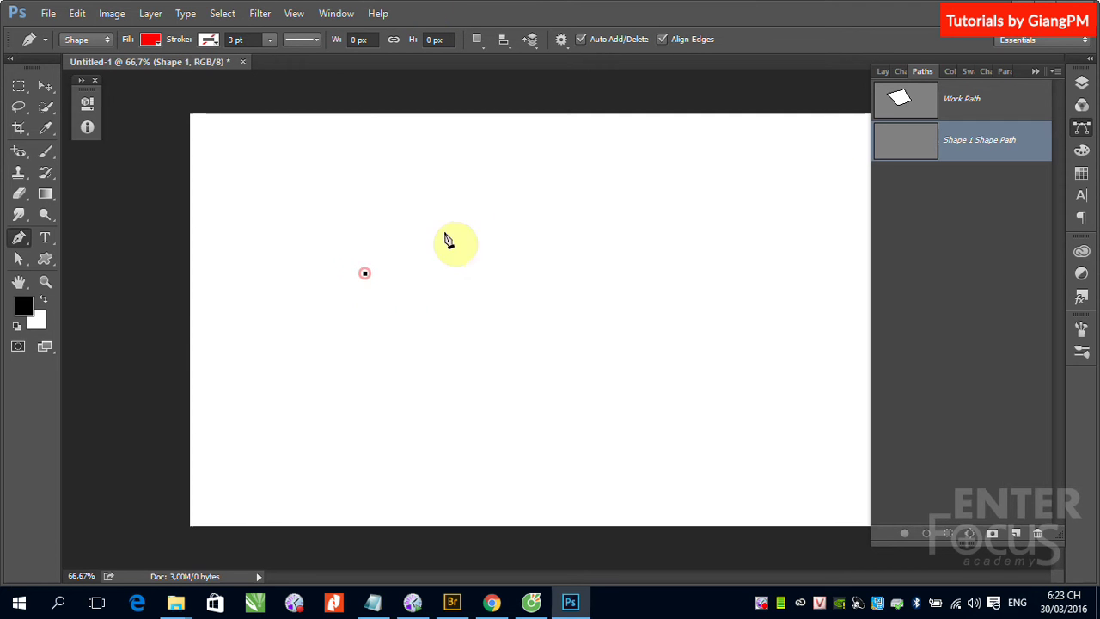
{"action": "left_click_drag", "start_coordinate": [517, 217], "coordinate": [606, 279]}
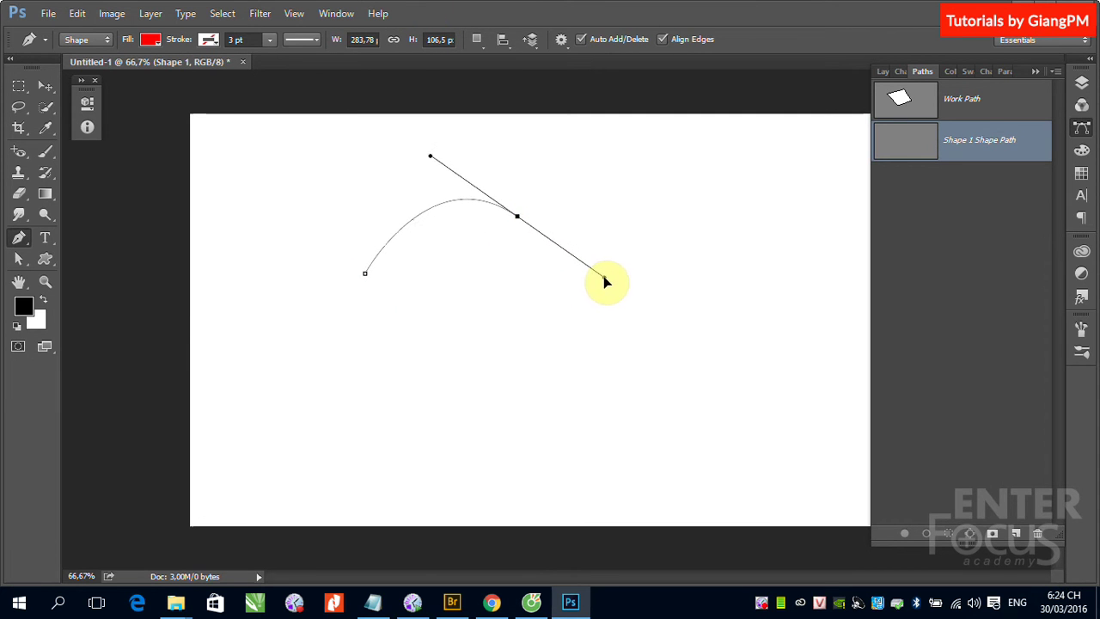
{"action": "left_click_drag", "start_coordinate": [724, 239], "coordinate": [774, 194]}
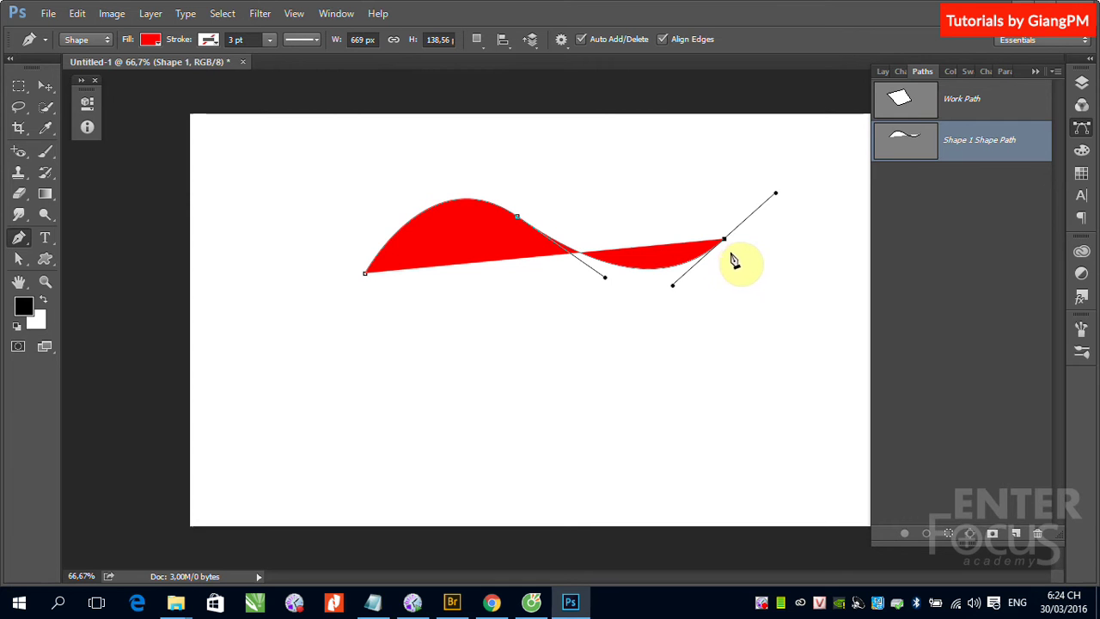
{"action": "left_click_drag", "start_coordinate": [800, 285], "coordinate": [808, 352]}
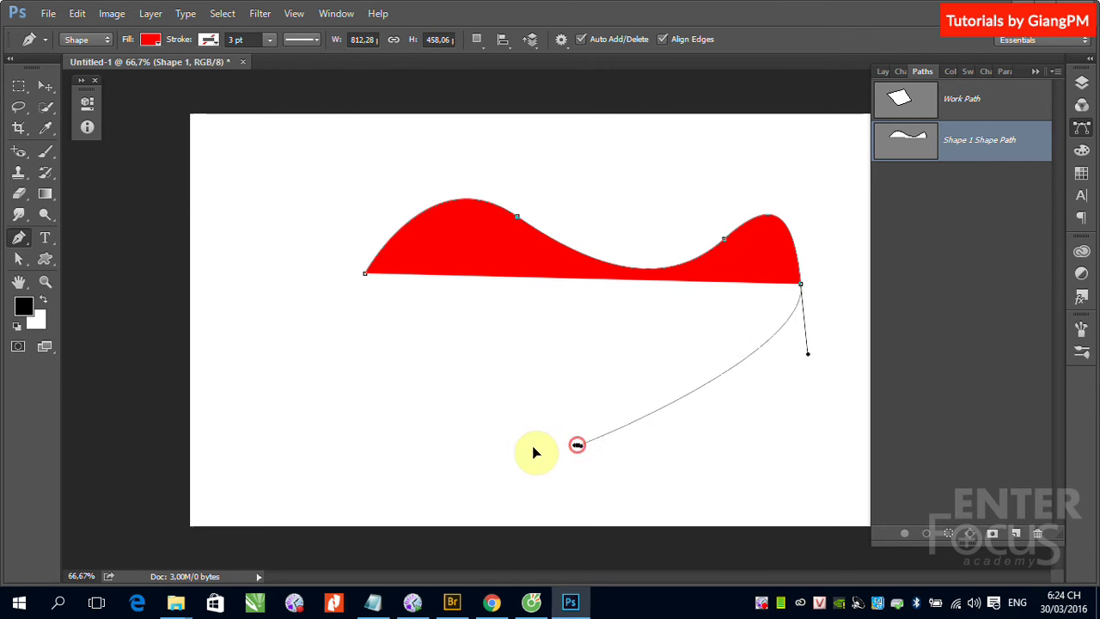
{"action": "left_click_drag", "start_coordinate": [577, 444], "coordinate": [458, 413]}
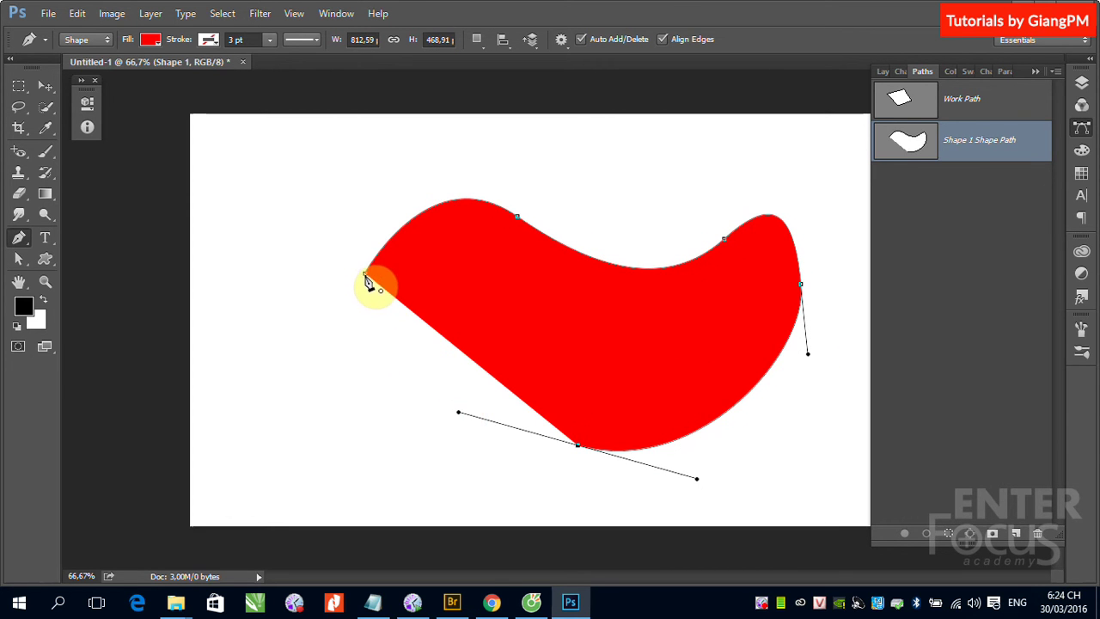
{"action": "left_click_drag", "start_coordinate": [366, 277], "coordinate": [400, 162]}
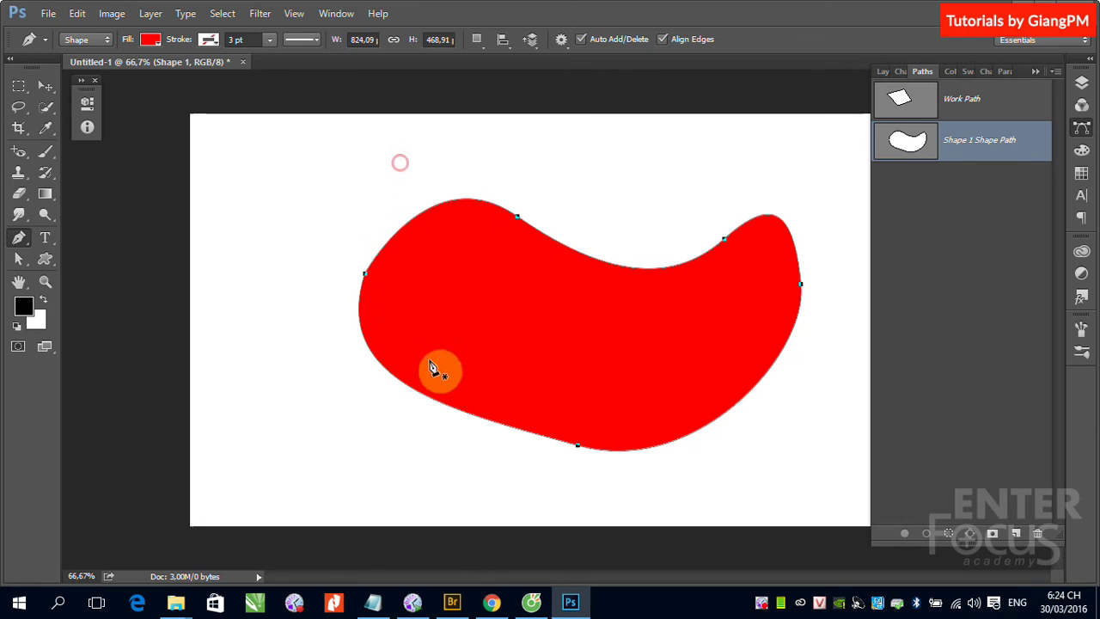
{"action": "left_click", "coordinate": [45, 87]}
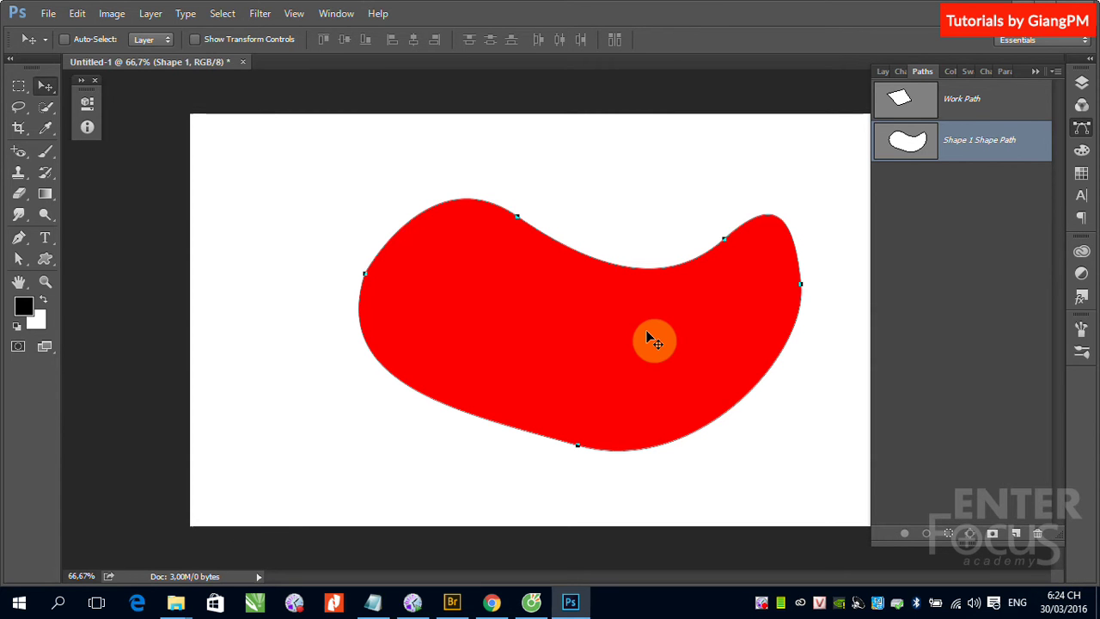
Step: Show the Layers list, select Layer 1, and undo a stray pen anchor
{"action": "left_click", "coordinate": [883, 72]}
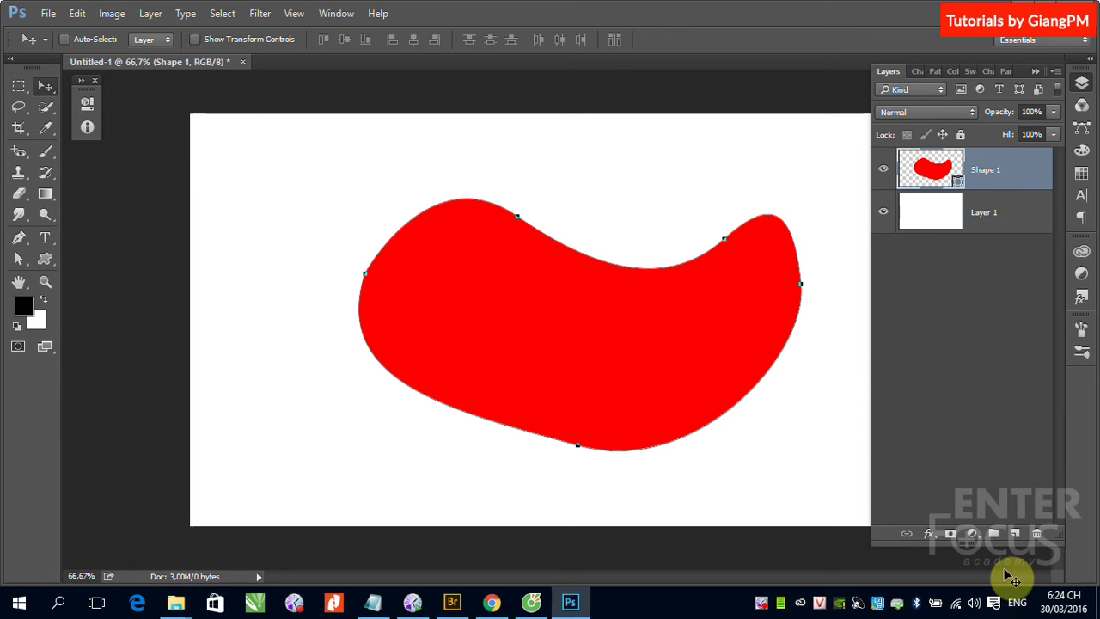
{"action": "left_click", "coordinate": [1002, 219]}
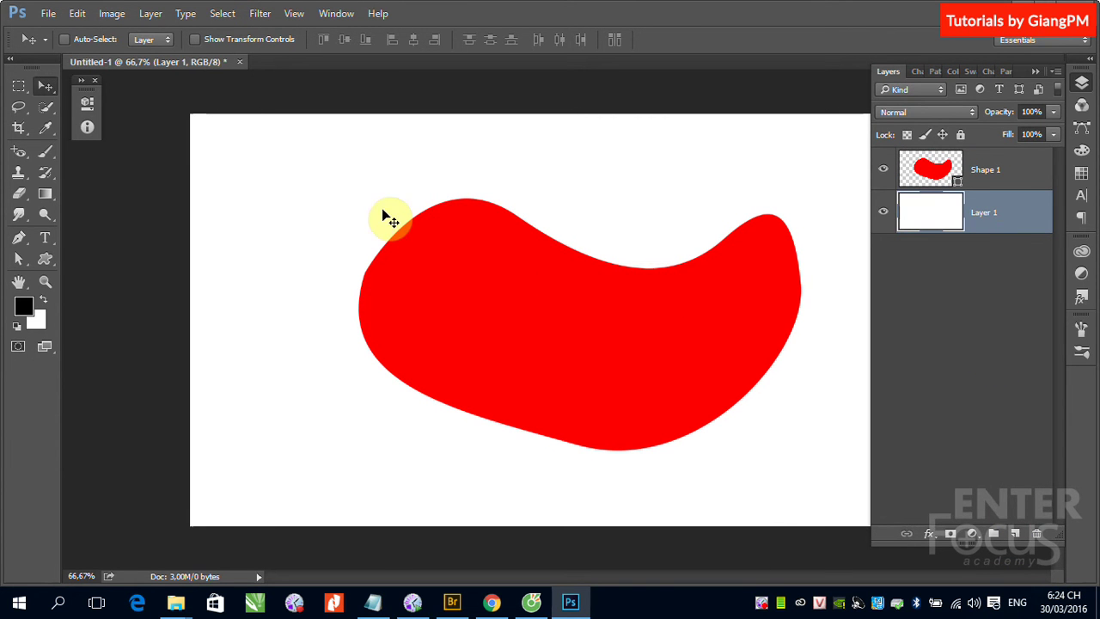
{"action": "left_click", "coordinate": [18, 238]}
{"action": "left_click", "coordinate": [221, 170]}
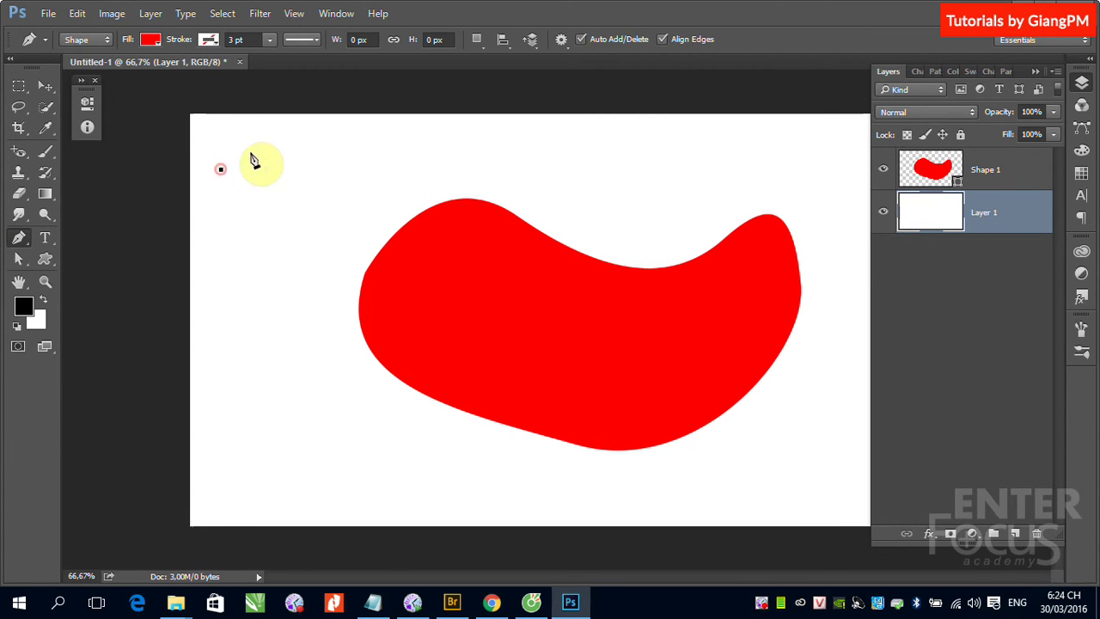
{"action": "key", "text": "ctrl+z"}
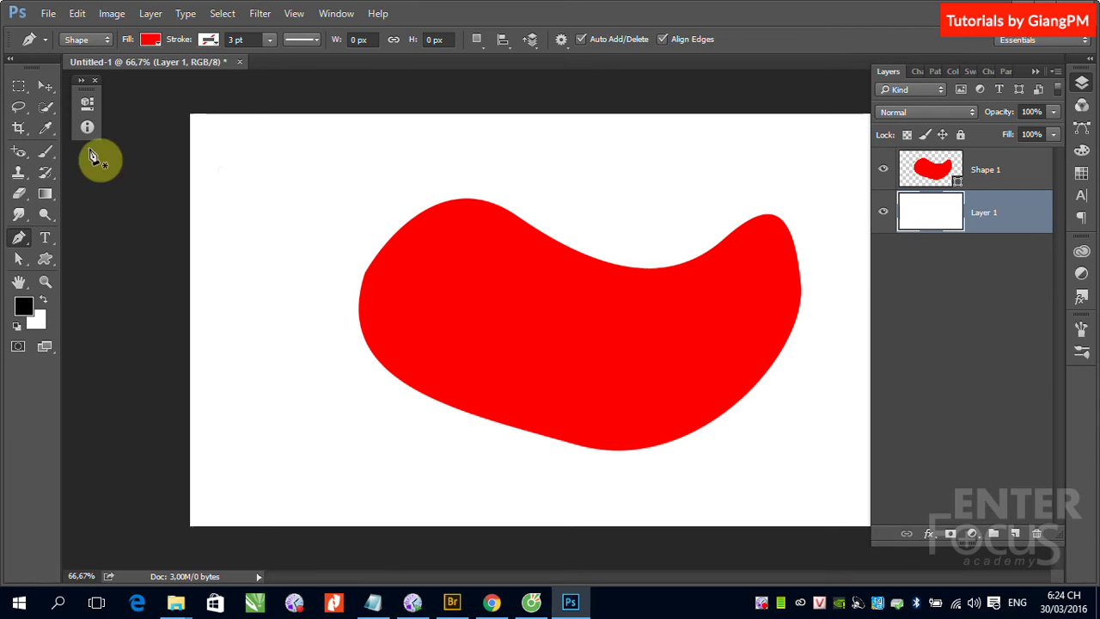
Step: Switch the Pen to Path mode and draw a closed, rounded four-point path at the upper left
{"action": "left_click", "coordinate": [104, 38]}
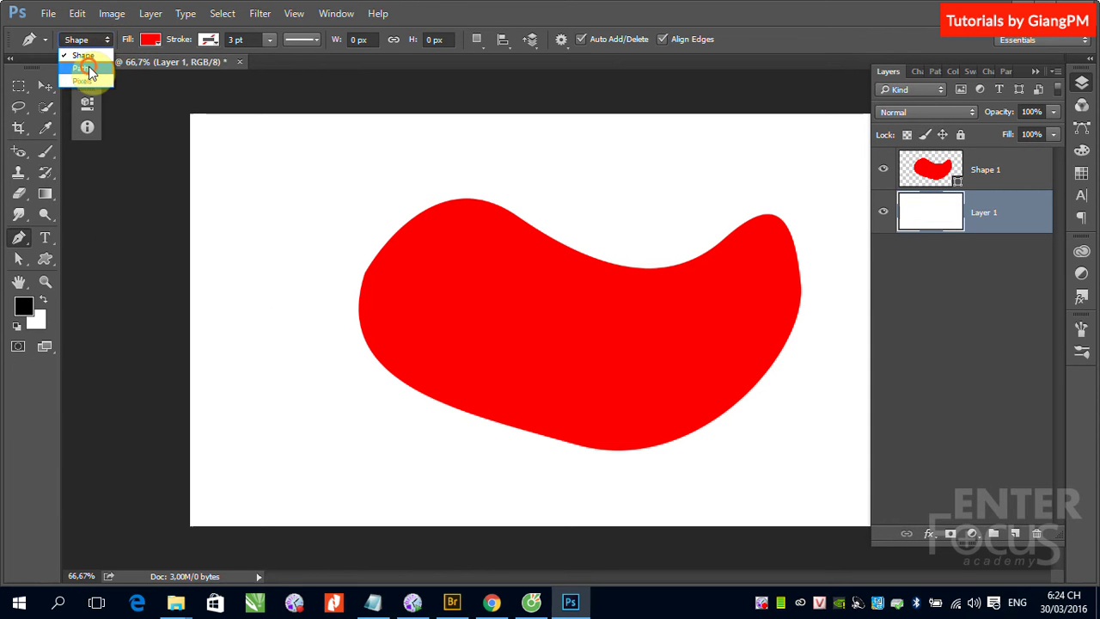
{"action": "left_click", "coordinate": [89, 67]}
{"action": "left_click", "coordinate": [209, 182]}
{"action": "left_click_drag", "start_coordinate": [291, 156], "coordinate": [330, 192]}
{"action": "left_click_drag", "start_coordinate": [327, 263], "coordinate": [275, 292]}
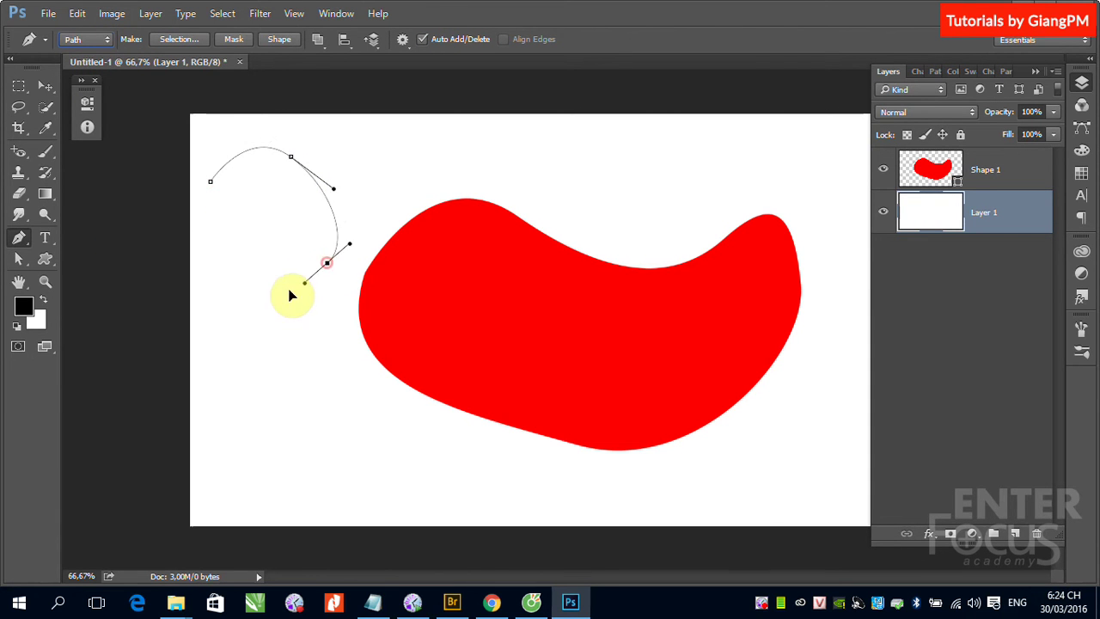
{"action": "left_click_drag", "start_coordinate": [224, 267], "coordinate": [216, 243]}
{"action": "left_click", "coordinate": [211, 182]}
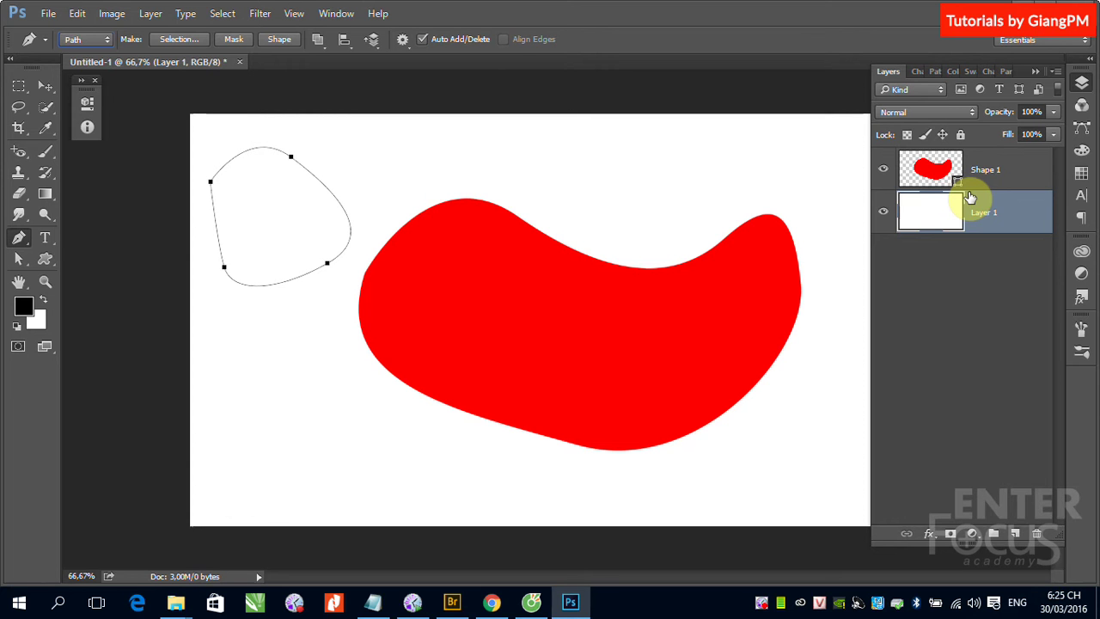
Step: Select the red Shape 1 layer in the Layers panel
{"action": "left_click", "coordinate": [1014, 170]}
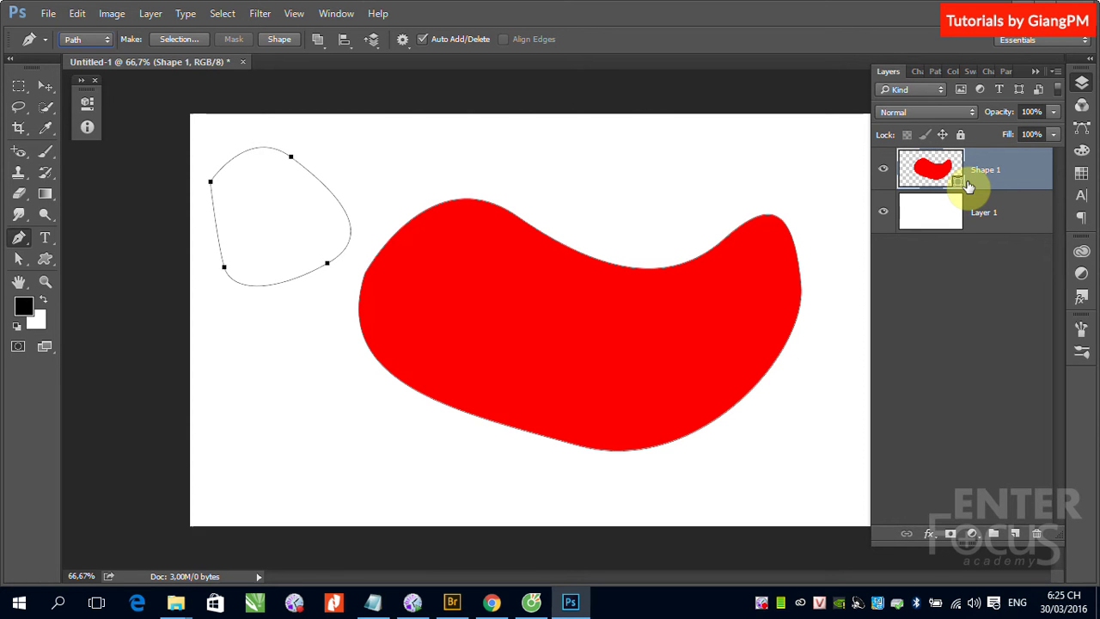
Step: Drag the red shape's top anchor down-left so its upper edge dips into a notch near the left
{"action": "left_click", "coordinate": [18, 258]}
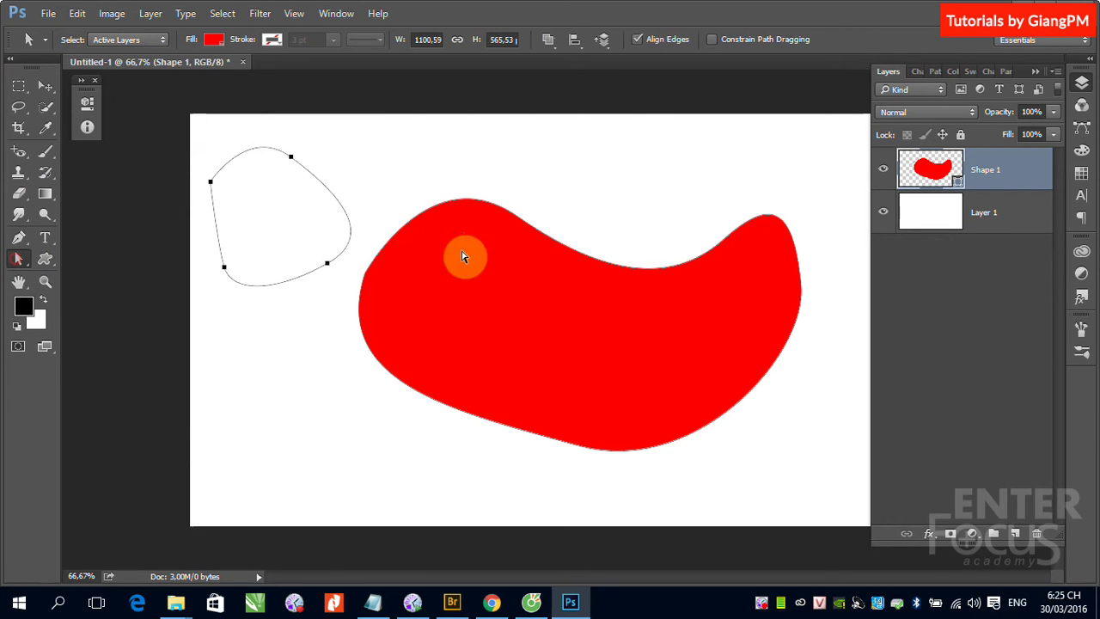
{"action": "left_click", "coordinate": [466, 200]}
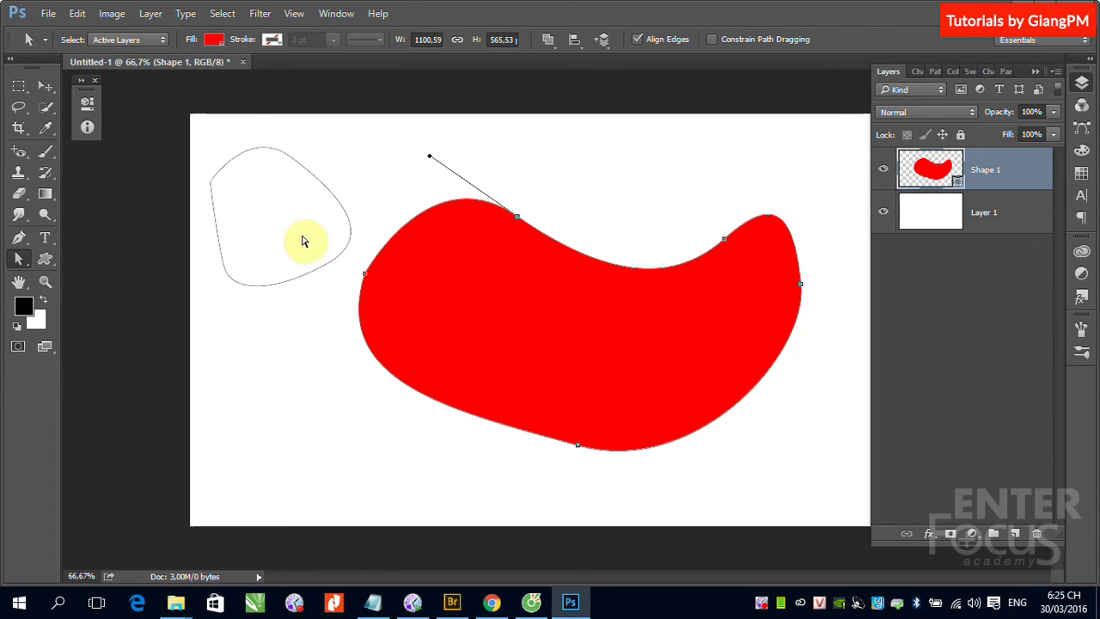
{"action": "left_click", "coordinate": [19, 260]}
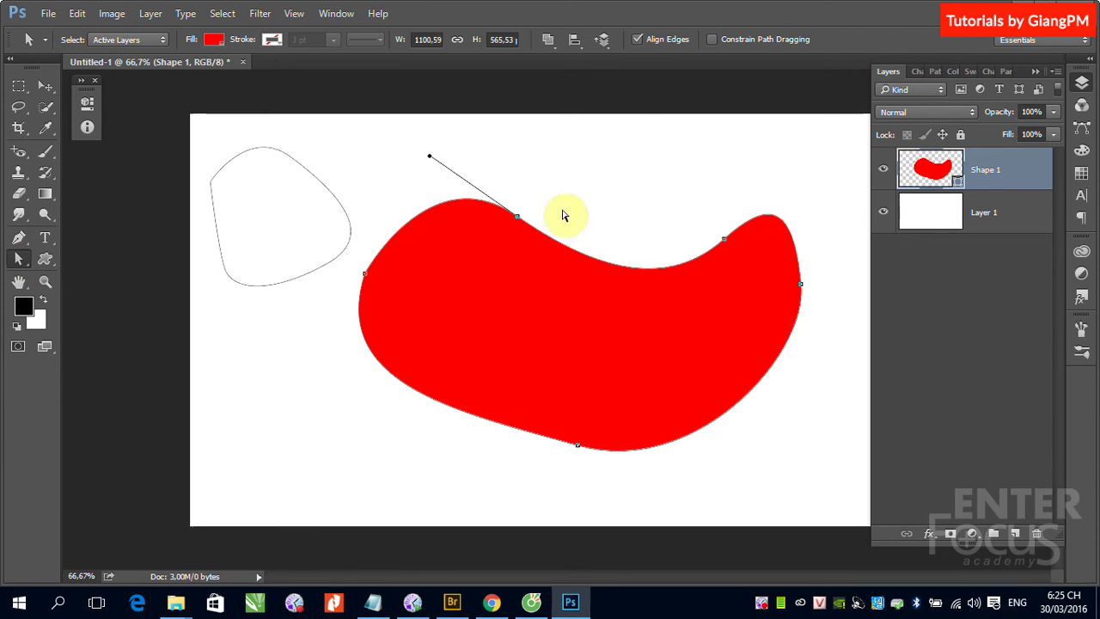
{"action": "mouse_move", "coordinate": [519, 219]}
{"action": "left_mouse_down"}
{"action": "mouse_move", "coordinate": [588, 158]}
{"action": "mouse_move", "coordinate": [473, 225]}
{"action": "left_mouse_up"}
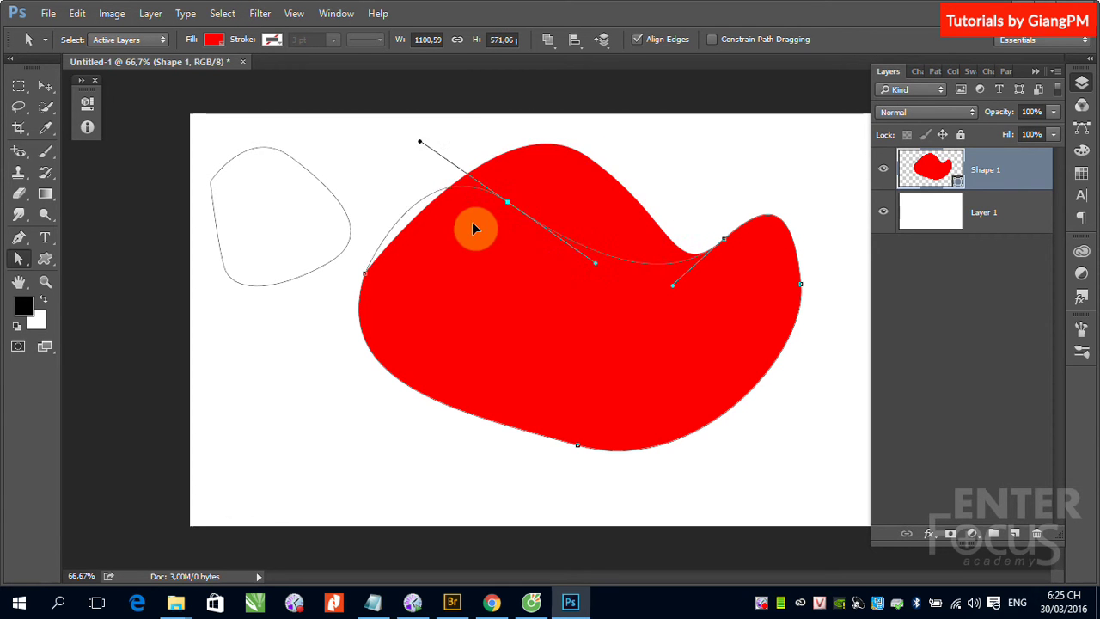
{"action": "mouse_move", "coordinate": [562, 289]}
{"action": "left_mouse_down"}
{"action": "mouse_move", "coordinate": [567, 183]}
{"action": "mouse_move", "coordinate": [449, 206]}
{"action": "mouse_move", "coordinate": [589, 177]}
{"action": "mouse_move", "coordinate": [694, 197]}
{"action": "mouse_move", "coordinate": [536, 236]}
{"action": "mouse_move", "coordinate": [582, 210]}
{"action": "mouse_move", "coordinate": [391, 129]}
{"action": "mouse_move", "coordinate": [653, 165]}
{"action": "mouse_move", "coordinate": [452, 124]}
{"action": "left_mouse_up"}
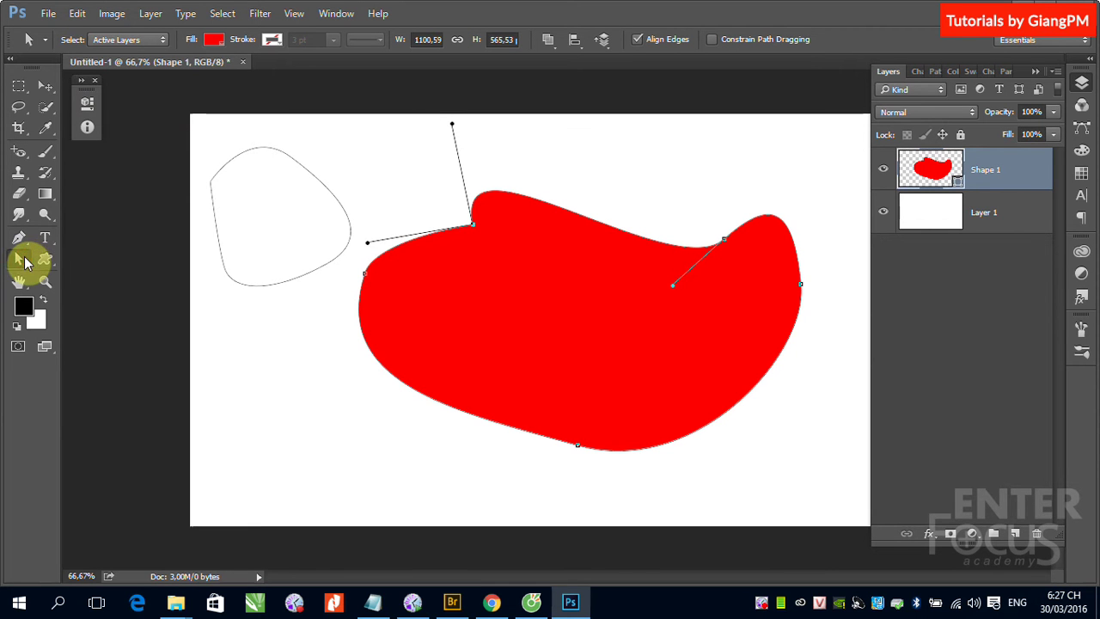
Step: Select Shape 1's top edge, collapse the Layers panel, and raise the upper-right anchor to the canvas top
{"action": "left_click", "coordinate": [767, 150]}
{"action": "left_click", "coordinate": [658, 246]}
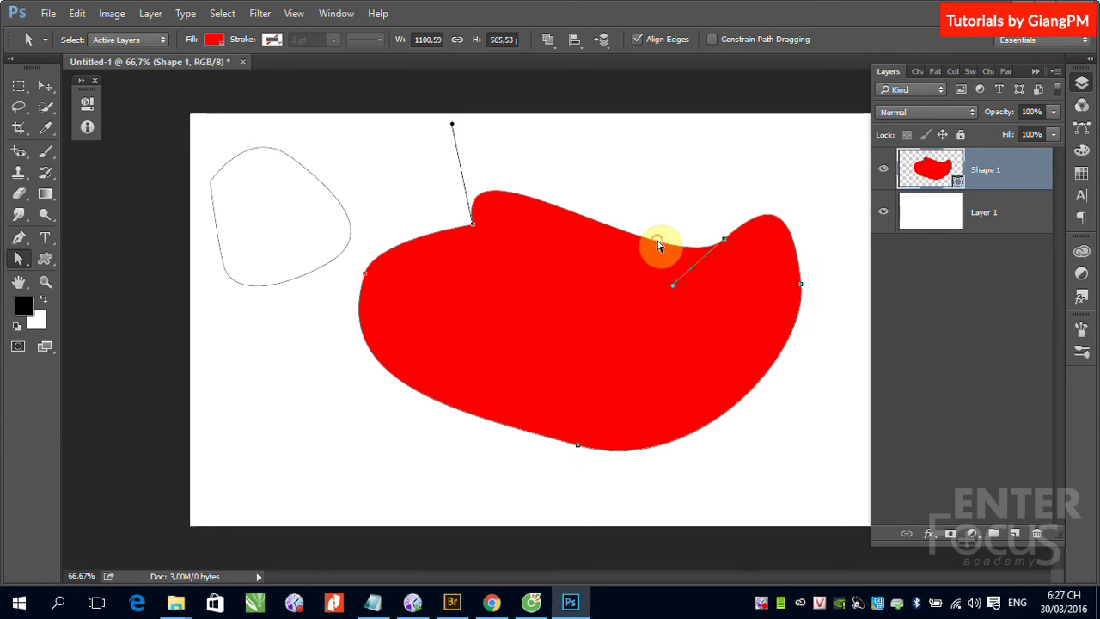
{"action": "left_click", "coordinate": [713, 242]}
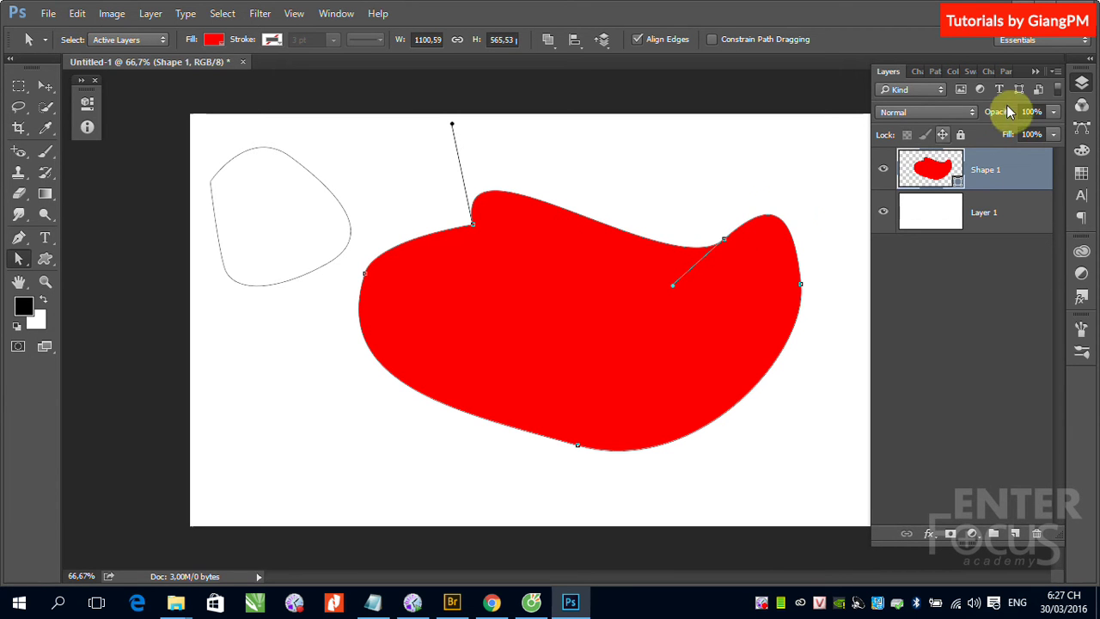
{"action": "left_click", "coordinate": [1035, 73]}
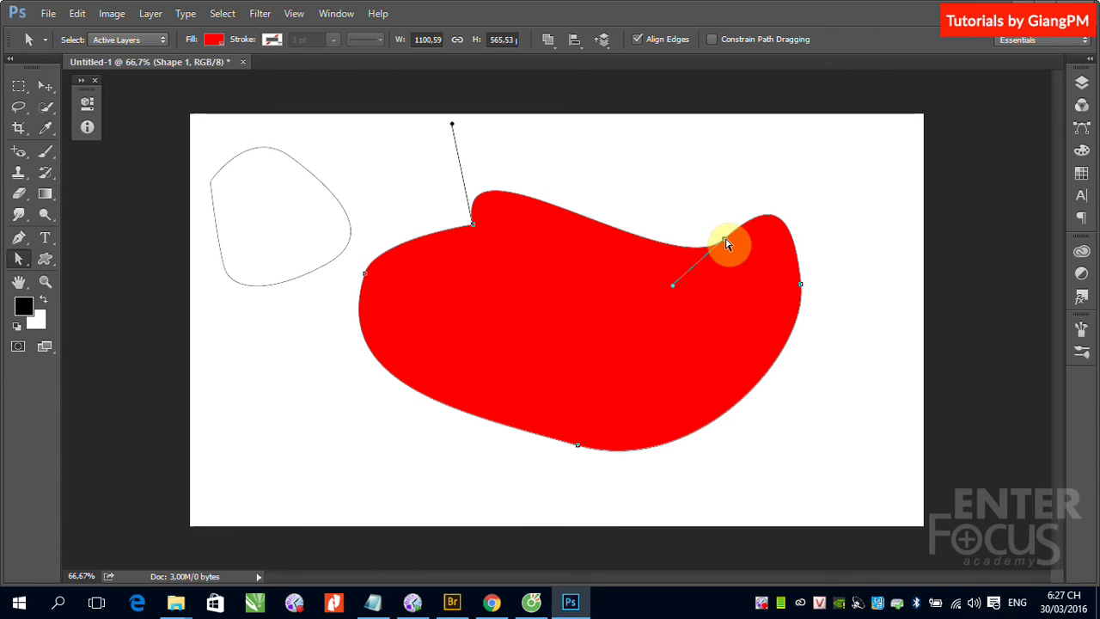
{"action": "left_click_drag", "start_coordinate": [726, 242], "coordinate": [745, 135]}
{"action": "left_click", "coordinate": [745, 135]}
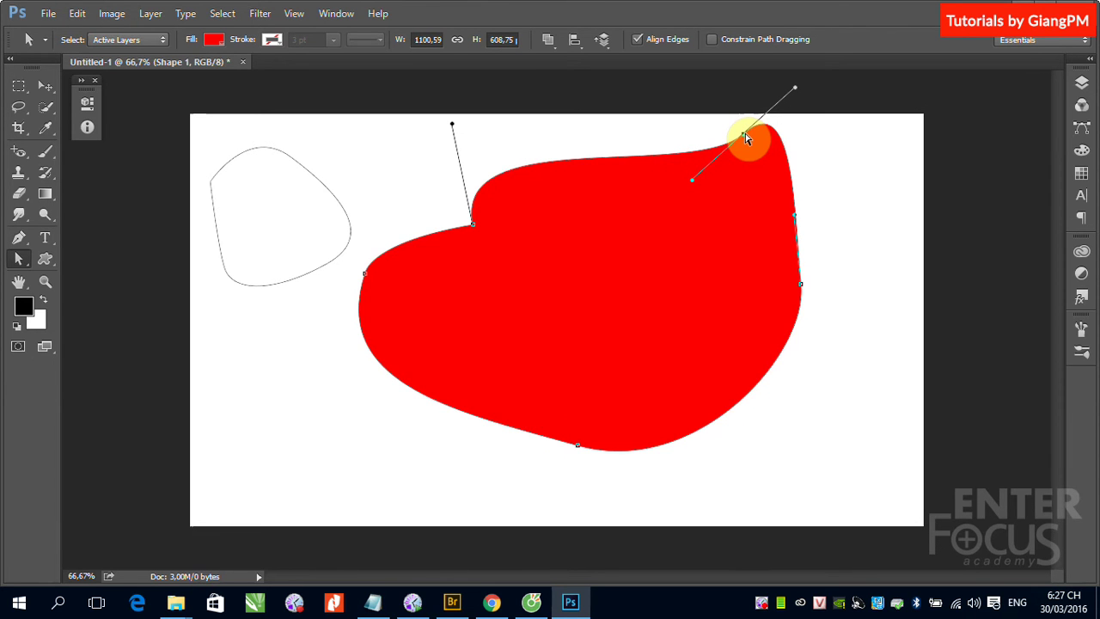
{"action": "left_click_drag", "start_coordinate": [746, 135], "coordinate": [747, 92]}
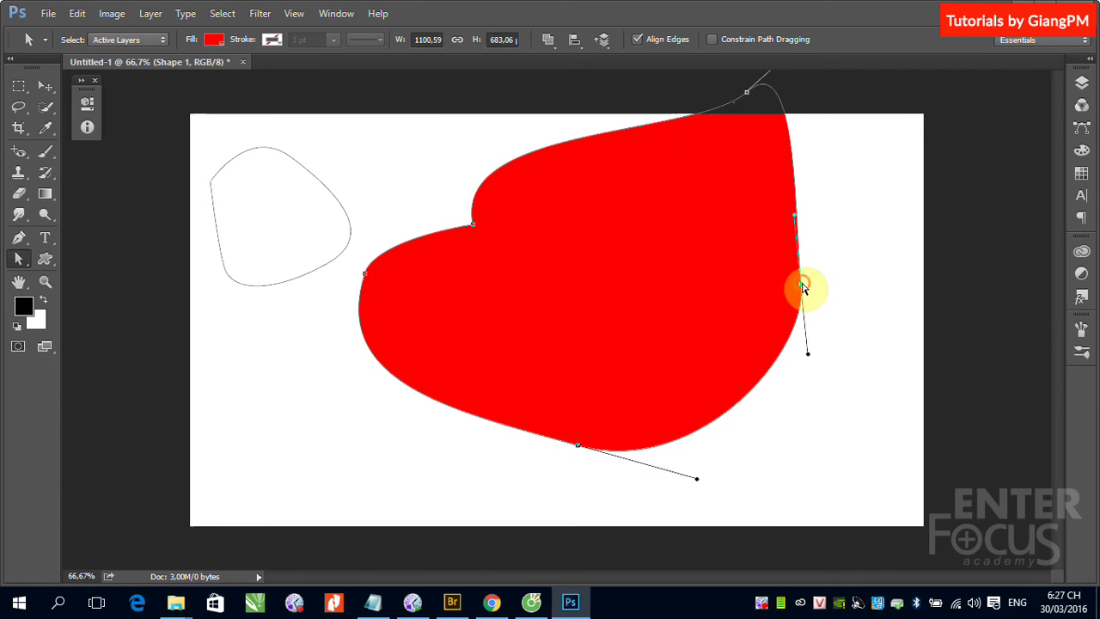
Step: Push the right, notch, left and bottom anchors outward past the canvas edges
{"action": "left_click_drag", "start_coordinate": [802, 287], "coordinate": [1015, 279]}
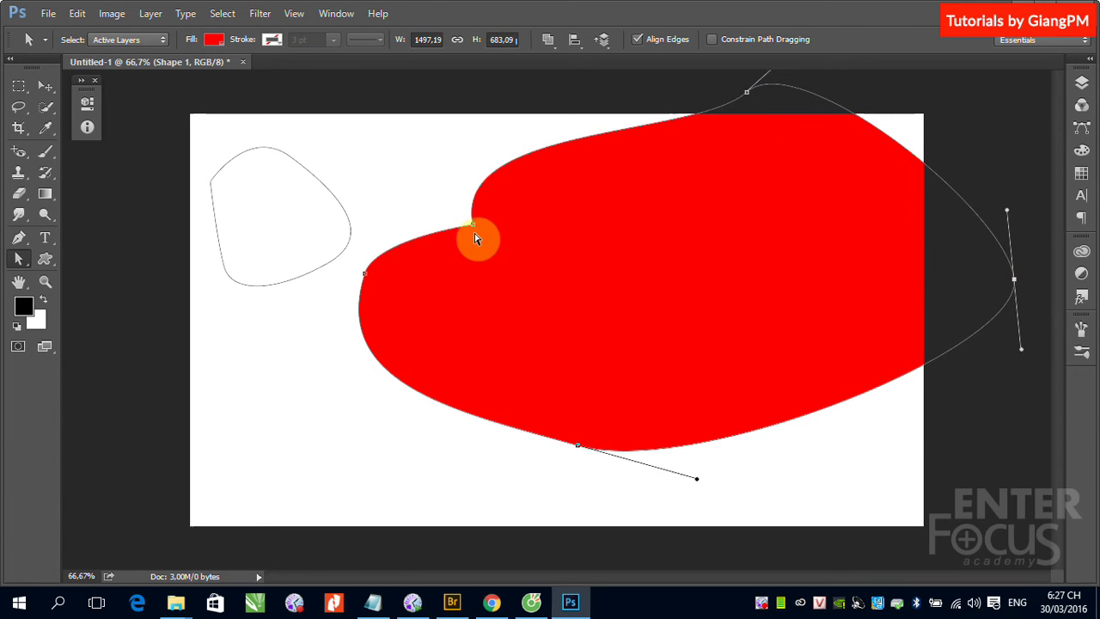
{"action": "left_click_drag", "start_coordinate": [472, 225], "coordinate": [172, 94]}
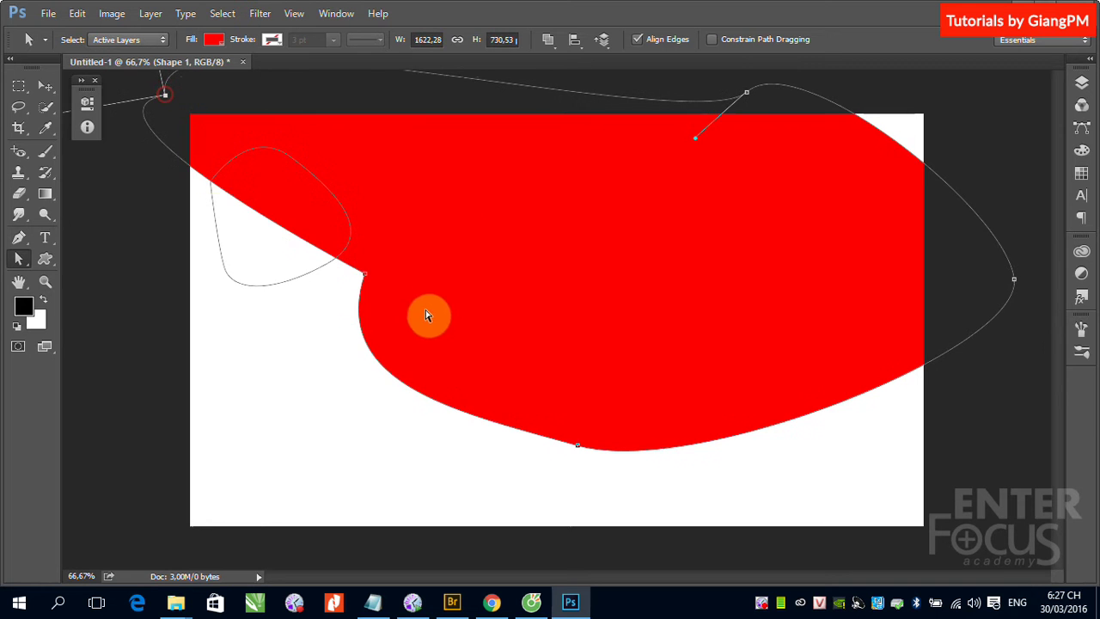
{"action": "mouse_move", "coordinate": [367, 275]}
{"action": "left_mouse_down"}
{"action": "mouse_move", "coordinate": [226, 420]}
{"action": "mouse_move", "coordinate": [142, 555]}
{"action": "left_mouse_up"}
{"action": "left_click", "coordinate": [578, 447]}
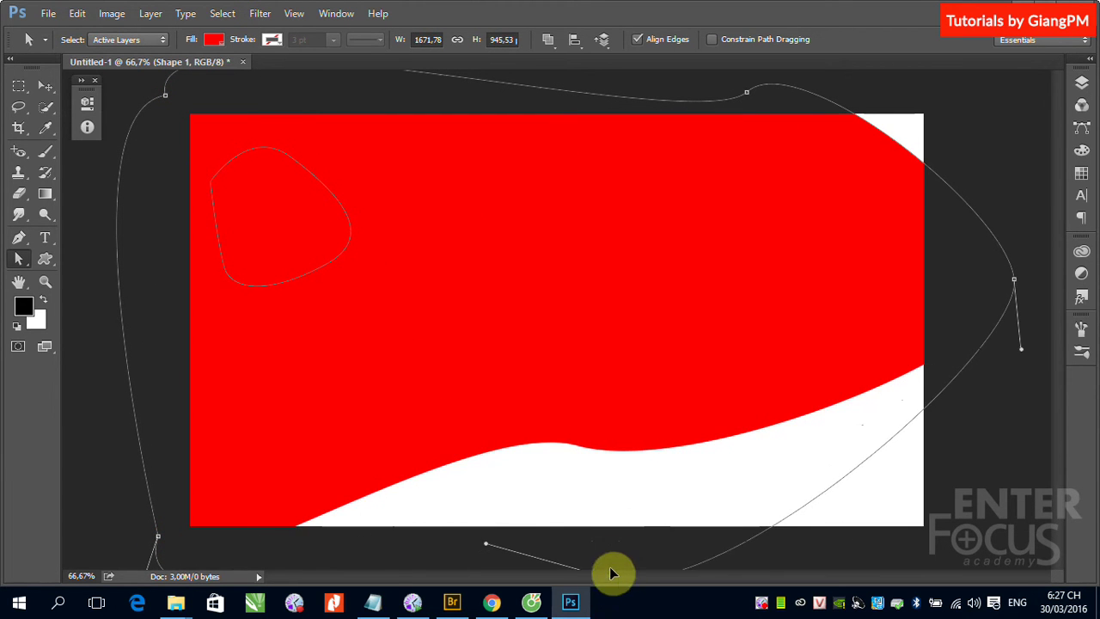
{"action": "left_click_drag", "start_coordinate": [580, 449], "coordinate": [618, 557]}
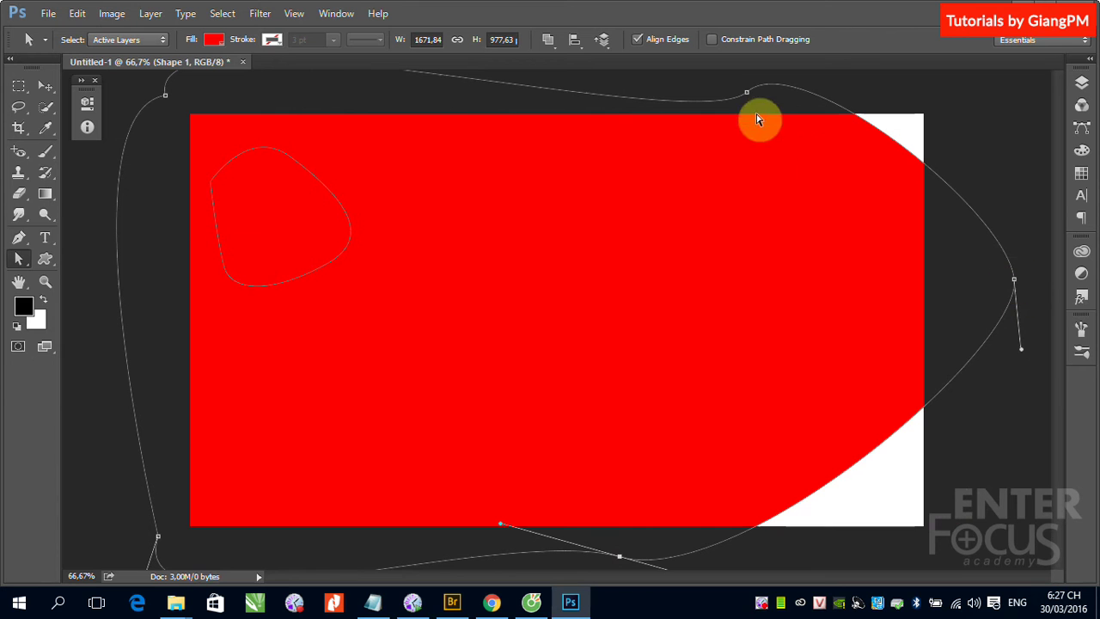
Step: Zoom out and drag the top, right, bottom-left and bottom anchors inward into a smaller lower-middle blob
{"action": "key", "text": "ctrl+minus"}
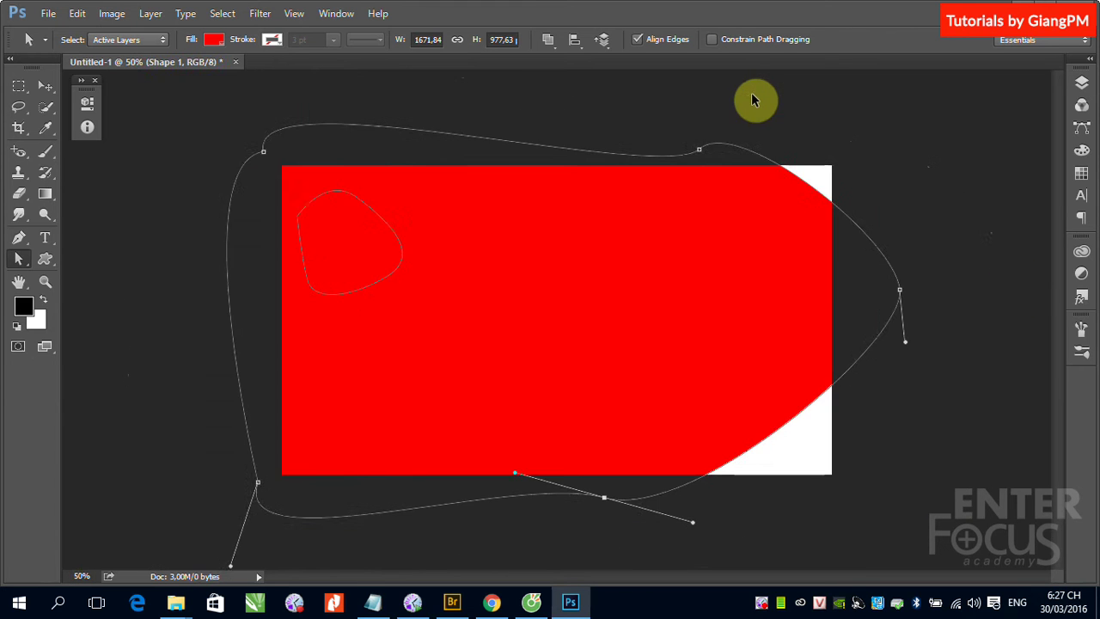
{"action": "key", "text": "ctrl+minus"}
{"action": "left_click_drag", "start_coordinate": [651, 204], "coordinate": [758, 177]}
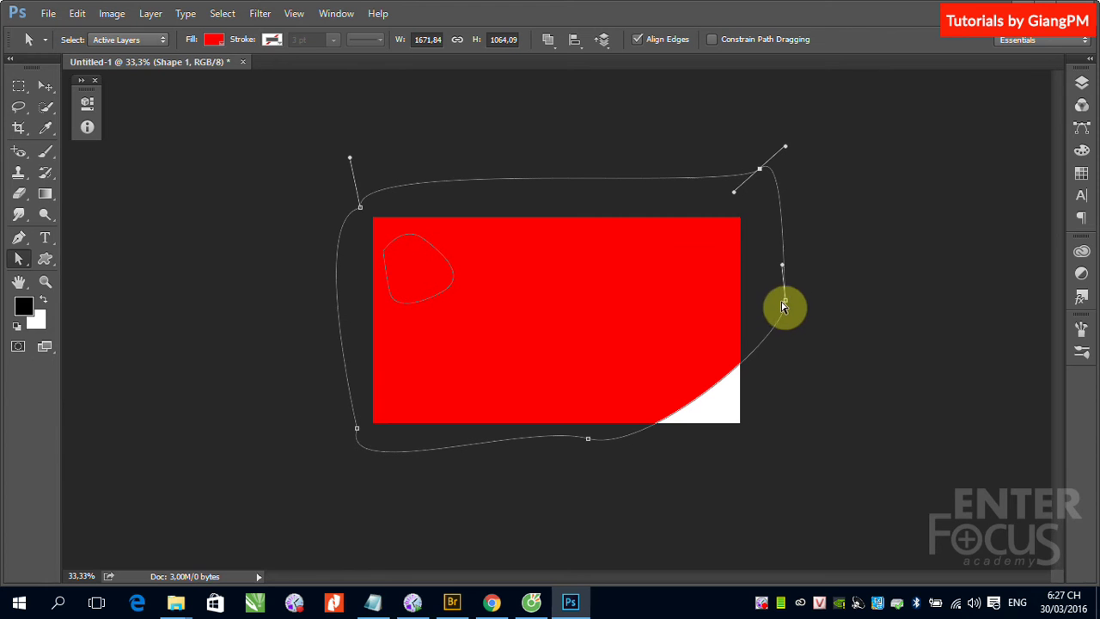
{"action": "left_click_drag", "start_coordinate": [786, 302], "coordinate": [807, 445]}
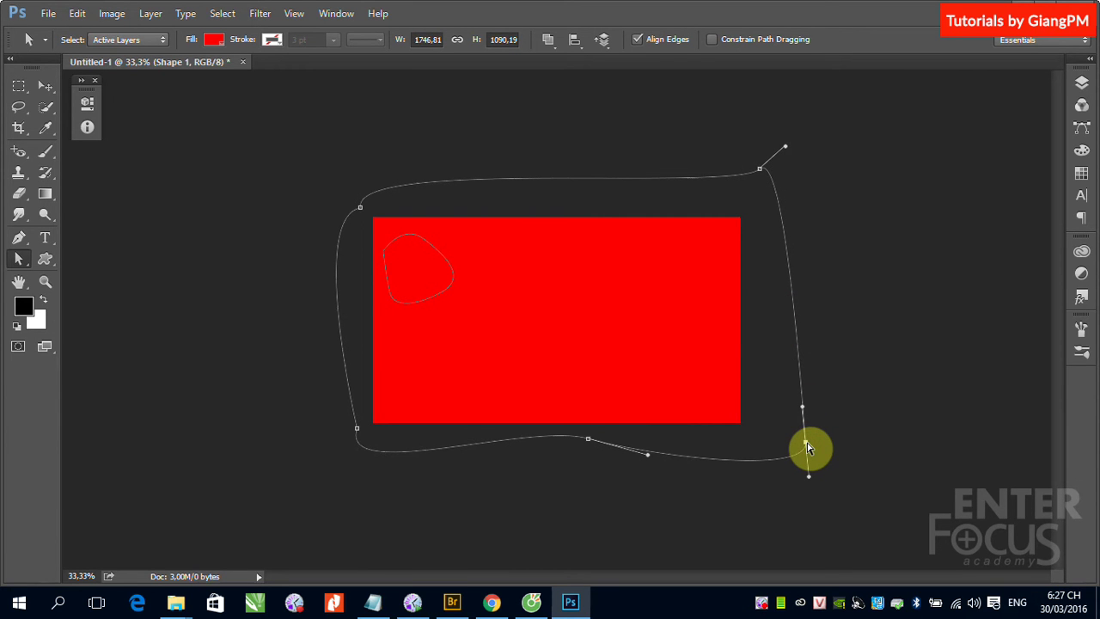
{"action": "left_click_drag", "start_coordinate": [808, 446], "coordinate": [662, 347]}
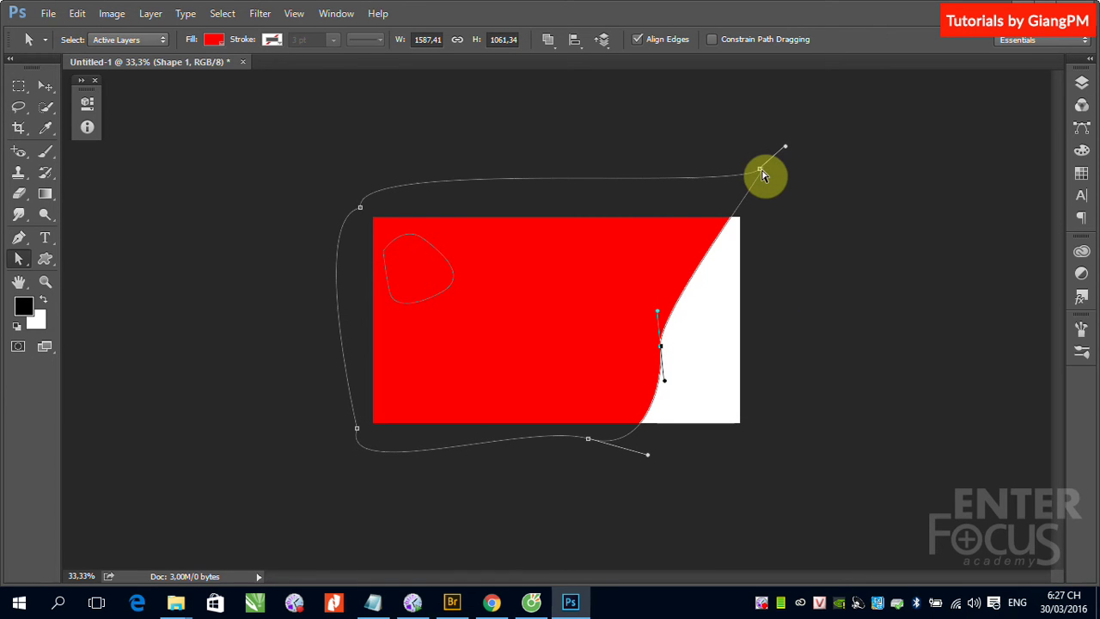
{"action": "mouse_move", "coordinate": [760, 169]}
{"action": "left_mouse_down"}
{"action": "mouse_move", "coordinate": [654, 258]}
{"action": "mouse_move", "coordinate": [521, 290]}
{"action": "left_mouse_up"}
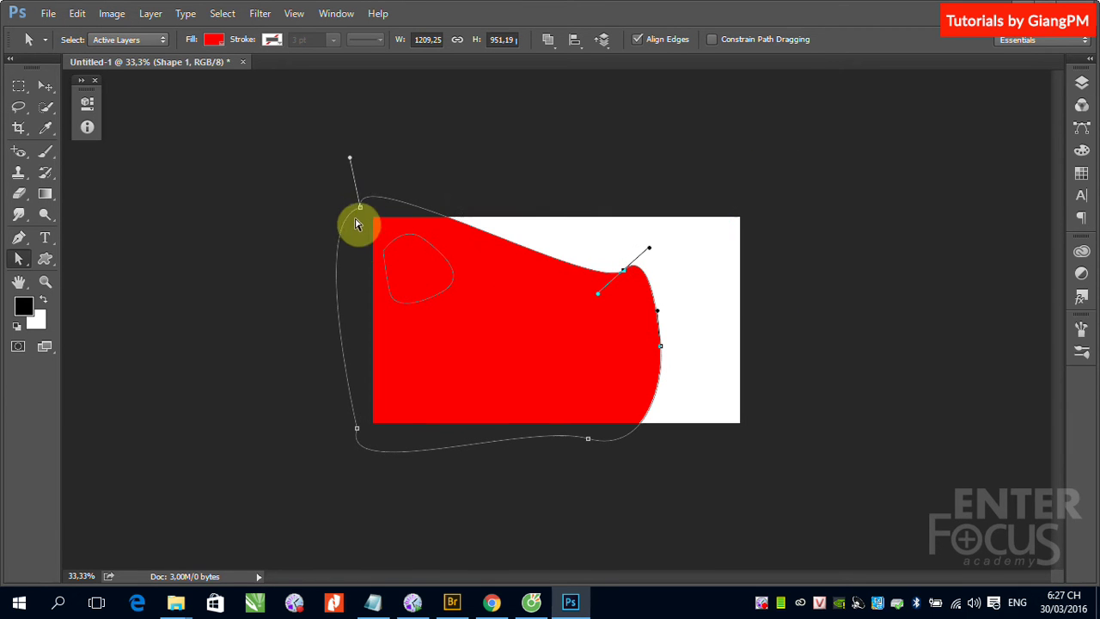
{"action": "left_click_drag", "start_coordinate": [356, 215], "coordinate": [521, 295]}
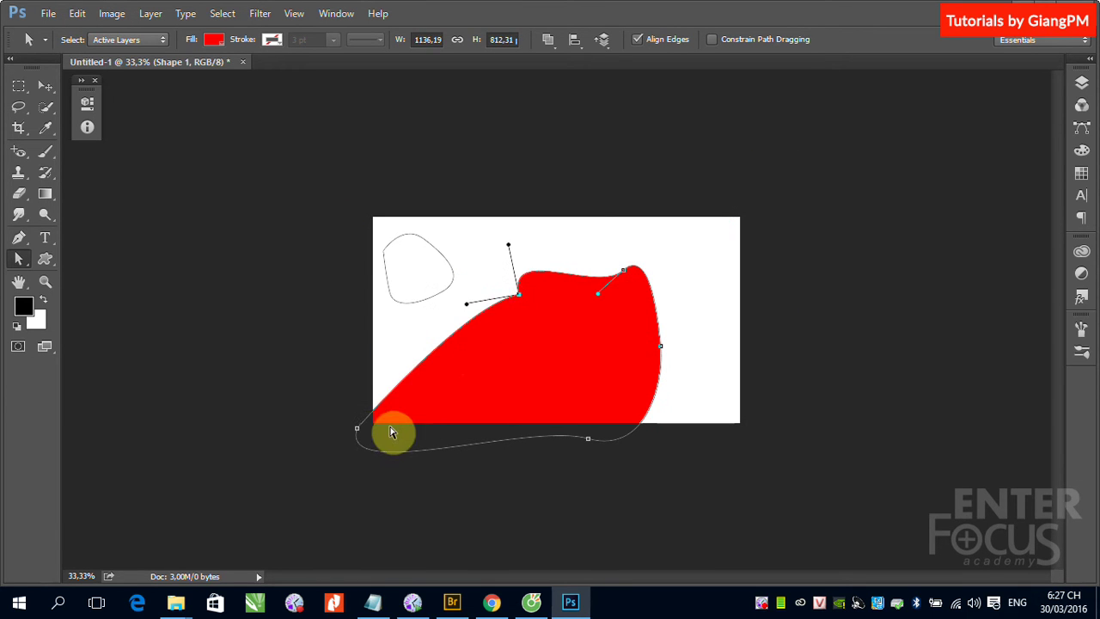
{"action": "left_click", "coordinate": [356, 428]}
{"action": "left_click_drag", "start_coordinate": [379, 430], "coordinate": [521, 348]}
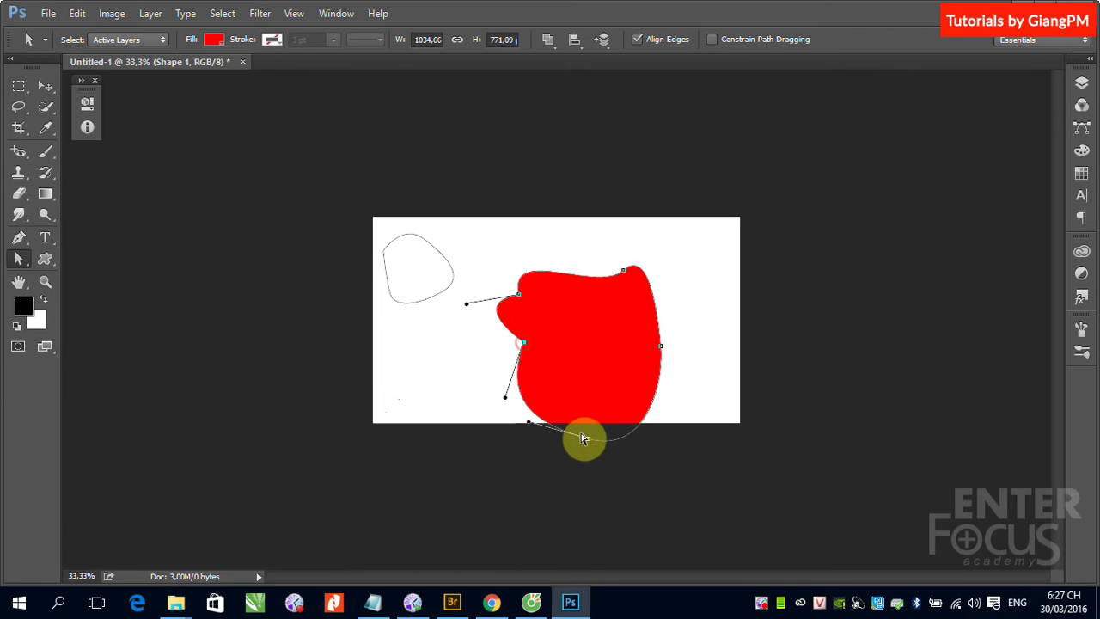
{"action": "left_click_drag", "start_coordinate": [588, 439], "coordinate": [598, 361]}
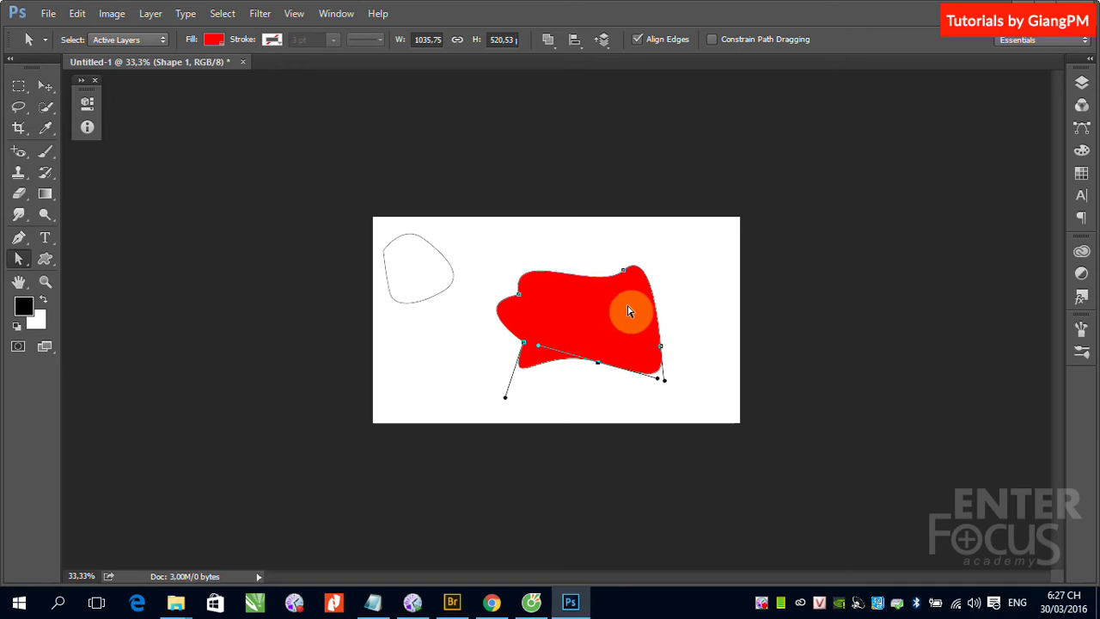
Step: Select the Move tool in the toolbar
{"action": "left_click", "coordinate": [46, 86]}
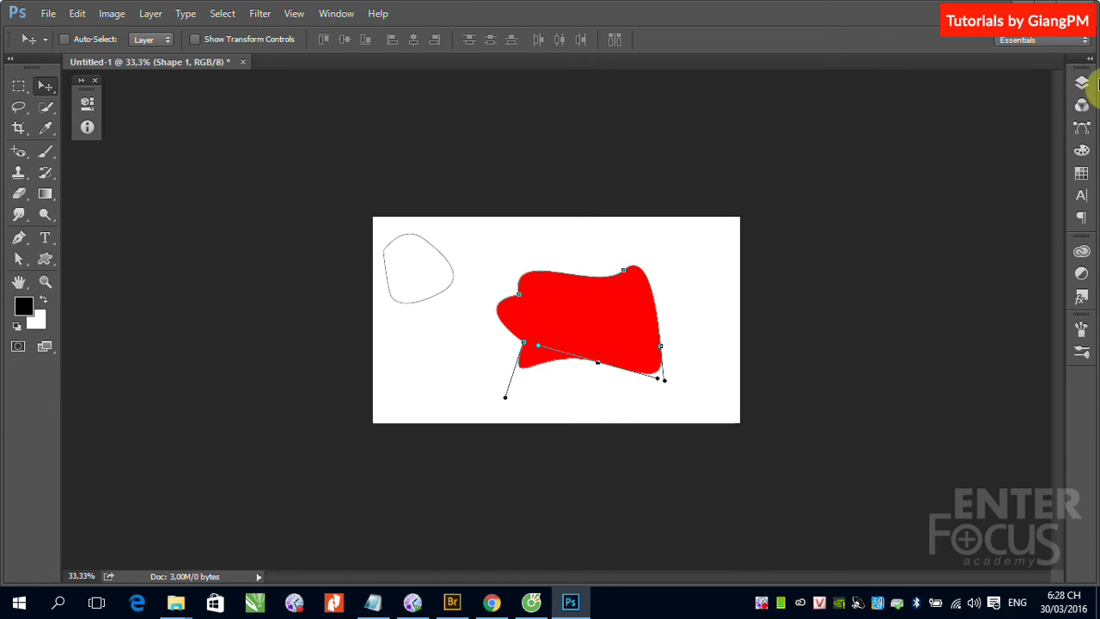
Step: Show the Layers panel at 50% zoom and hide the red Shape 1 layer
{"action": "left_click", "coordinate": [1083, 86]}
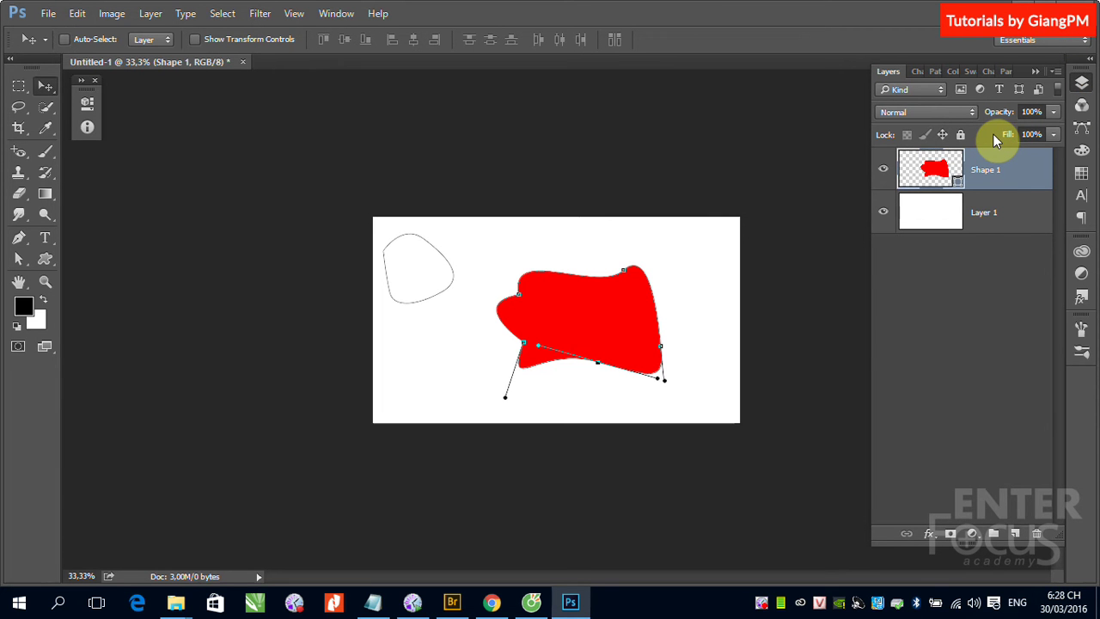
{"action": "key", "text": "ctrl+minus"}
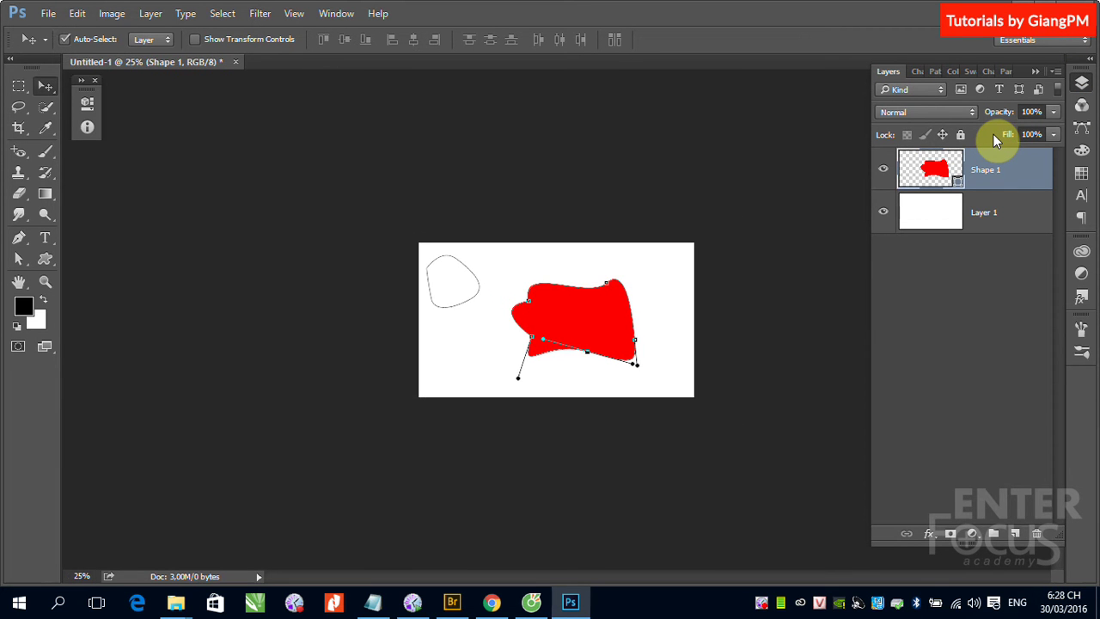
{"action": "key", "text": "ctrl+plus"}
{"action": "key", "text": "ctrl+plus"}
{"action": "left_click", "coordinate": [883, 170]}
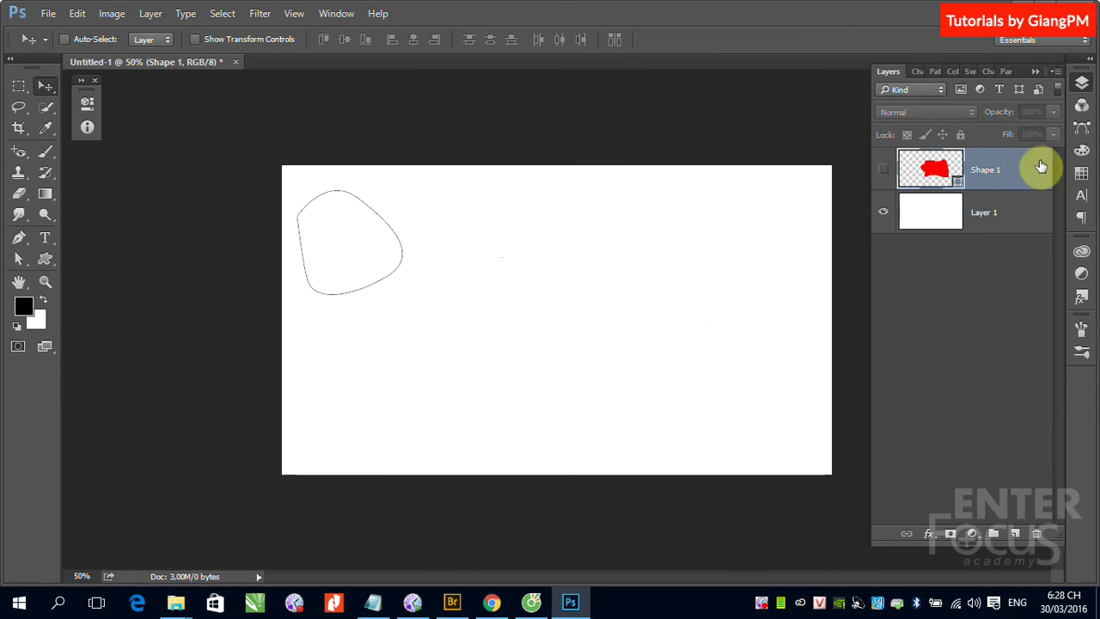
Step: Delete the leftover Work Path from the Paths panel and return to Layers
{"action": "left_click", "coordinate": [934, 72]}
{"action": "left_click_drag", "start_coordinate": [999, 127], "coordinate": [1038, 533]}
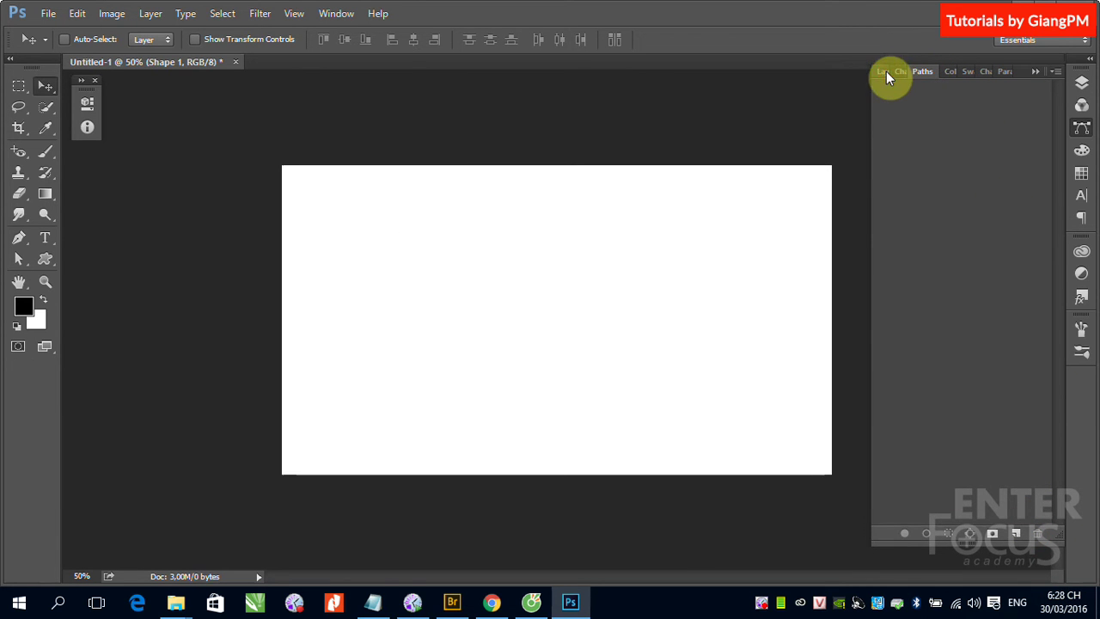
{"action": "left_click", "coordinate": [887, 71]}
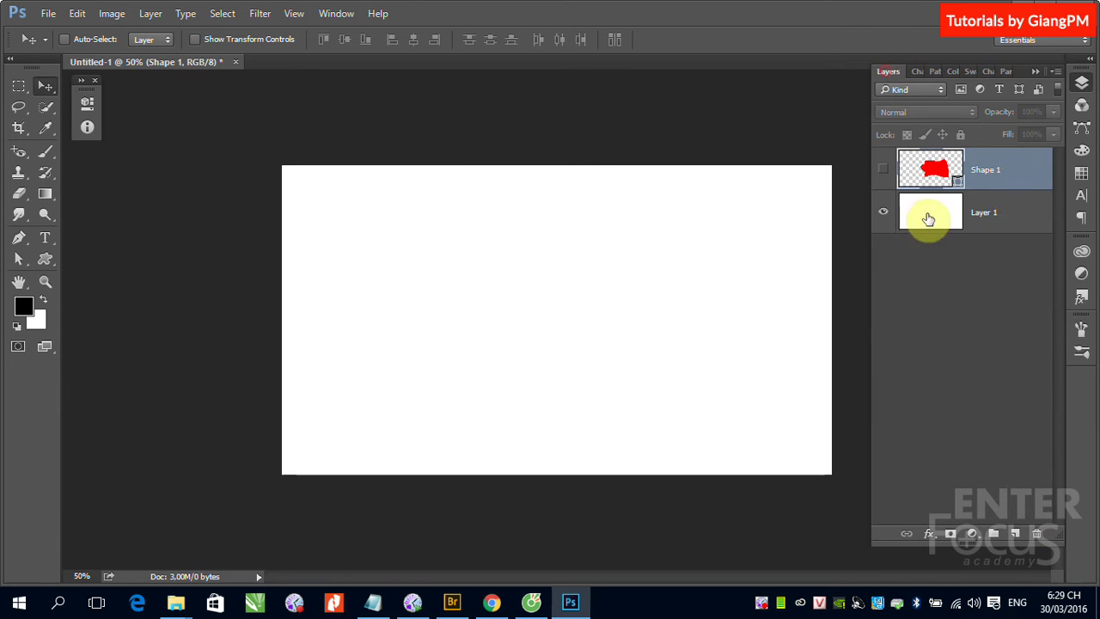
Step: Add a new Layer 2 and draw a freehand lasso selection on the canvas
{"action": "left_click", "coordinate": [1016, 533]}
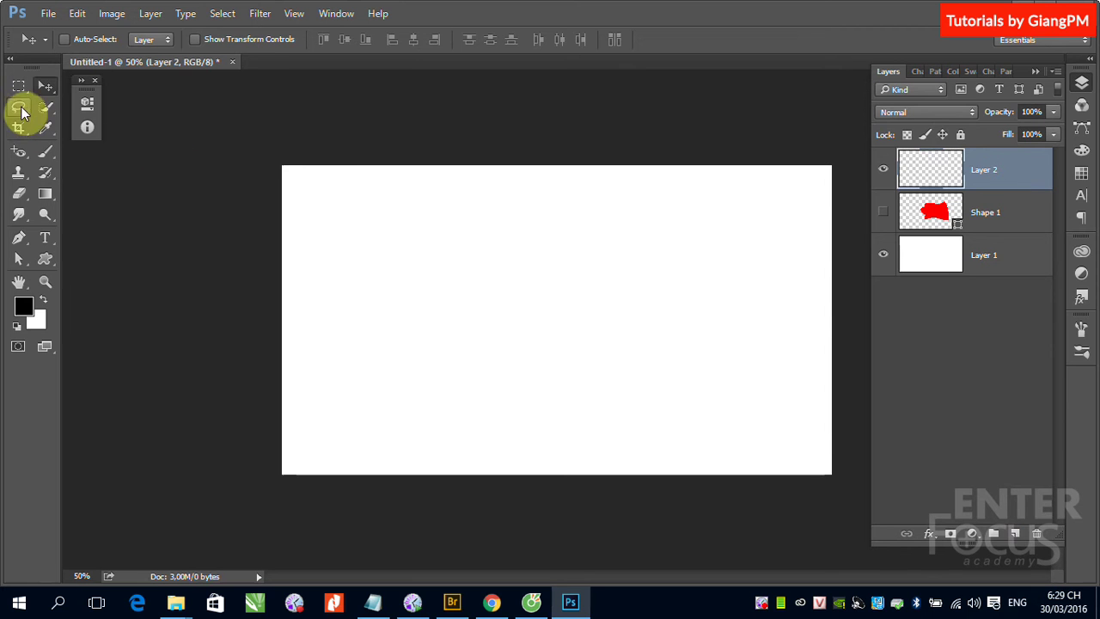
{"action": "left_click", "coordinate": [18, 107]}
{"action": "mouse_move", "coordinate": [354, 257]}
{"action": "left_mouse_down"}
{"action": "mouse_move", "coordinate": [498, 249]}
{"action": "mouse_move", "coordinate": [606, 403]}
{"action": "mouse_move", "coordinate": [356, 254]}
{"action": "left_mouse_up"}
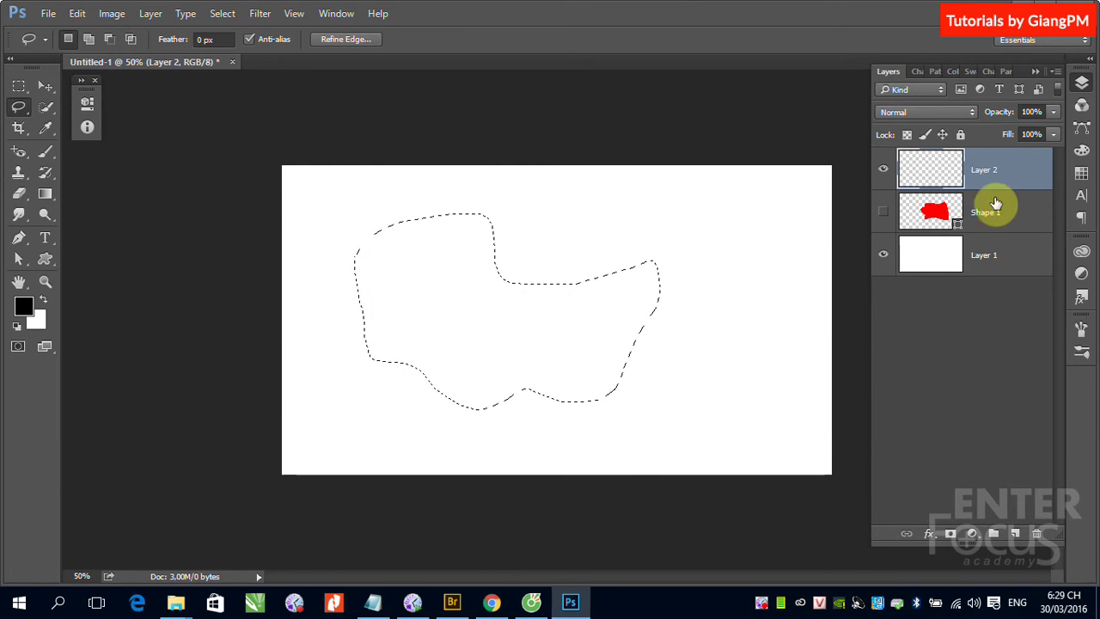
Step: Fill the selection with magenta (e915d3) via Edit > Fill, then deselect
{"action": "left_click", "coordinate": [78, 14]}
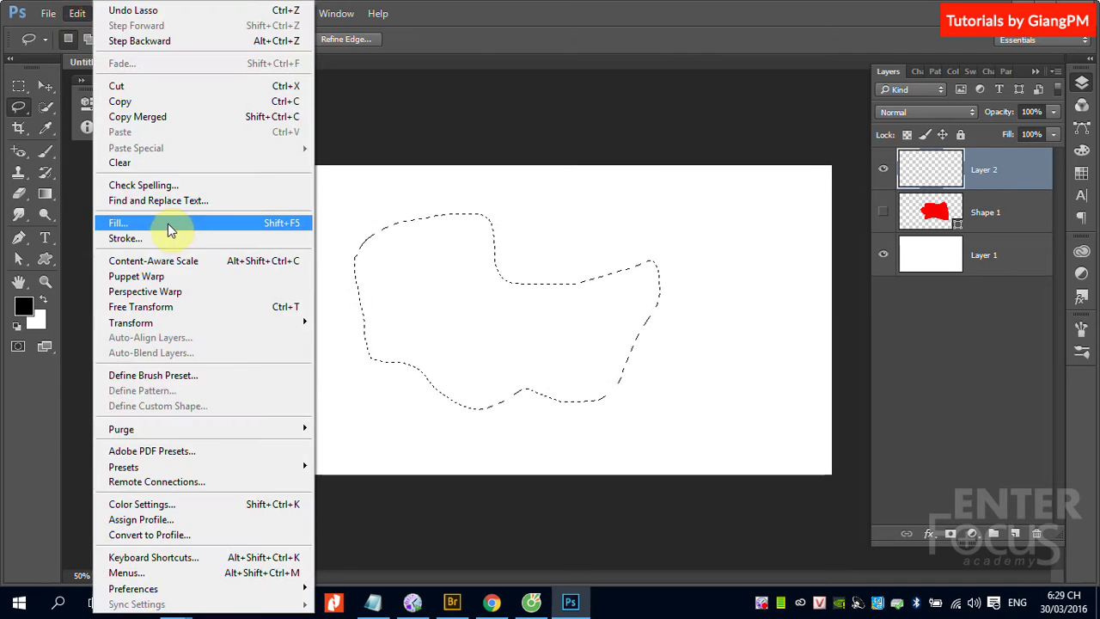
{"action": "left_click", "coordinate": [165, 223]}
{"action": "left_click", "coordinate": [817, 125]}
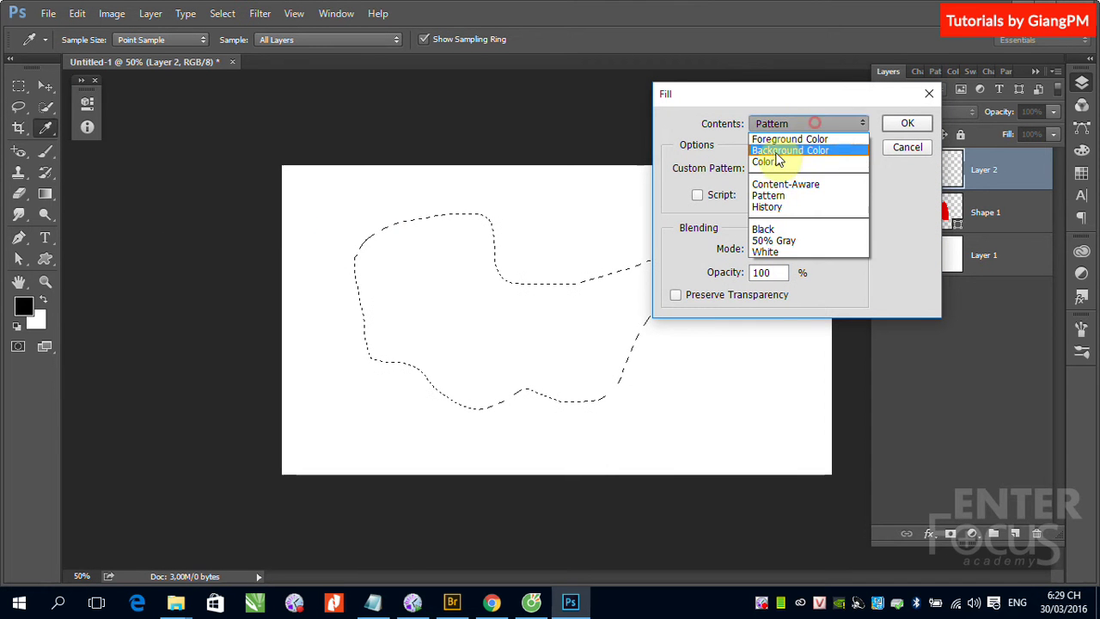
{"action": "left_click", "coordinate": [762, 163]}
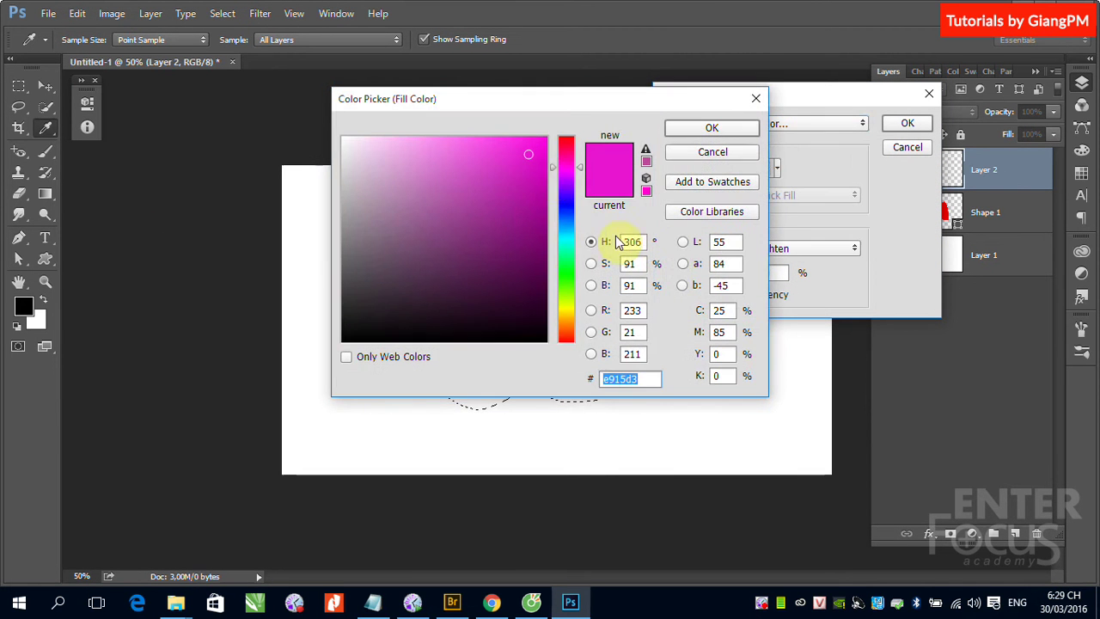
{"action": "left_click", "coordinate": [722, 128]}
{"action": "left_click", "coordinate": [910, 126]}
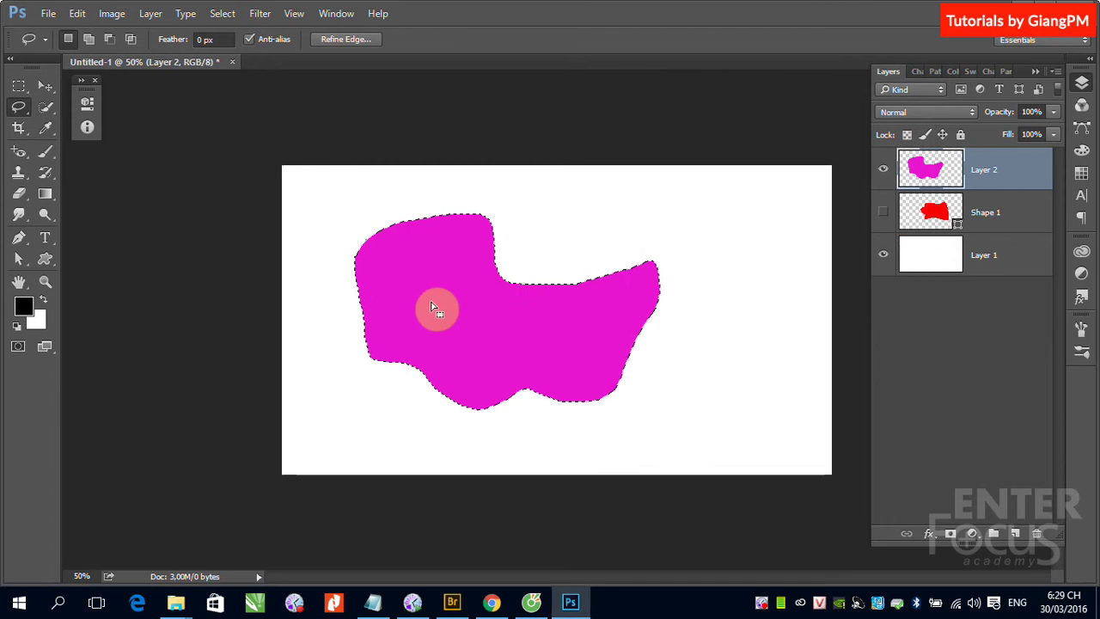
{"action": "left_click", "coordinate": [520, 329]}
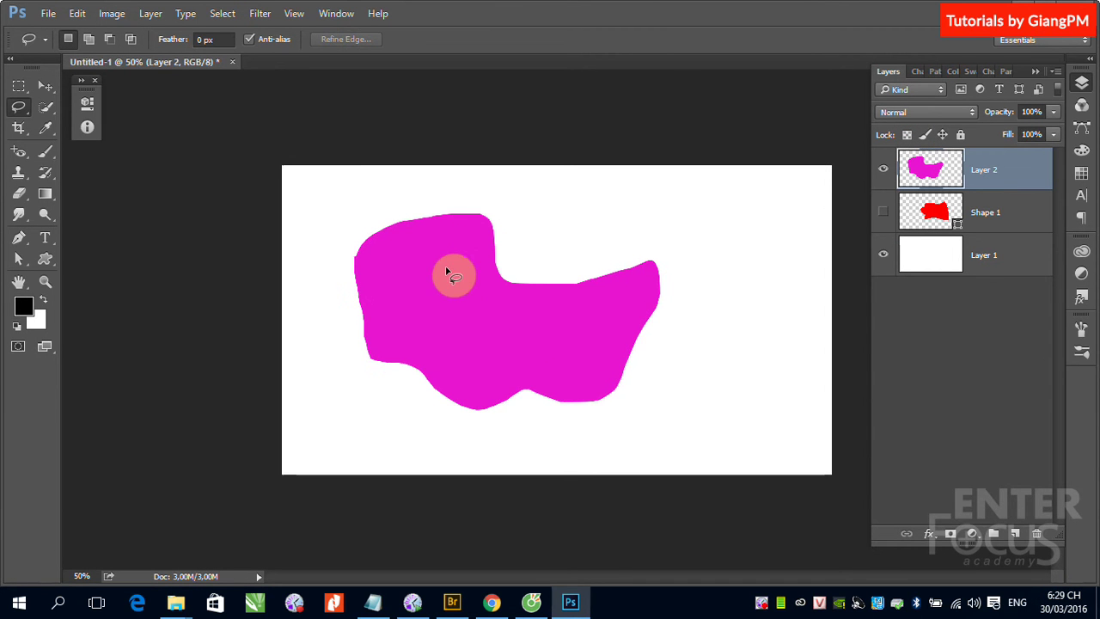
Step: Lasso the magenta shape, then Alt-subtract its upper-right area from the selection
{"action": "left_click", "coordinate": [46, 89]}
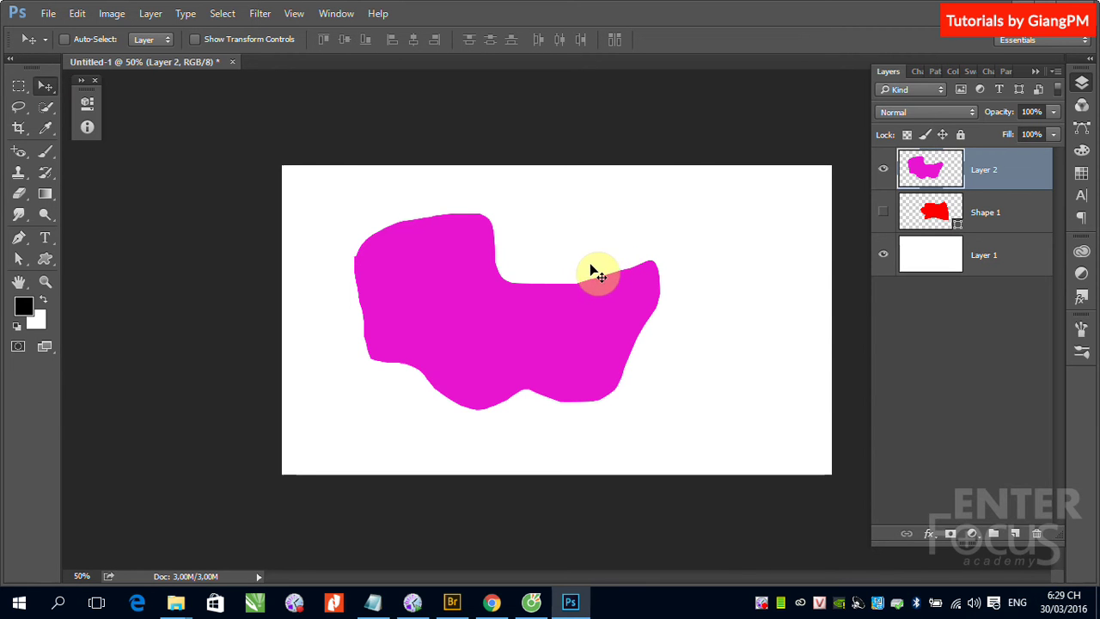
{"action": "left_click", "coordinate": [19, 108]}
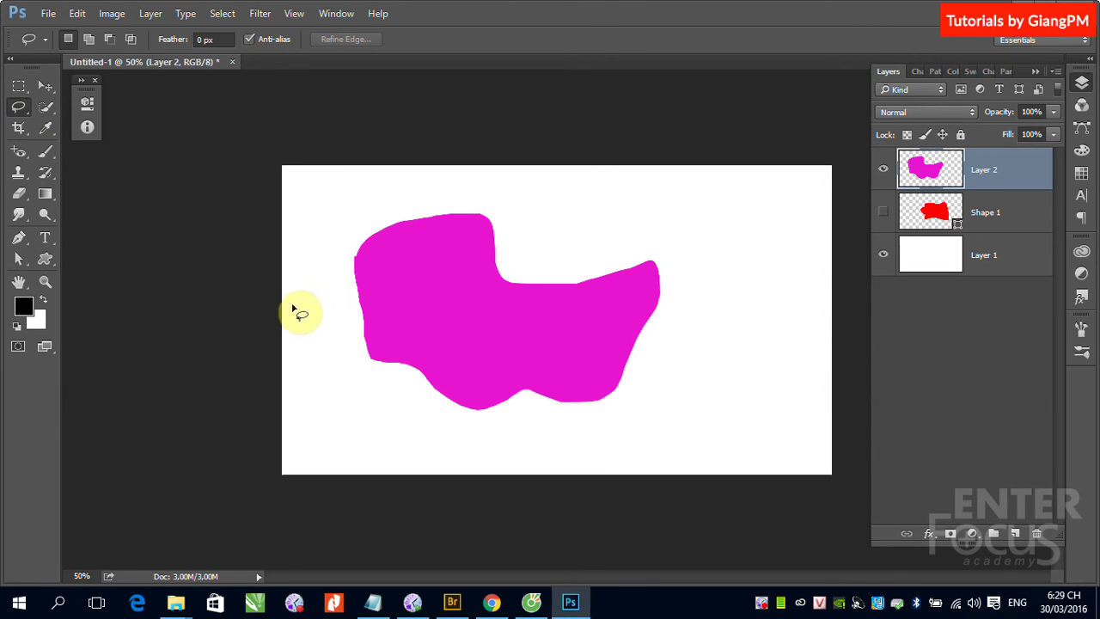
{"action": "left_click_drag", "start_coordinate": [380, 365], "coordinate": [381, 368]}
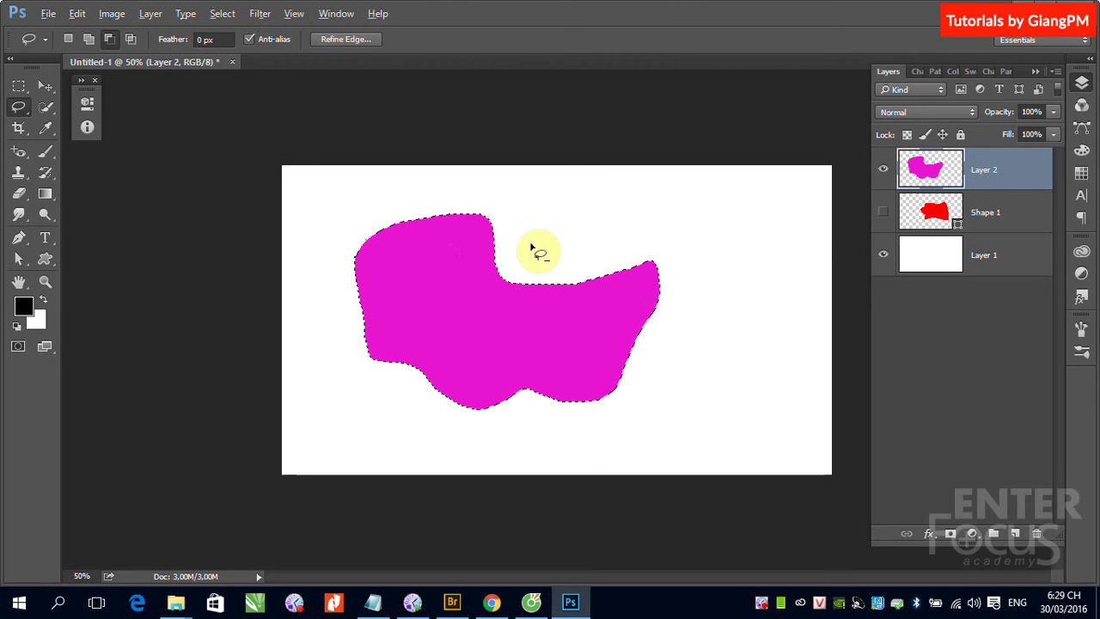
{"action": "key", "text": "alt"}
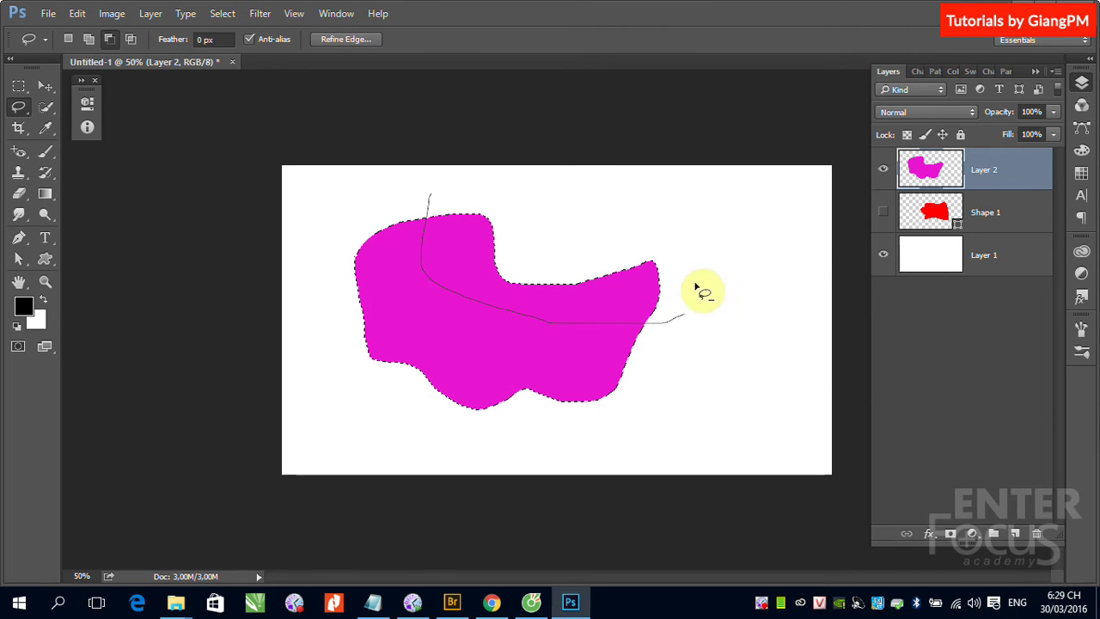
{"action": "left_click_drag", "start_coordinate": [548, 325], "coordinate": [424, 190]}
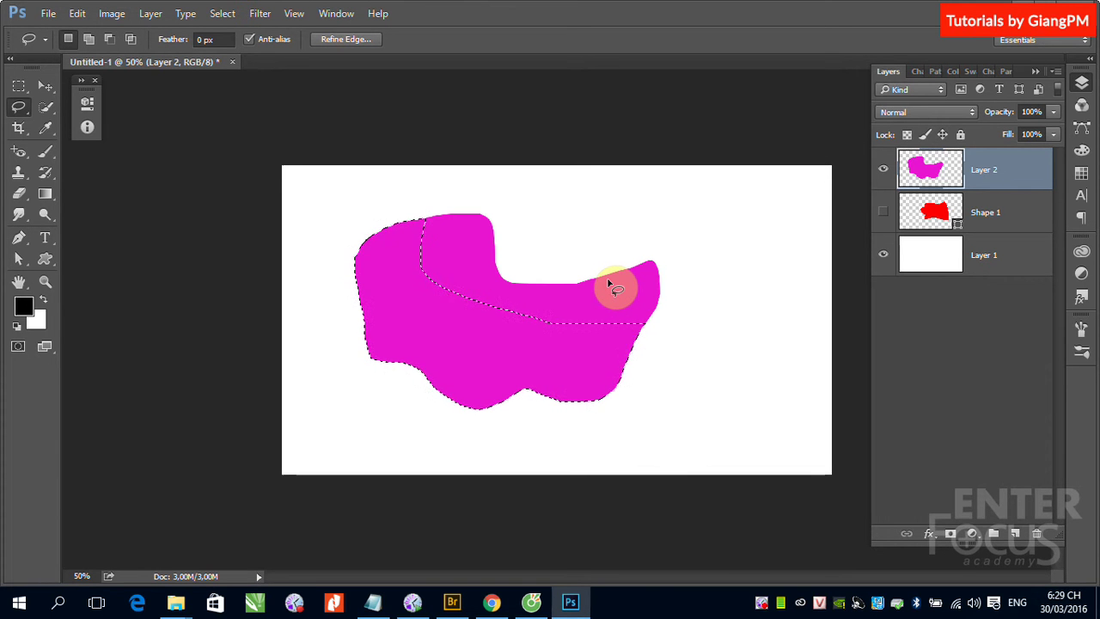
Step: Invert the selection, delete the upper-right magenta, hide Layer 2, and deselect
{"action": "key", "text": "ctrl+shift+i"}
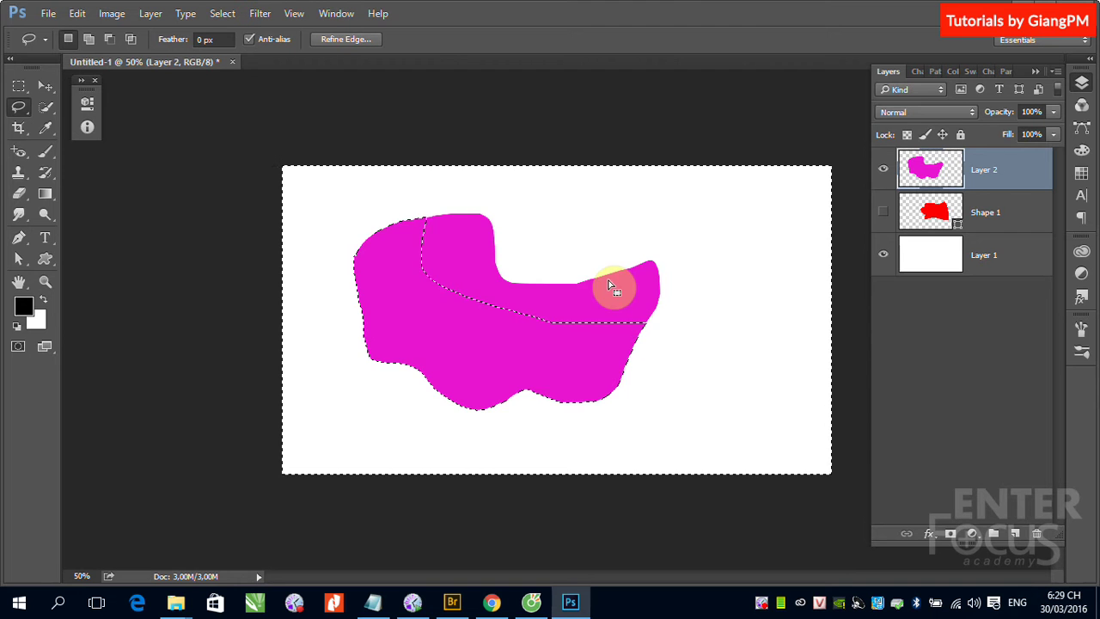
{"action": "key", "text": "Delete"}
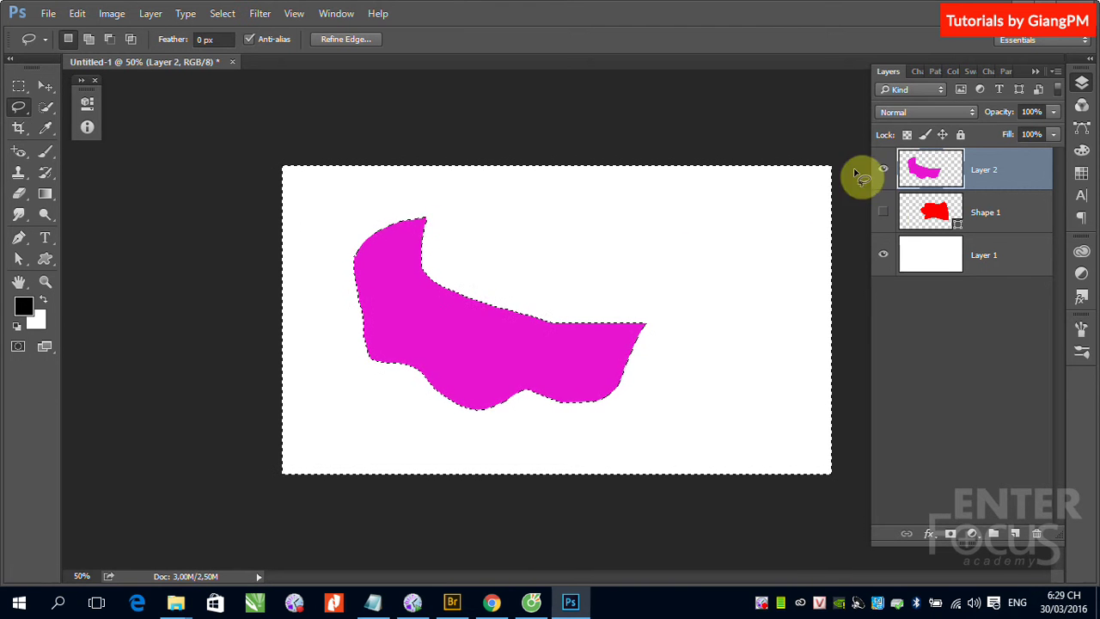
{"action": "left_click", "coordinate": [883, 168]}
{"action": "left_click", "coordinate": [935, 215]}
{"action": "key", "text": "ctrl+d"}
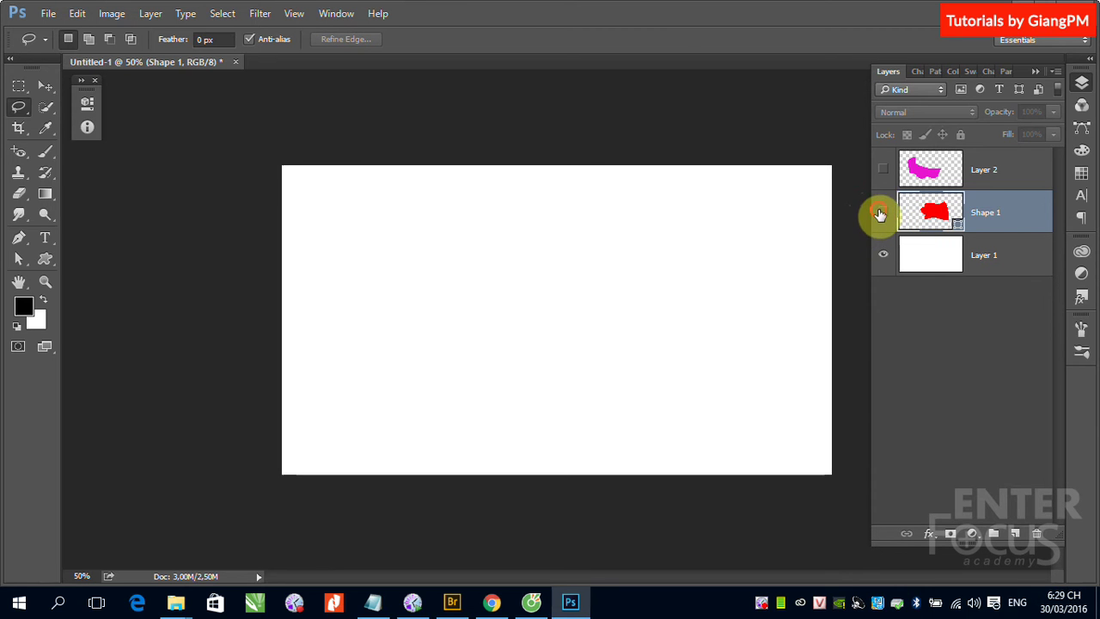
Step: Show Shape 1 again and drag its left anchor and top edge down to flatten the blob
{"action": "left_click", "coordinate": [881, 213]}
{"action": "left_click", "coordinate": [19, 258]}
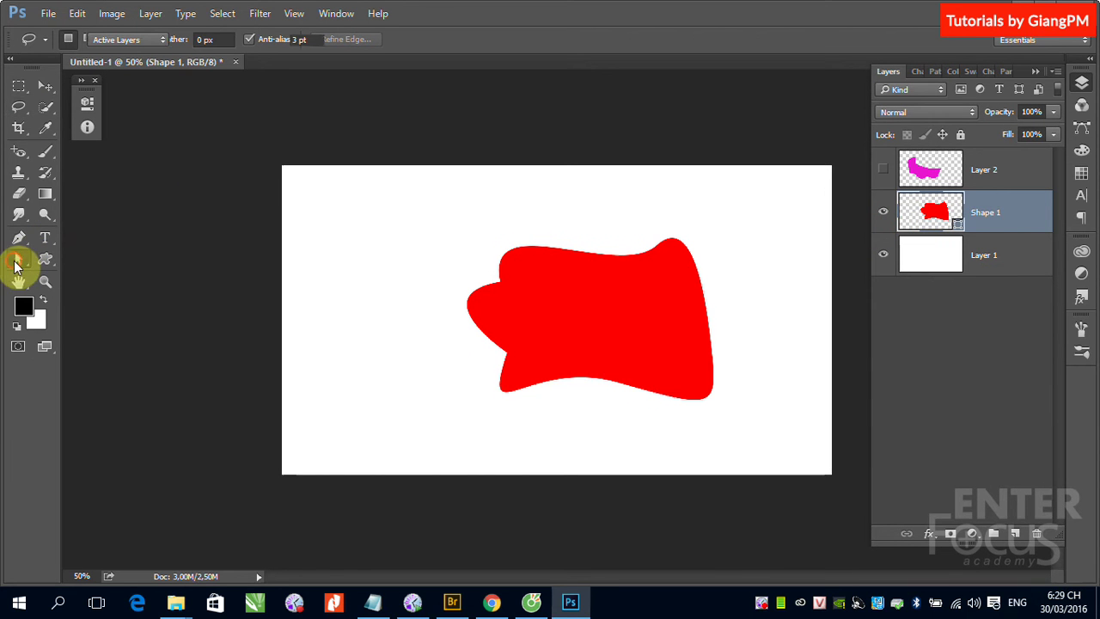
{"action": "left_click", "coordinate": [553, 275]}
{"action": "left_click", "coordinate": [510, 291]}
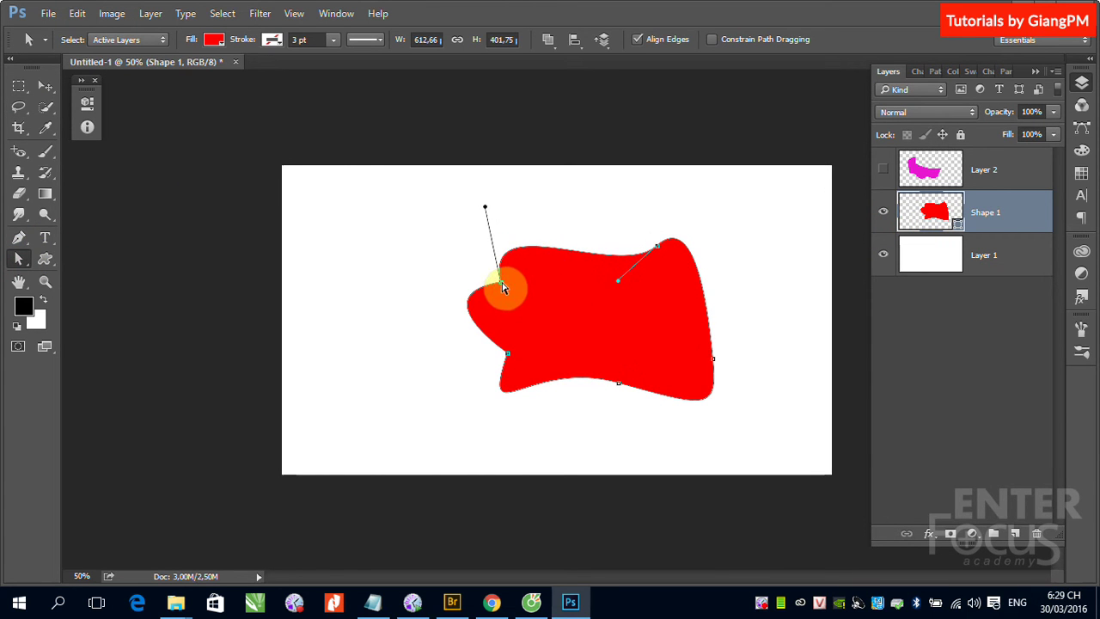
{"action": "left_click_drag", "start_coordinate": [510, 290], "coordinate": [538, 327]}
{"action": "left_click_drag", "start_coordinate": [655, 251], "coordinate": [655, 311]}
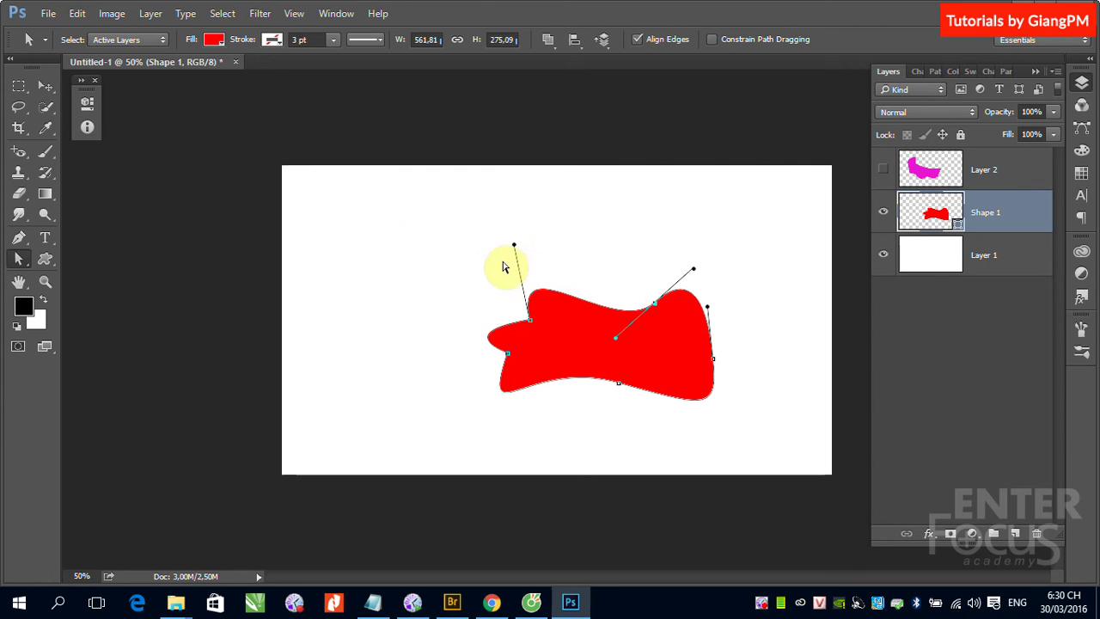
{"action": "left_click", "coordinate": [48, 88]}
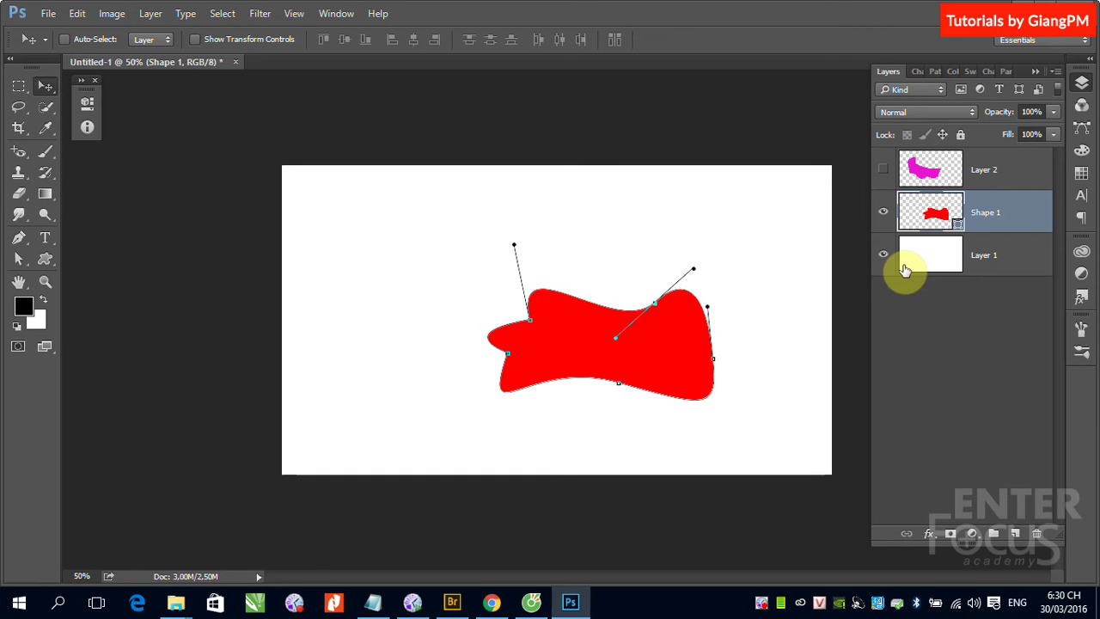
Step: Delete Layer 2 and load the red Shape 1 outline as a selection from its thumbnail
{"action": "left_click", "coordinate": [913, 177]}
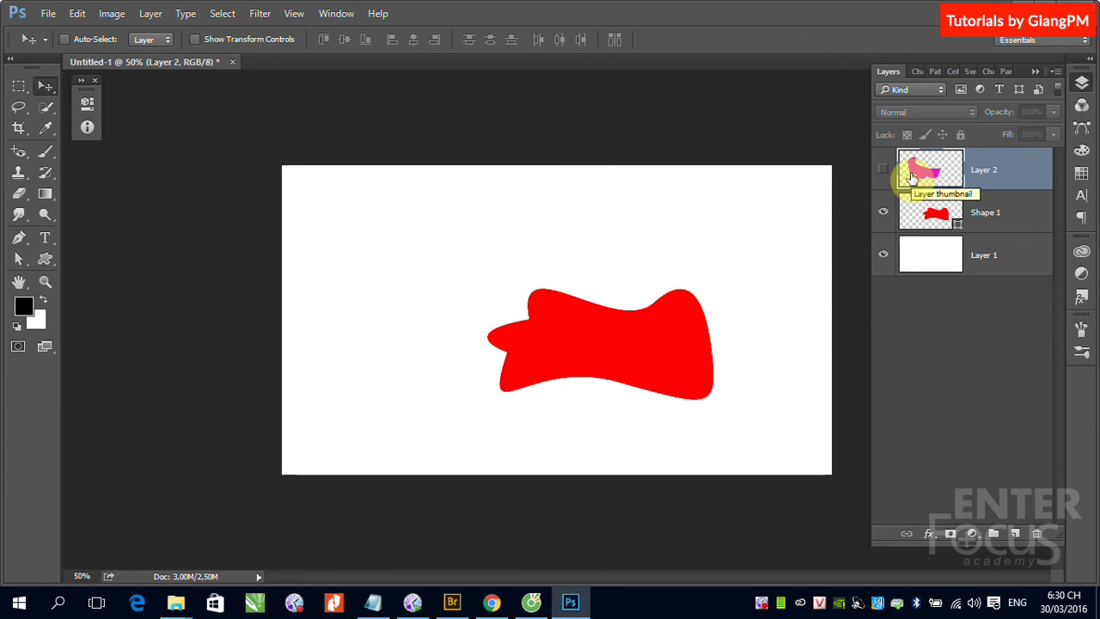
{"action": "left_click", "coordinate": [1018, 169]}
{"action": "left_click", "coordinate": [831, 117]}
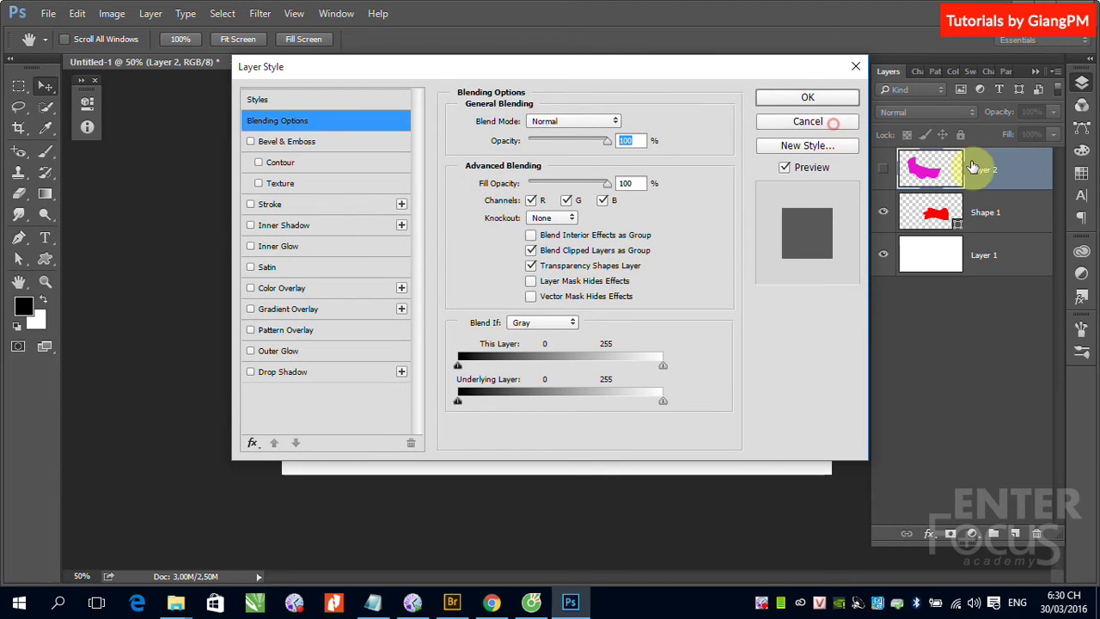
{"action": "left_click", "coordinate": [1022, 169]}
{"action": "left_click_drag", "start_coordinate": [1021, 178], "coordinate": [1037, 533]}
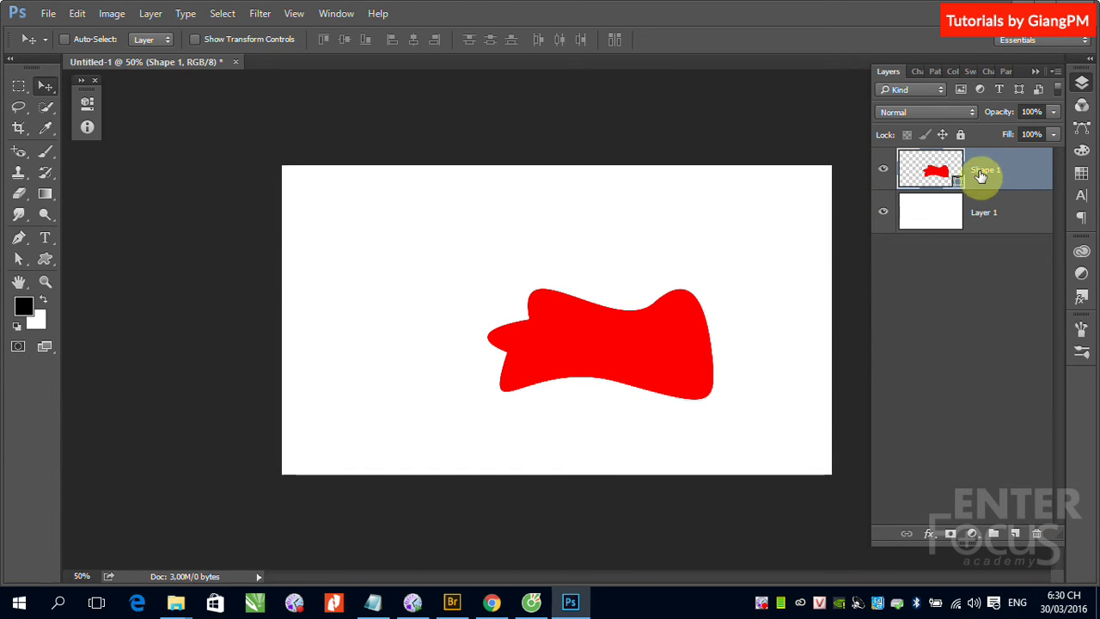
{"action": "left_click", "coordinate": [935, 171], "text": "ctrl"}
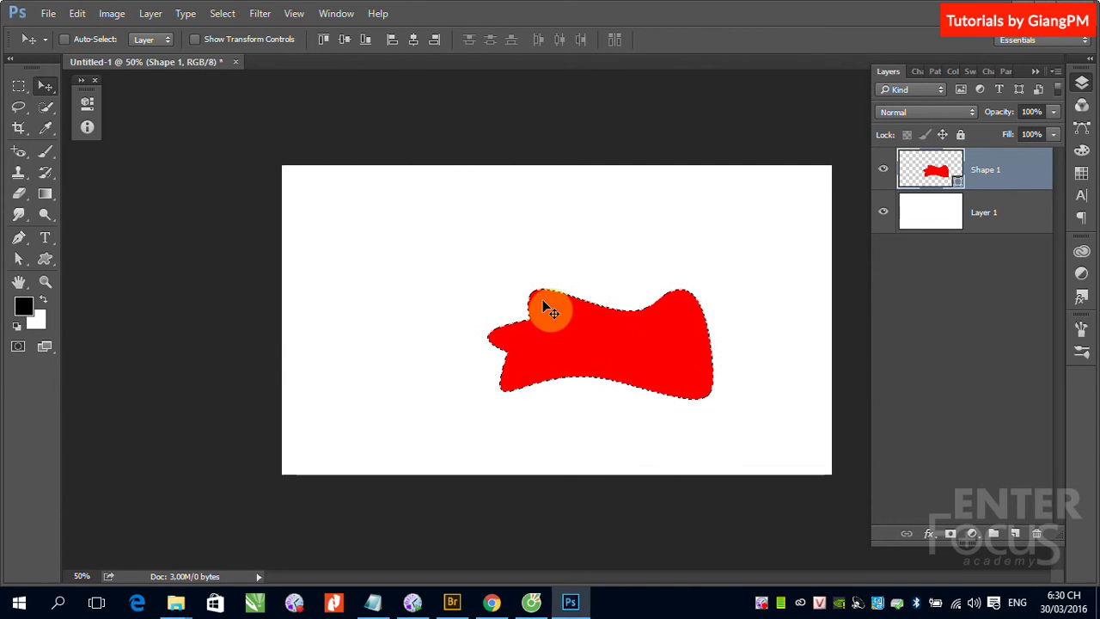
Step: On a new Layer 2, fill the selection with red sampled from the shape, then deselect
{"action": "left_click", "coordinate": [1015, 535]}
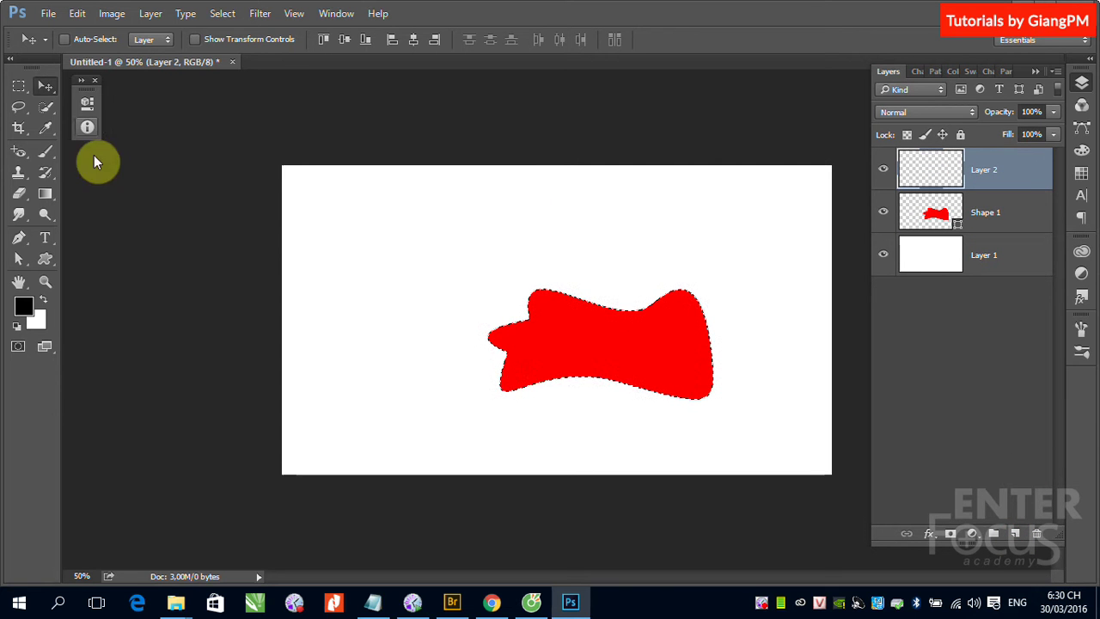
{"action": "left_click", "coordinate": [78, 13]}
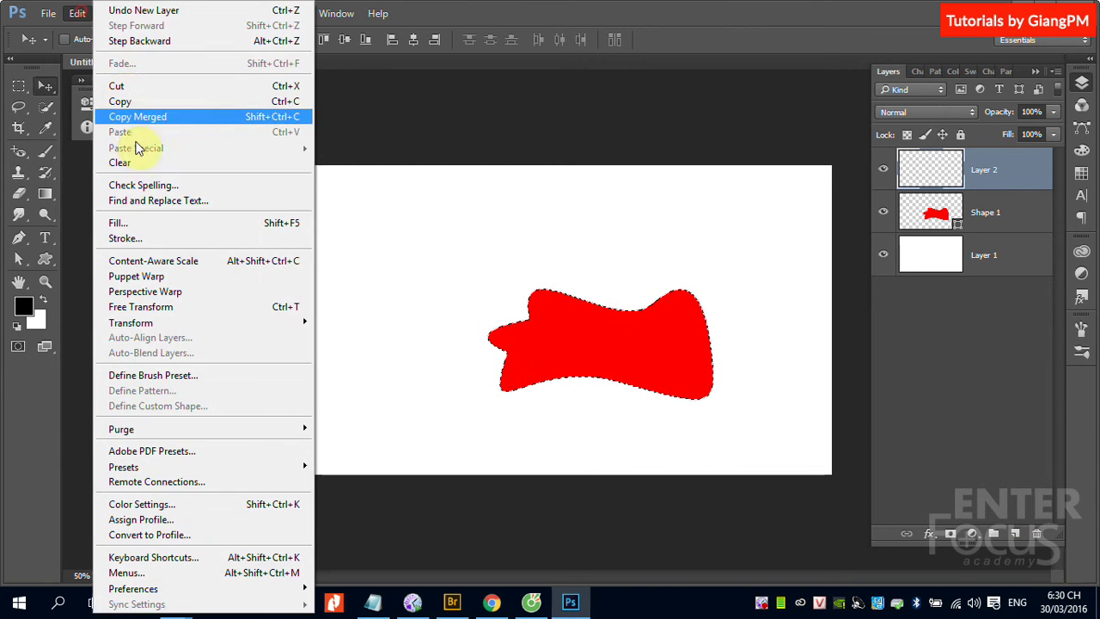
{"action": "left_click", "coordinate": [144, 224]}
{"action": "left_click", "coordinate": [822, 123]}
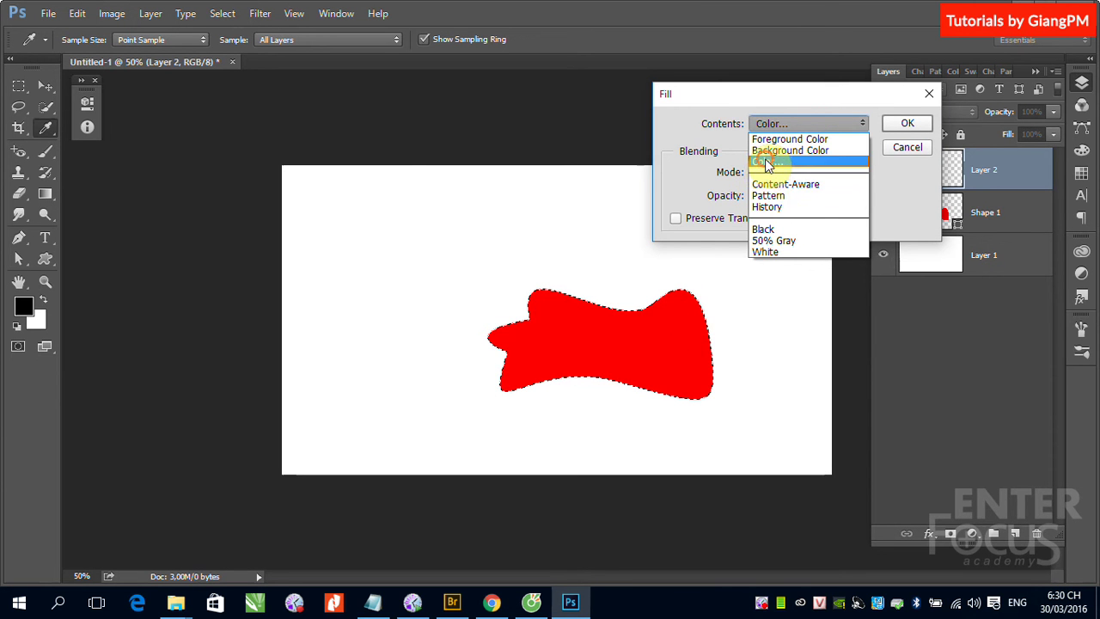
{"action": "left_click", "coordinate": [768, 161]}
{"action": "left_click_drag", "start_coordinate": [610, 108], "coordinate": [385, 108]}
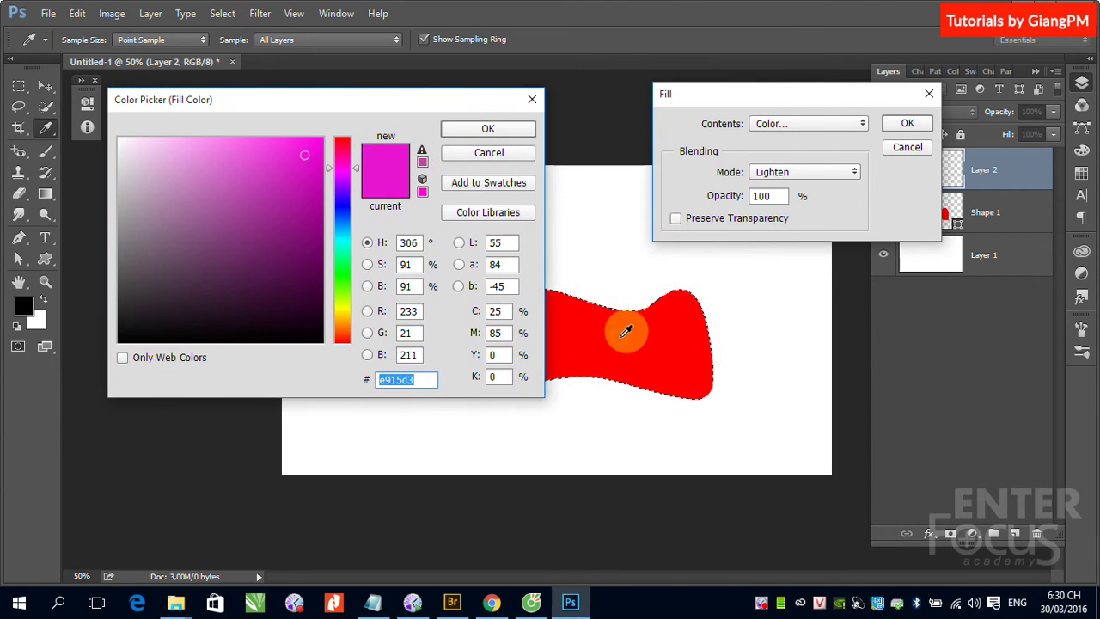
{"action": "left_click", "coordinate": [631, 327]}
{"action": "left_click", "coordinate": [487, 129]}
{"action": "left_click", "coordinate": [907, 123]}
{"action": "key", "text": "v"}
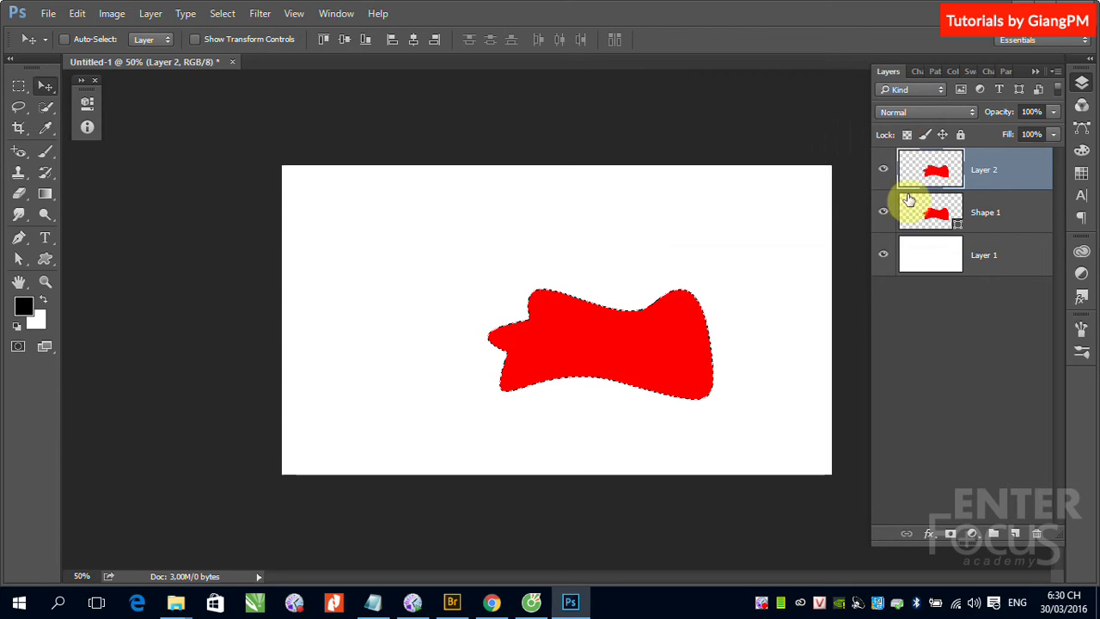
{"action": "key", "text": "ctrl+d"}
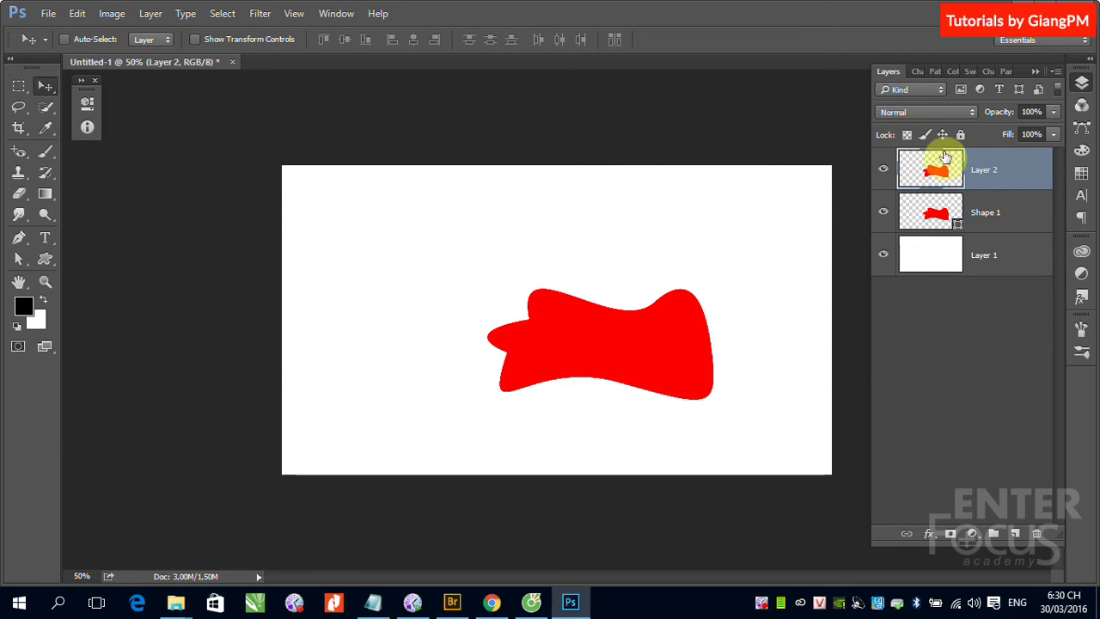
Step: Move Layer 2's red copy up-left, then select Shape 1 along with it
{"action": "left_click_drag", "start_coordinate": [555, 351], "coordinate": [404, 246]}
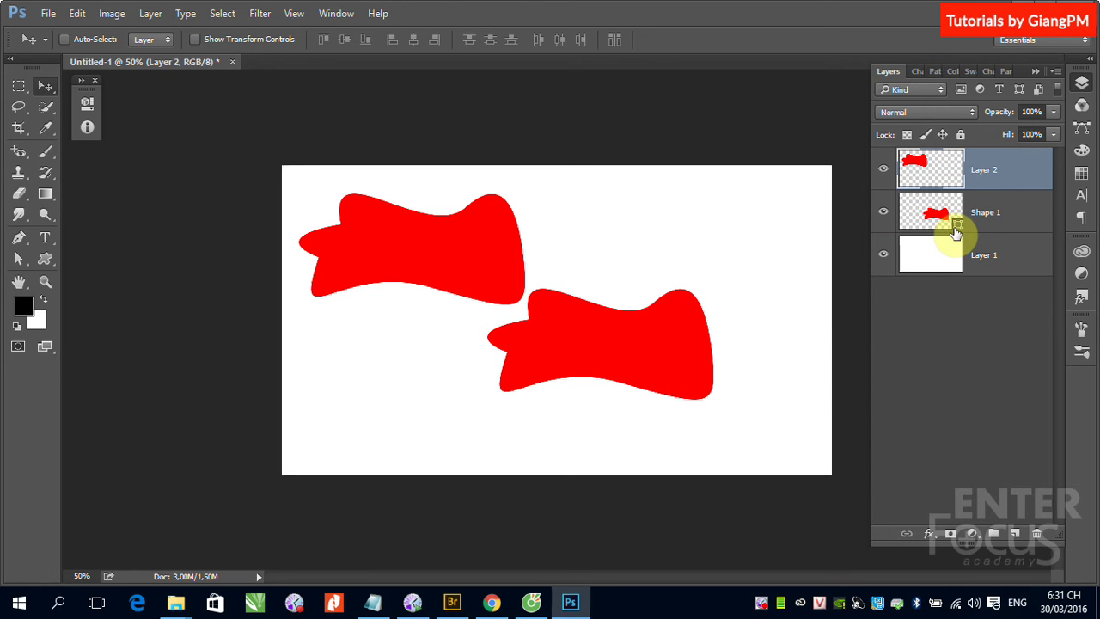
{"action": "key", "text": "ctrl"}
{"action": "left_click", "coordinate": [952, 225], "text": "ctrl"}
Step: Scale both red shapes down together to about 41%, then zoom in and out to check them
{"action": "key", "text": "ctrl+t"}
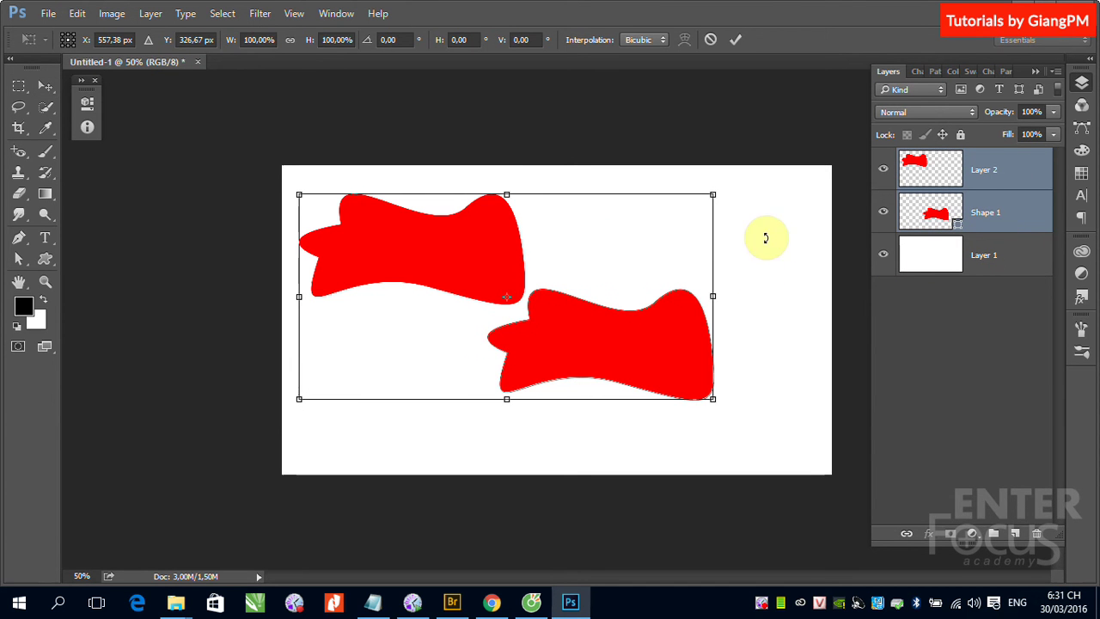
{"action": "left_click_drag", "start_coordinate": [710, 194], "coordinate": [580, 281]}
{"action": "key", "text": "Return"}
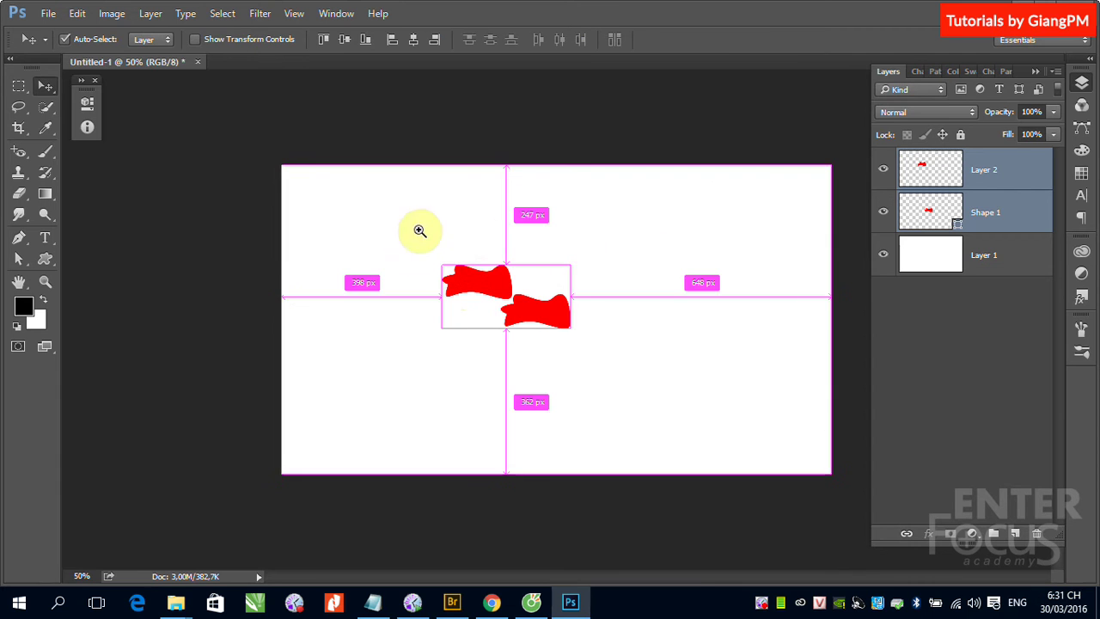
{"action": "left_click_drag", "start_coordinate": [415, 246], "coordinate": [594, 357]}
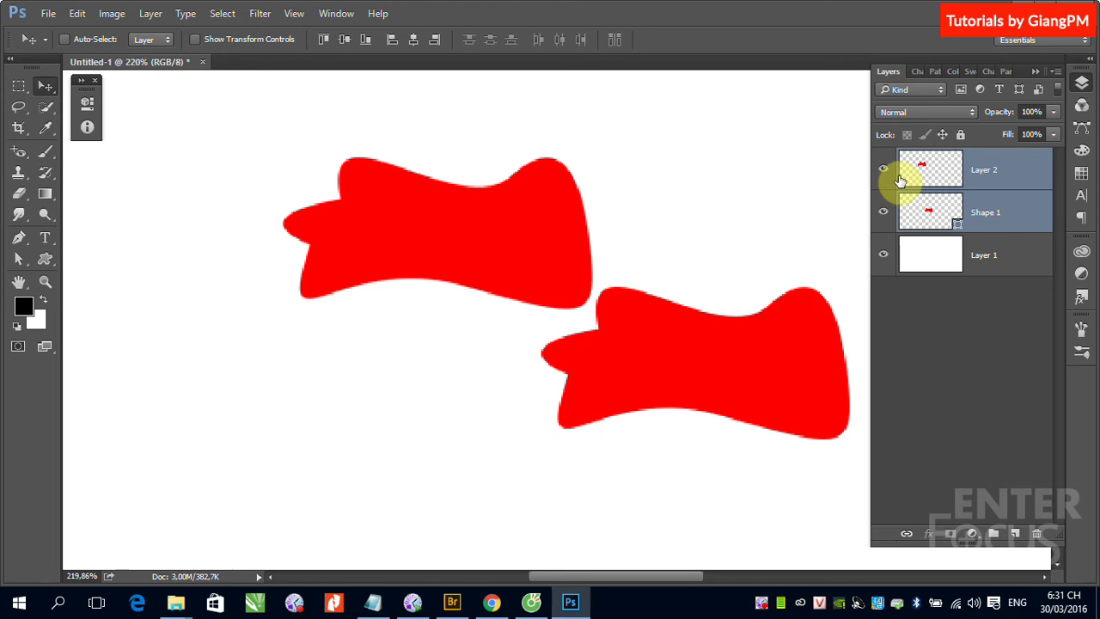
{"action": "key", "text": "ctrl+minus"}
{"action": "key", "text": "ctrl+minus"}
{"action": "key", "text": "ctrl+minus"}
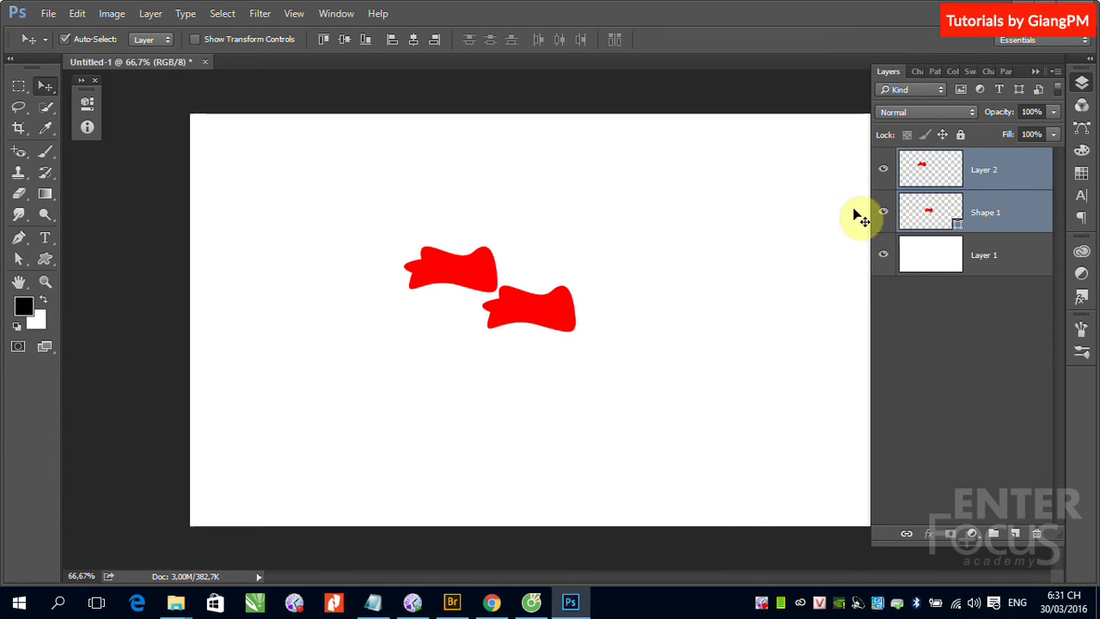
{"action": "key", "text": "ctrl+t"}
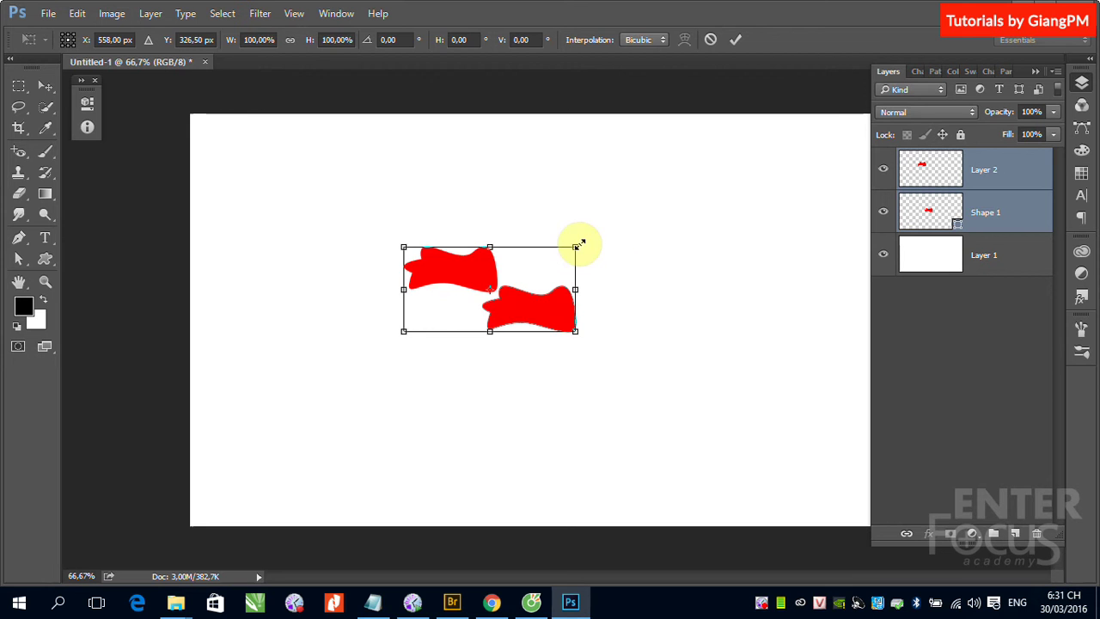
Step: Enlarge both red shapes, then place Layer 2's copy upper left and Shape 1 lower right
{"action": "left_click_drag", "start_coordinate": [579, 245], "coordinate": [821, 170]}
{"action": "double_click", "coordinate": [761, 298]}
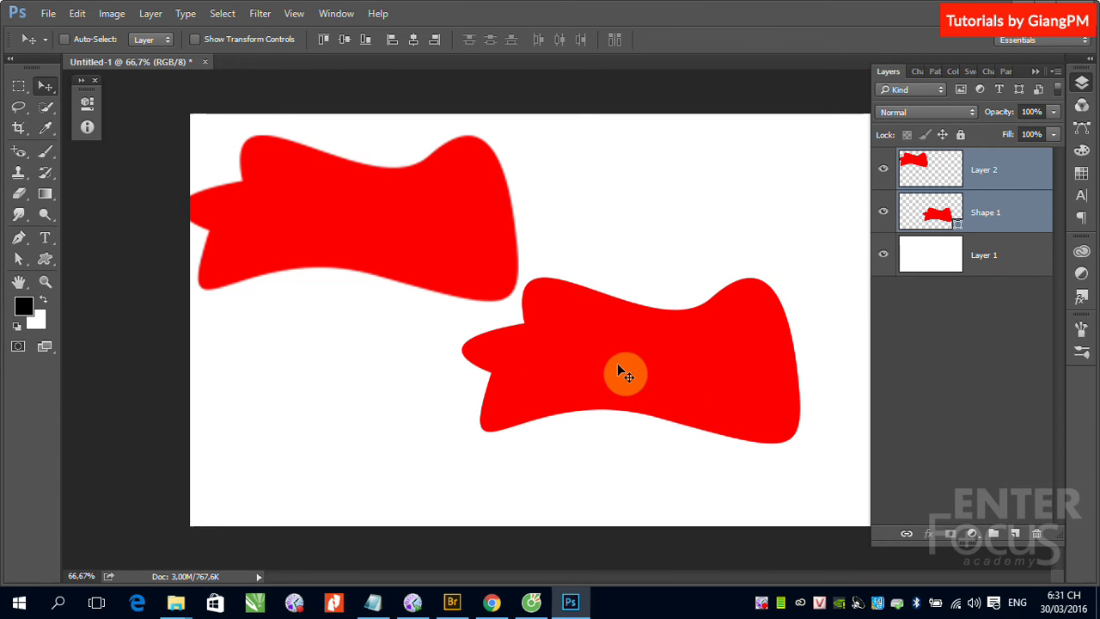
{"action": "right_click", "coordinate": [459, 208]}
{"action": "left_click", "coordinate": [481, 214]}
{"action": "left_click_drag", "start_coordinate": [457, 222], "coordinate": [489, 239]}
{"action": "right_click", "coordinate": [704, 406]}
{"action": "left_click", "coordinate": [726, 408]}
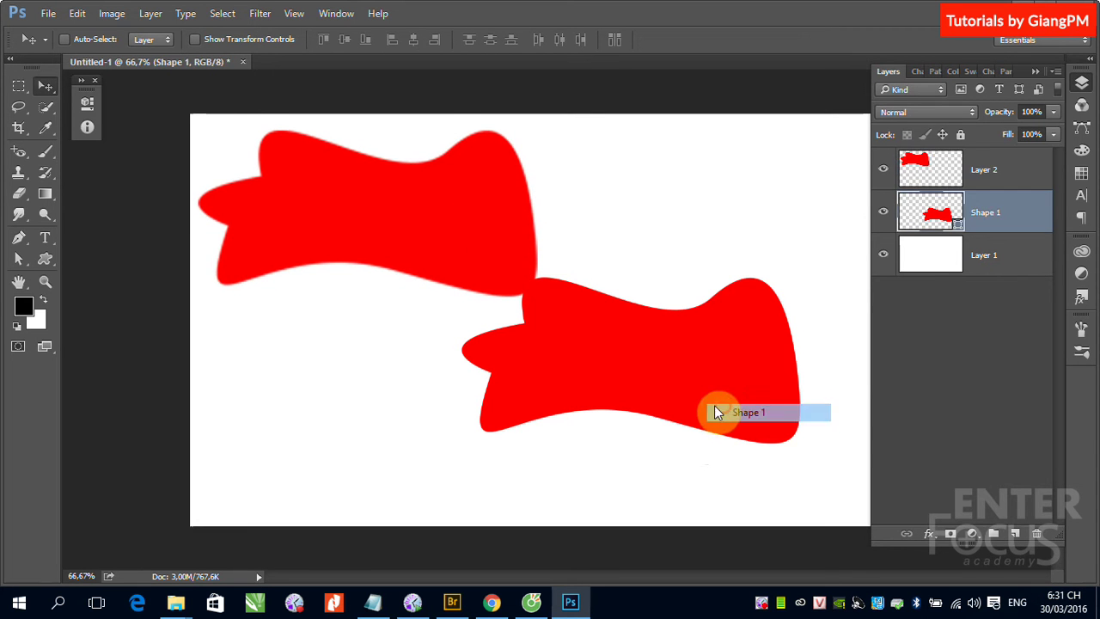
{"action": "left_click_drag", "start_coordinate": [712, 407], "coordinate": [730, 419]}
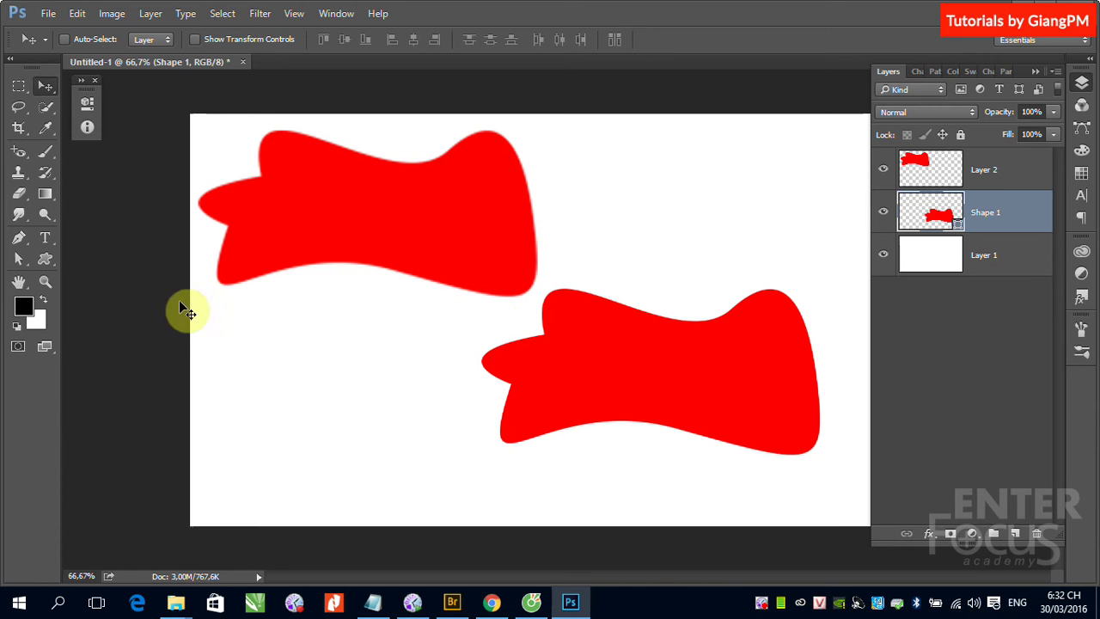
Step: Set up the Custom Shape Tool in Shape mode with the clover preset
{"action": "left_click", "coordinate": [43, 260]}
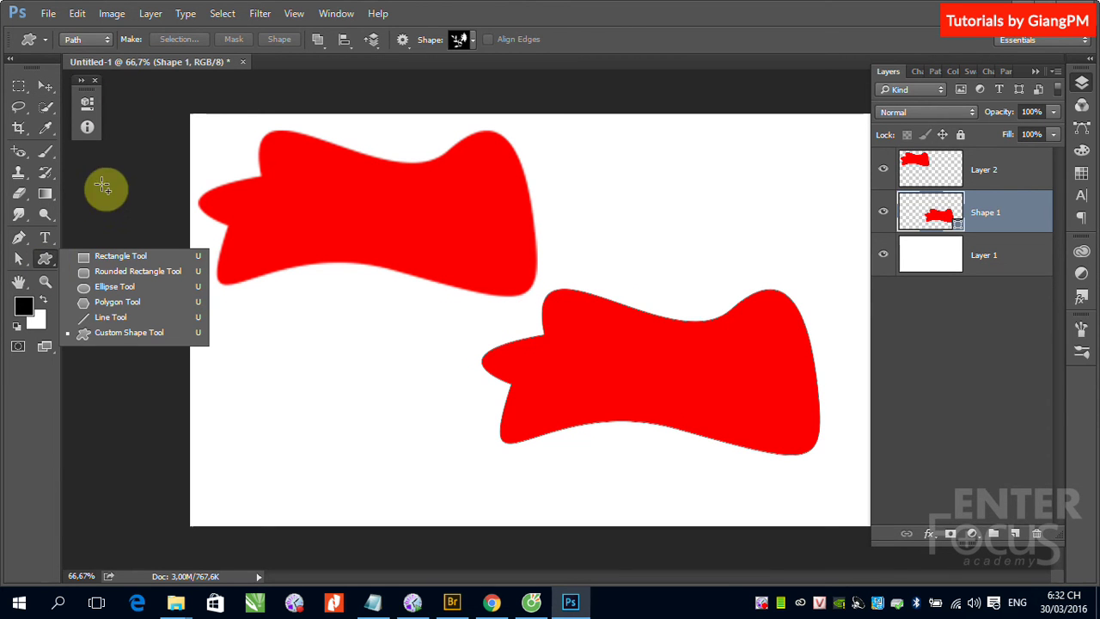
{"action": "left_click", "coordinate": [110, 43]}
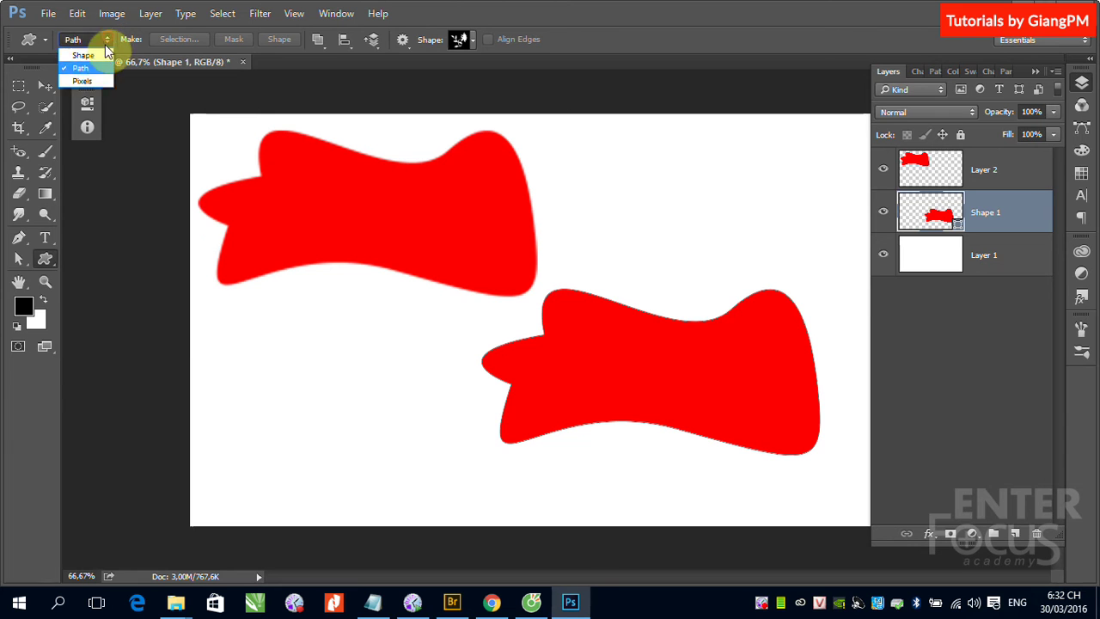
{"action": "left_click", "coordinate": [91, 50]}
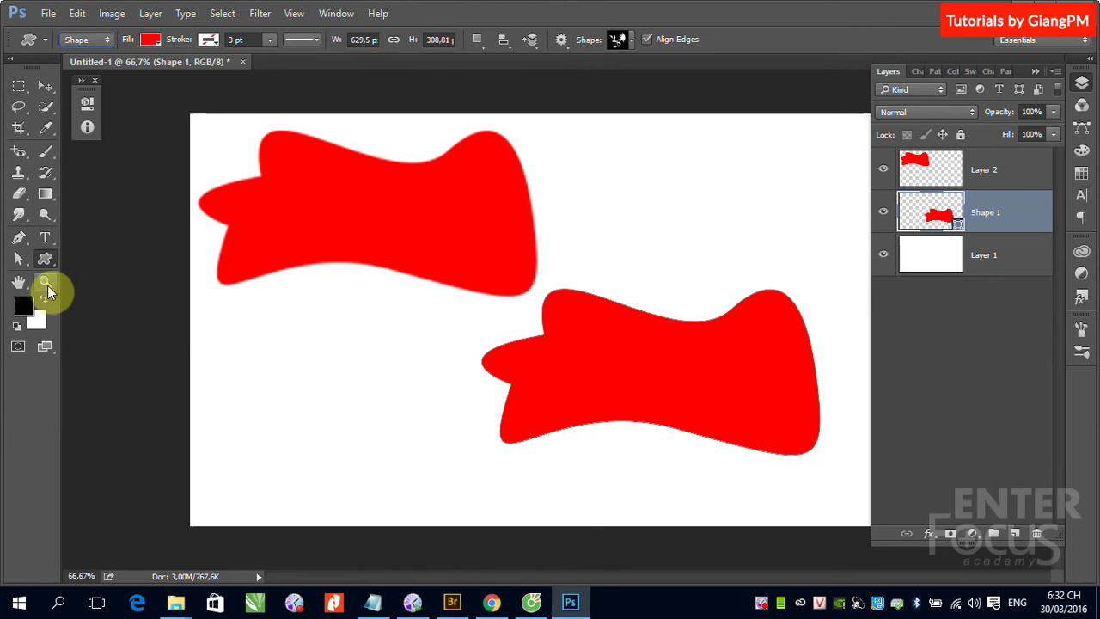
{"action": "right_click", "coordinate": [48, 261]}
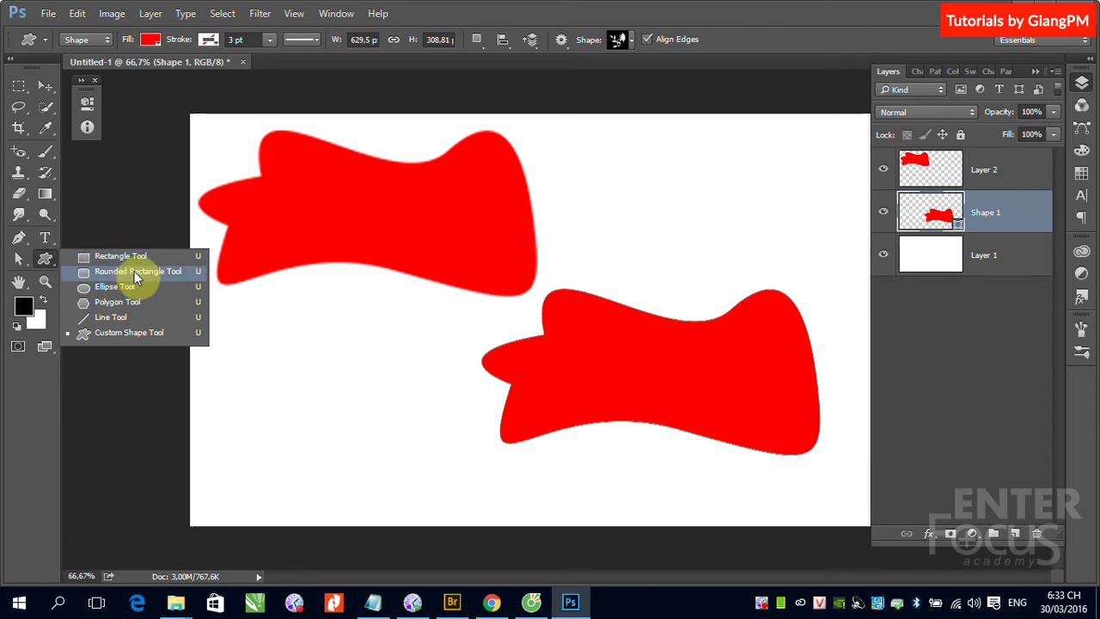
{"action": "left_click", "coordinate": [118, 340]}
{"action": "left_click", "coordinate": [634, 41]}
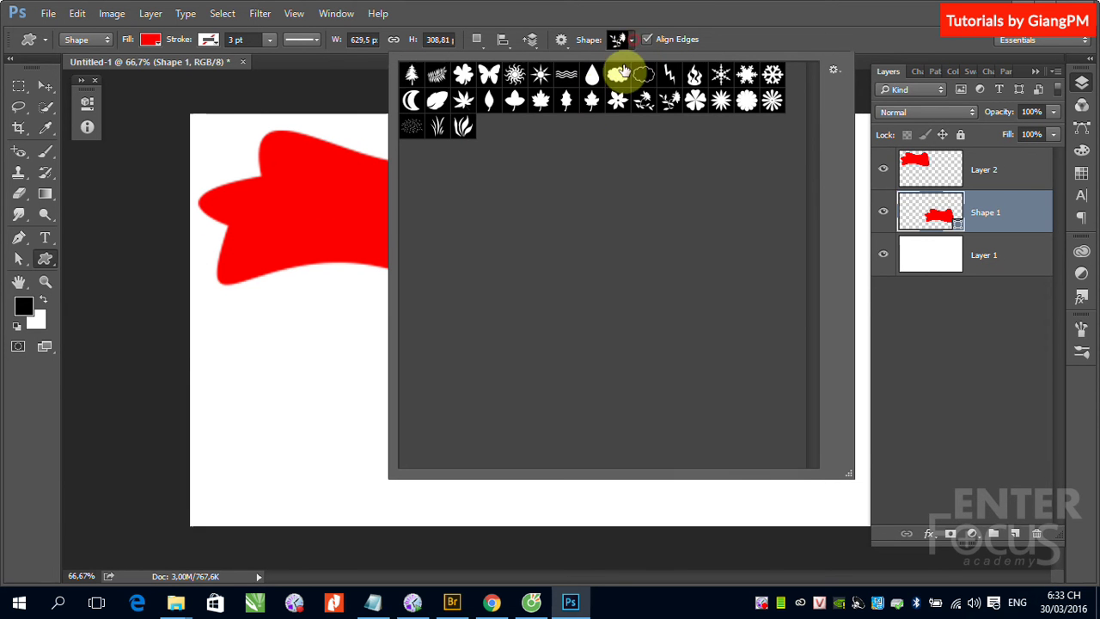
{"action": "left_click", "coordinate": [464, 74]}
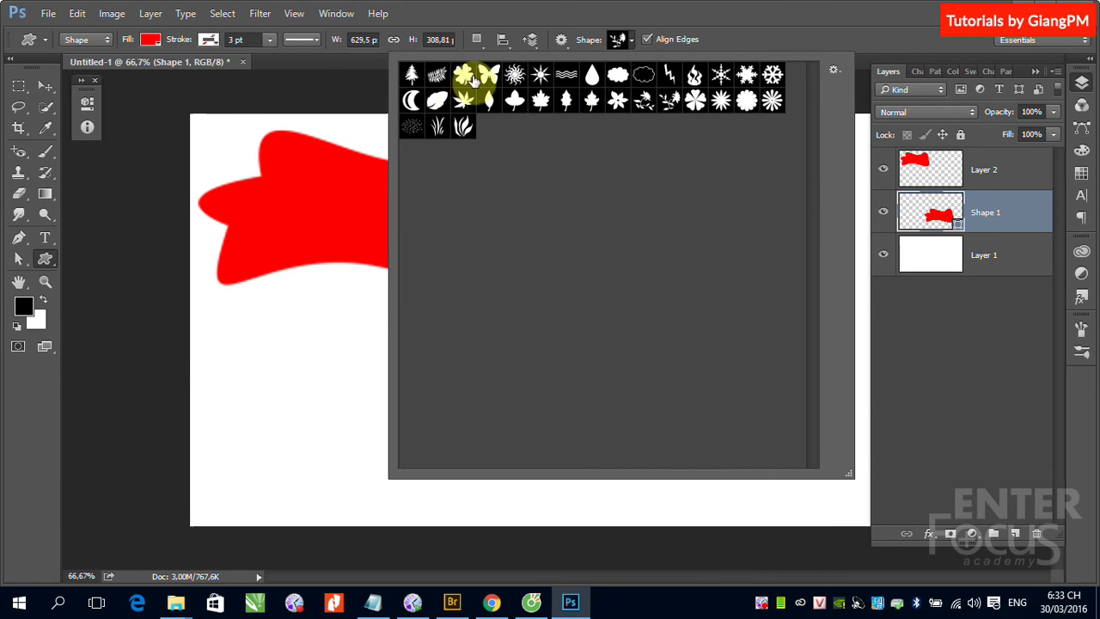
Step: Draw a red clover at the lower left and a second, smaller clover beside it
{"action": "left_click_drag", "start_coordinate": [253, 350], "coordinate": [349, 435]}
{"action": "left_click_drag", "start_coordinate": [384, 326], "coordinate": [442, 406]}
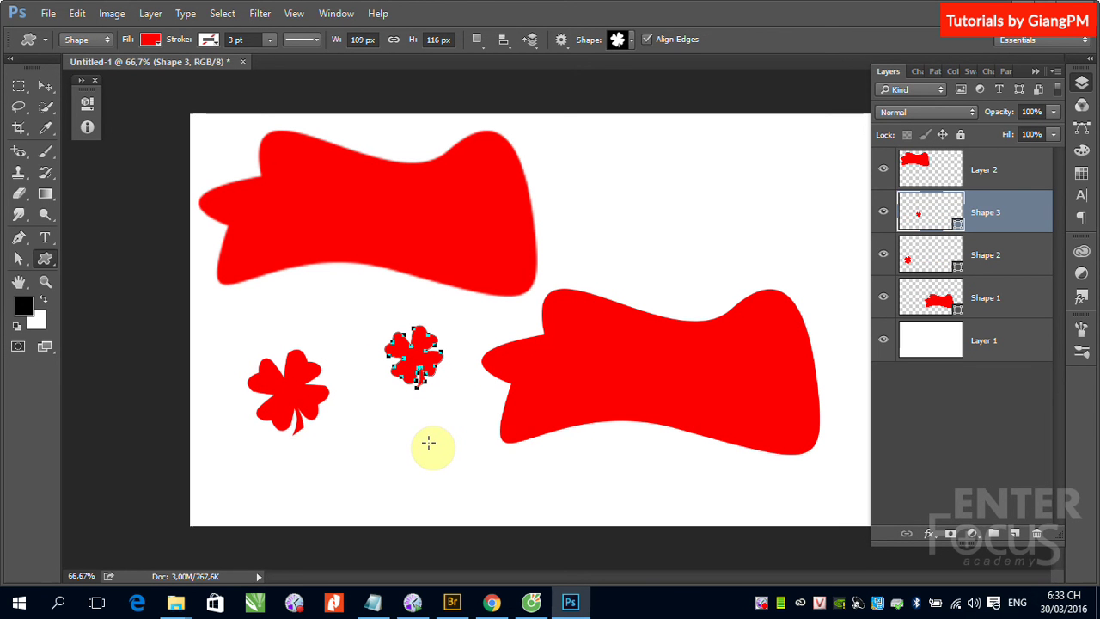
{"action": "left_click", "coordinate": [478, 41]}
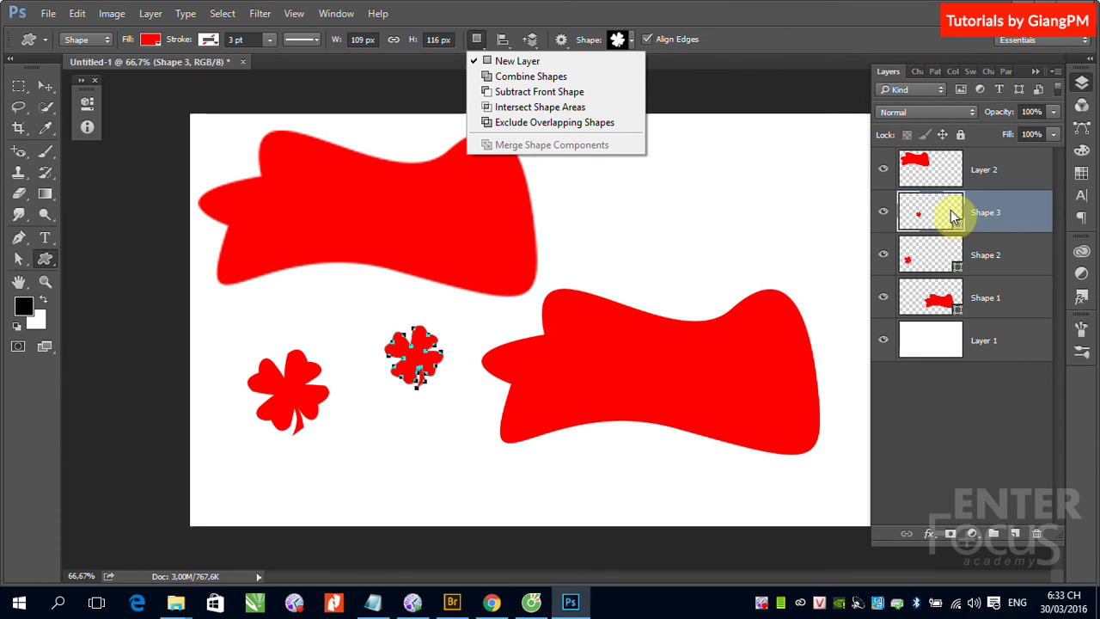
Step: Add a solid red cloud at the upper right, combined into Shape 3, undoing a trial subtraction
{"action": "left_click", "coordinate": [533, 77]}
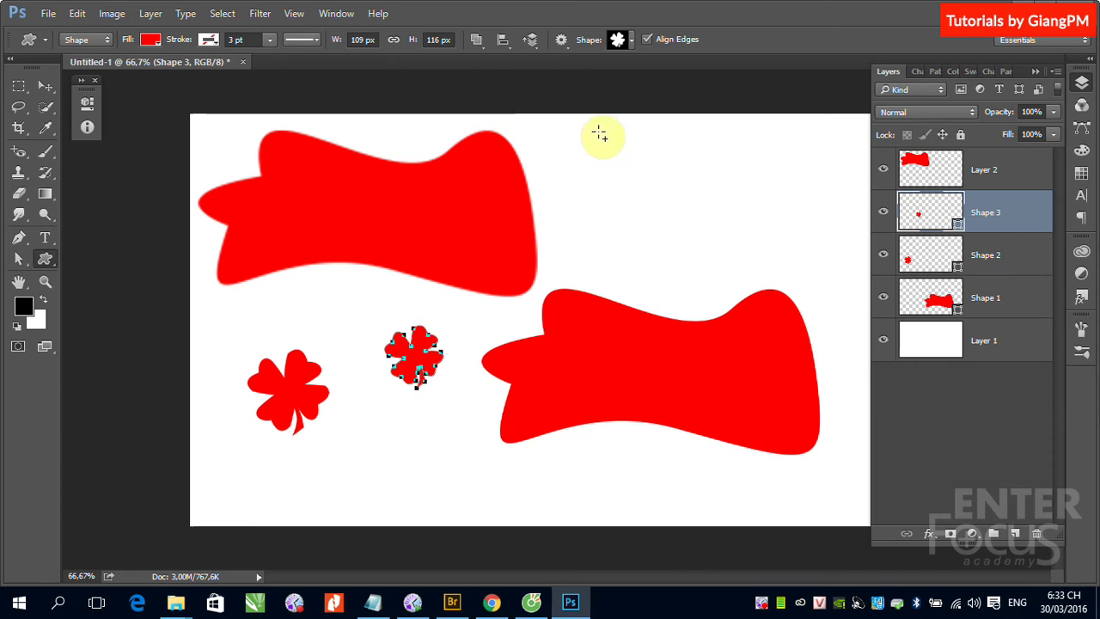
{"action": "left_click", "coordinate": [632, 43]}
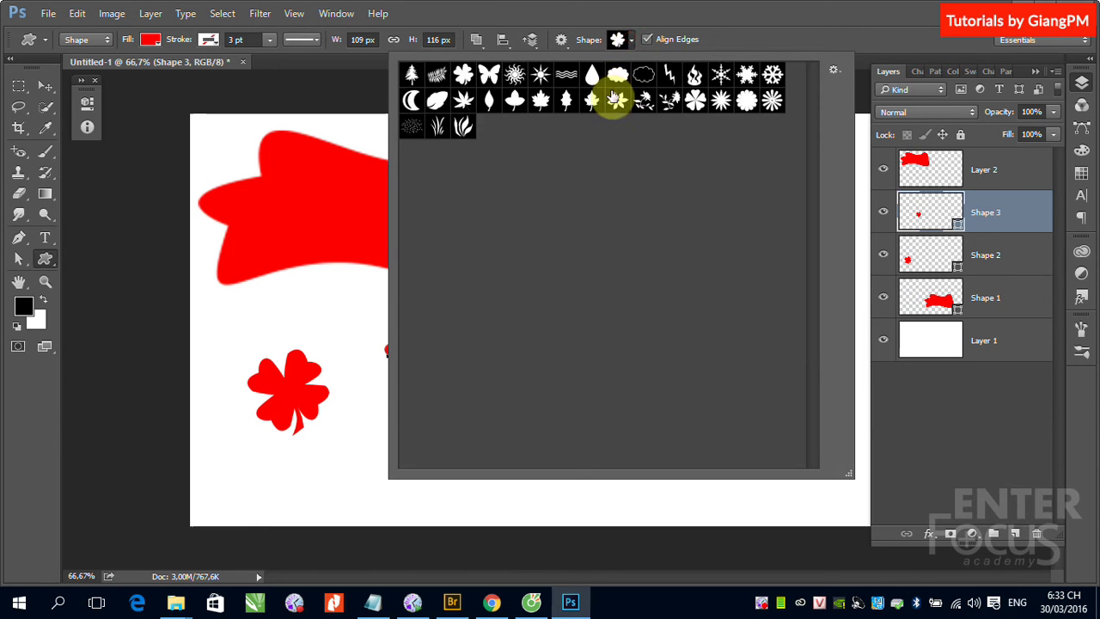
{"action": "left_click", "coordinate": [612, 97]}
{"action": "left_click", "coordinate": [847, 9]}
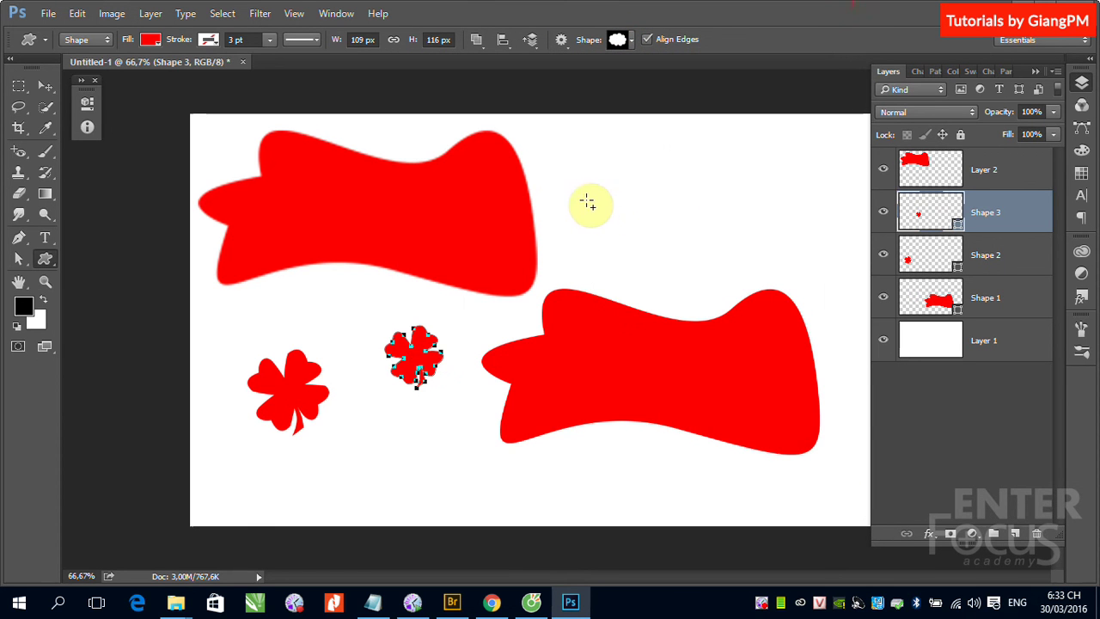
{"action": "left_click_drag", "start_coordinate": [592, 196], "coordinate": [775, 263]}
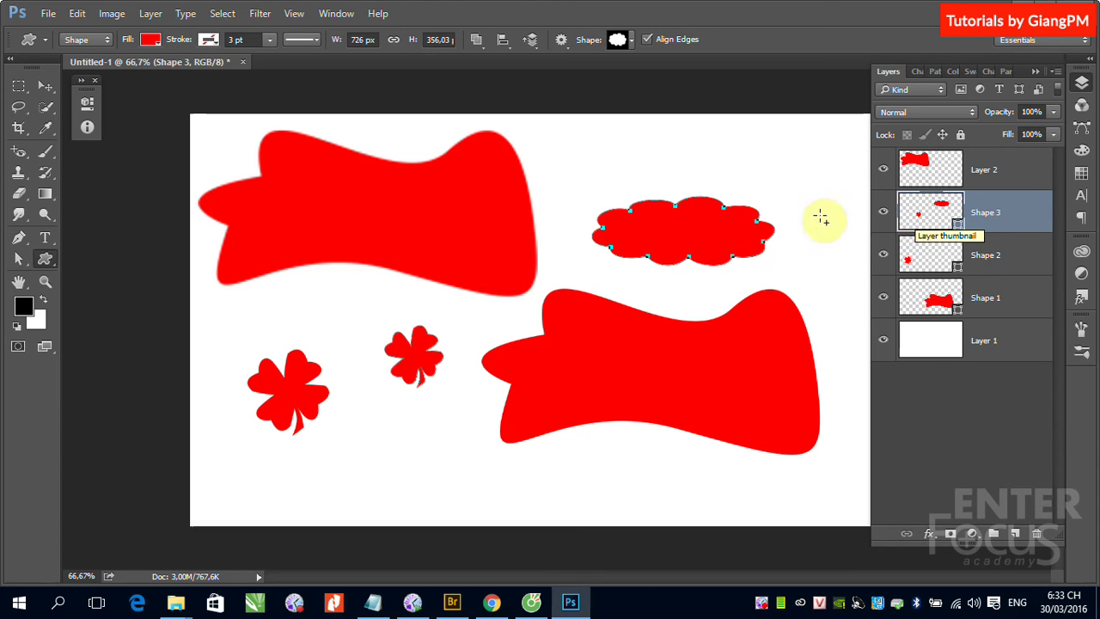
{"action": "left_click", "coordinate": [477, 40]}
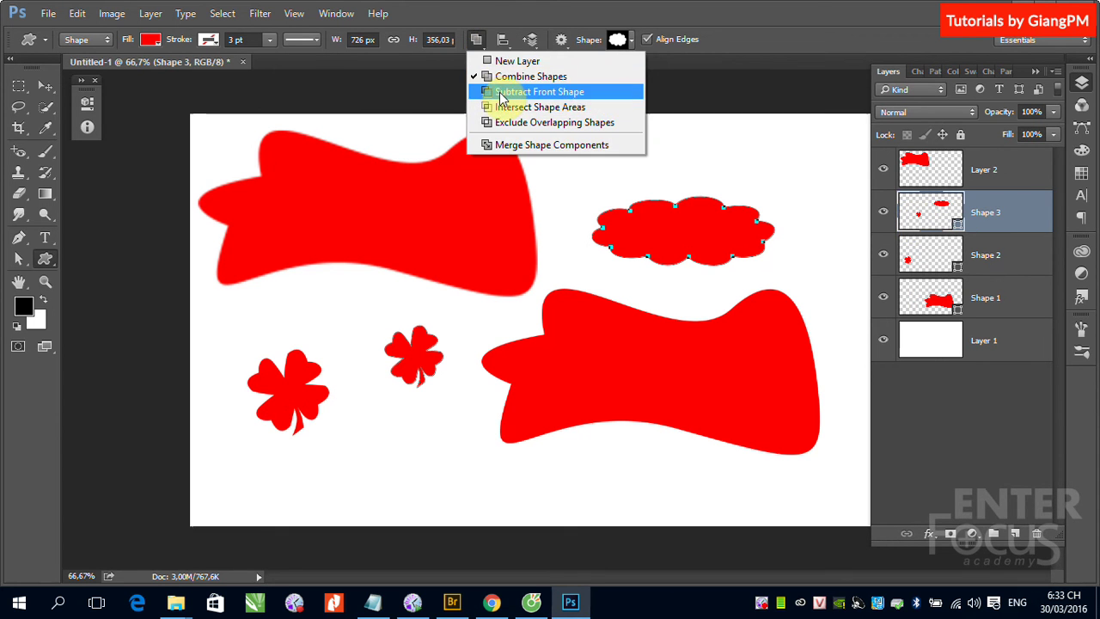
{"action": "left_click", "coordinate": [499, 91]}
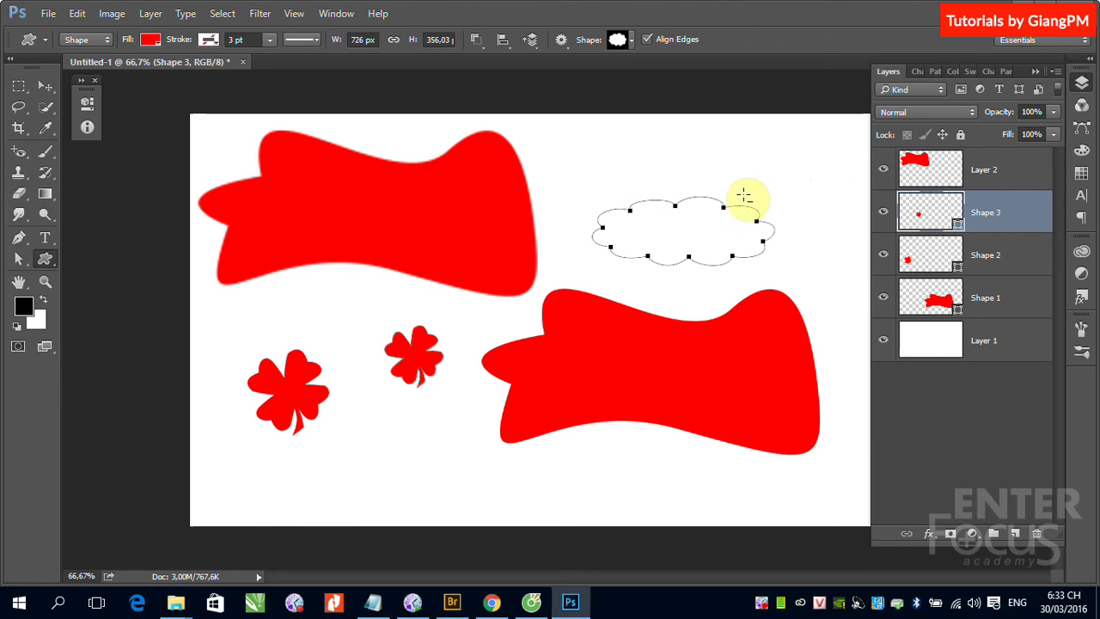
{"action": "key", "text": "ctrl+z"}
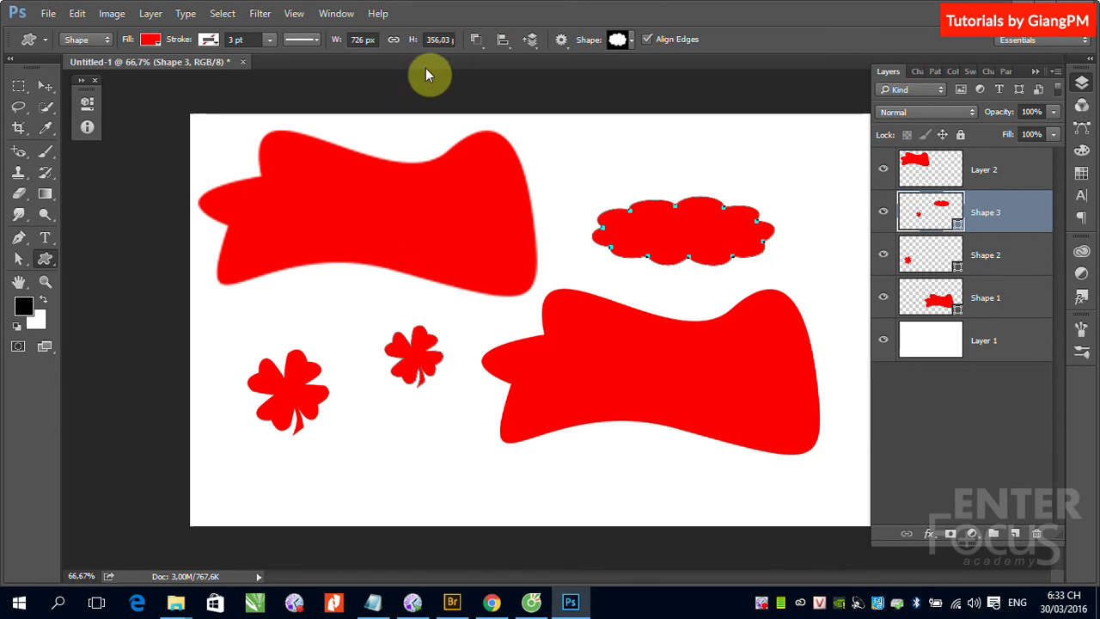
Step: Choose the Water Drop custom shape and set path operations to Subtract Front Shape
{"action": "left_click", "coordinate": [633, 40]}
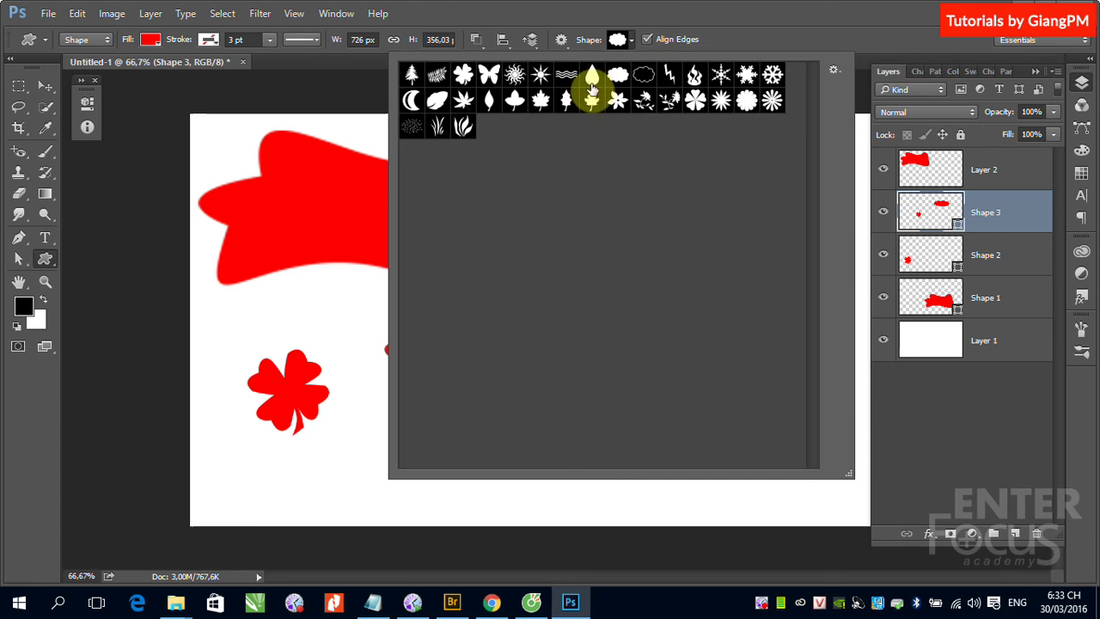
{"action": "left_click", "coordinate": [591, 76]}
{"action": "left_click", "coordinate": [480, 53]}
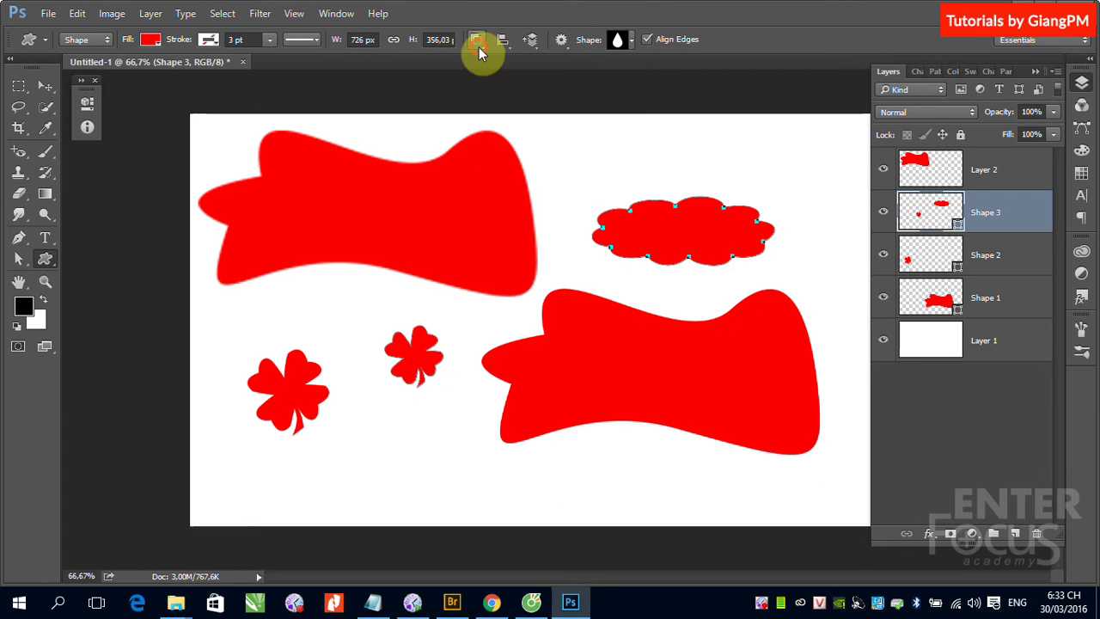
{"action": "left_click", "coordinate": [479, 44]}
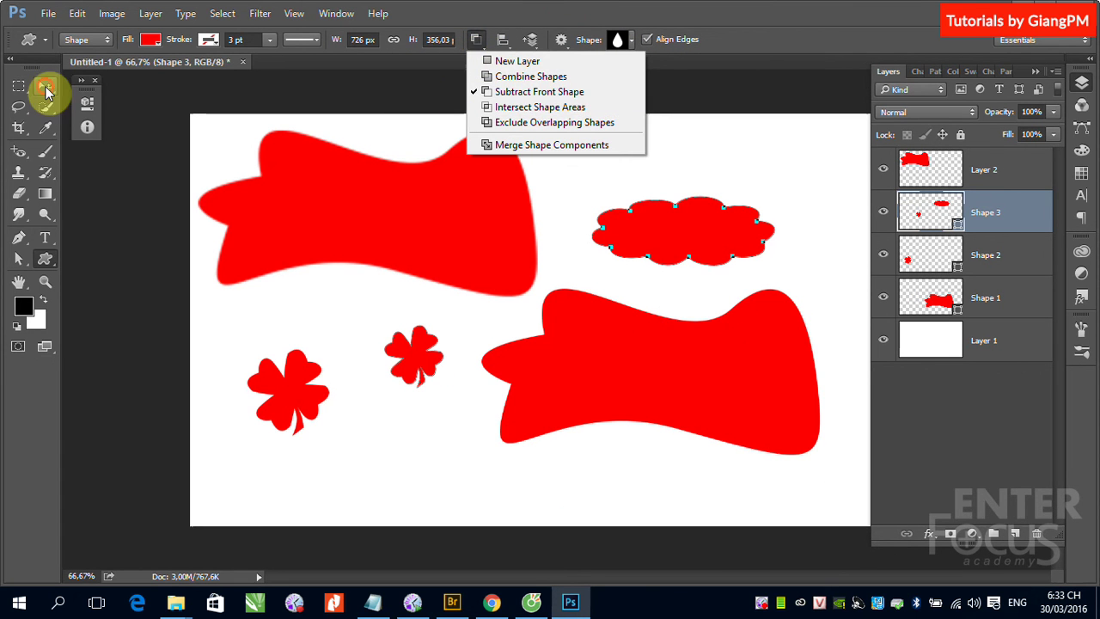
{"action": "left_click", "coordinate": [918, 422]}
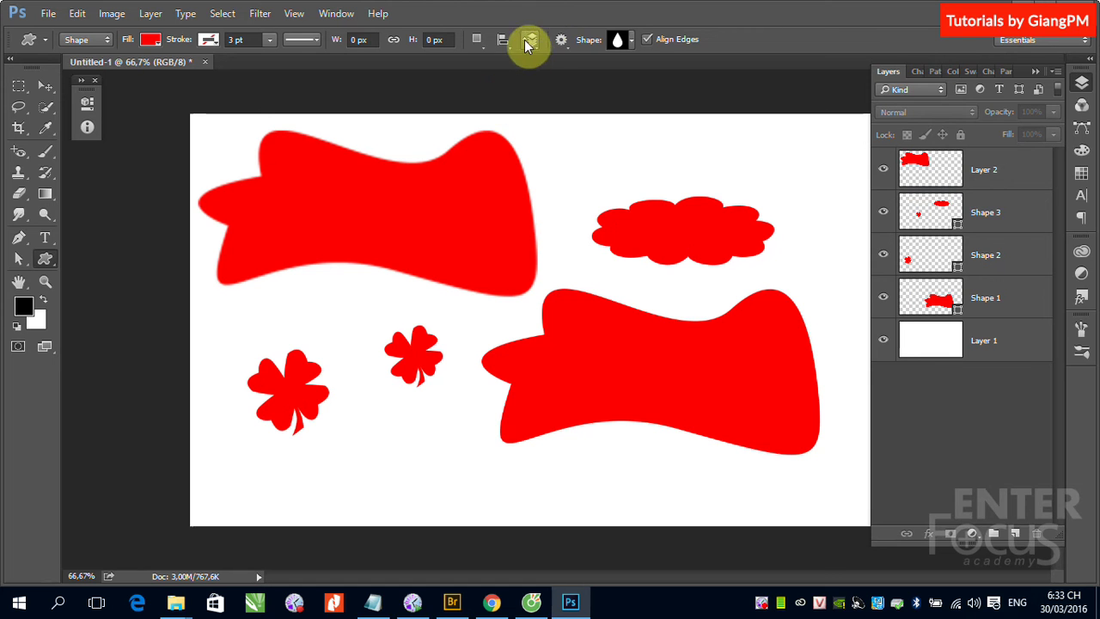
{"action": "left_click", "coordinate": [621, 42]}
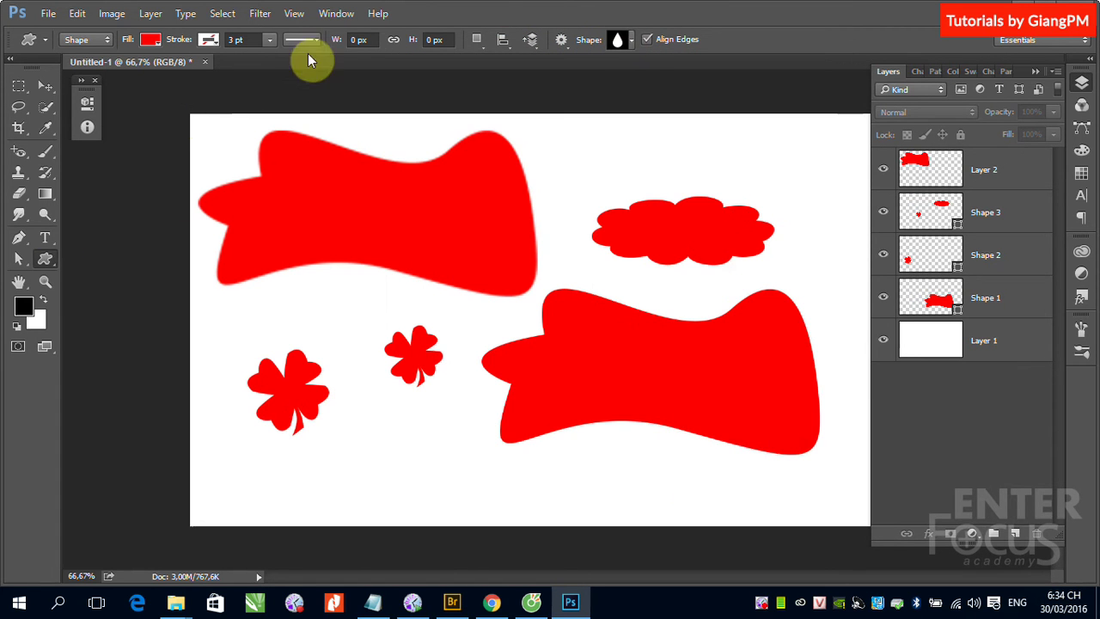
{"action": "left_click", "coordinate": [478, 39]}
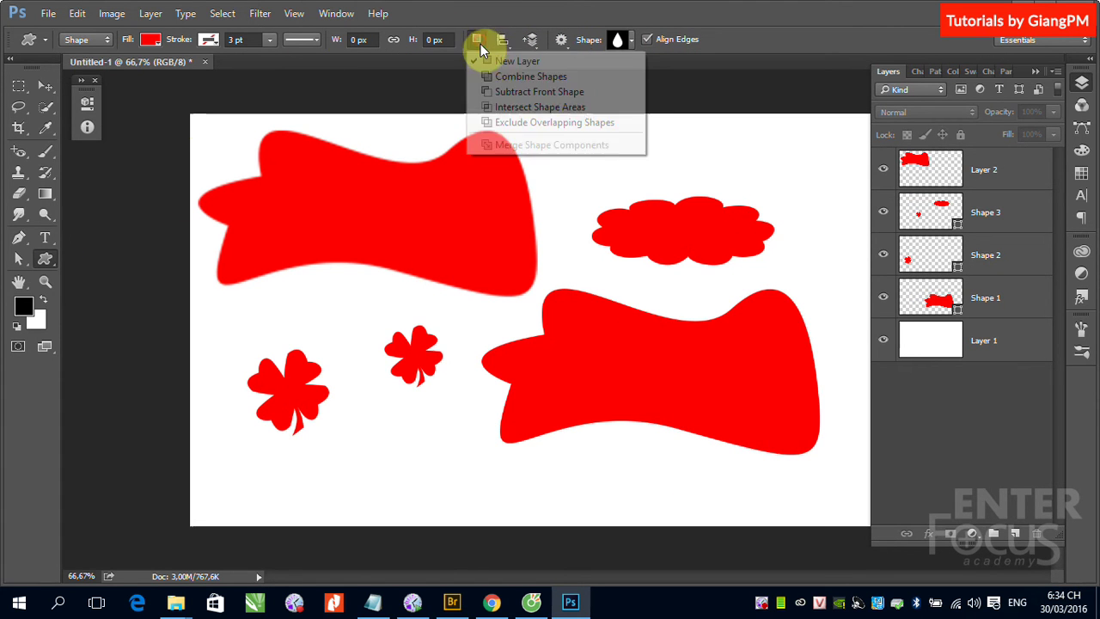
{"action": "left_click", "coordinate": [499, 92]}
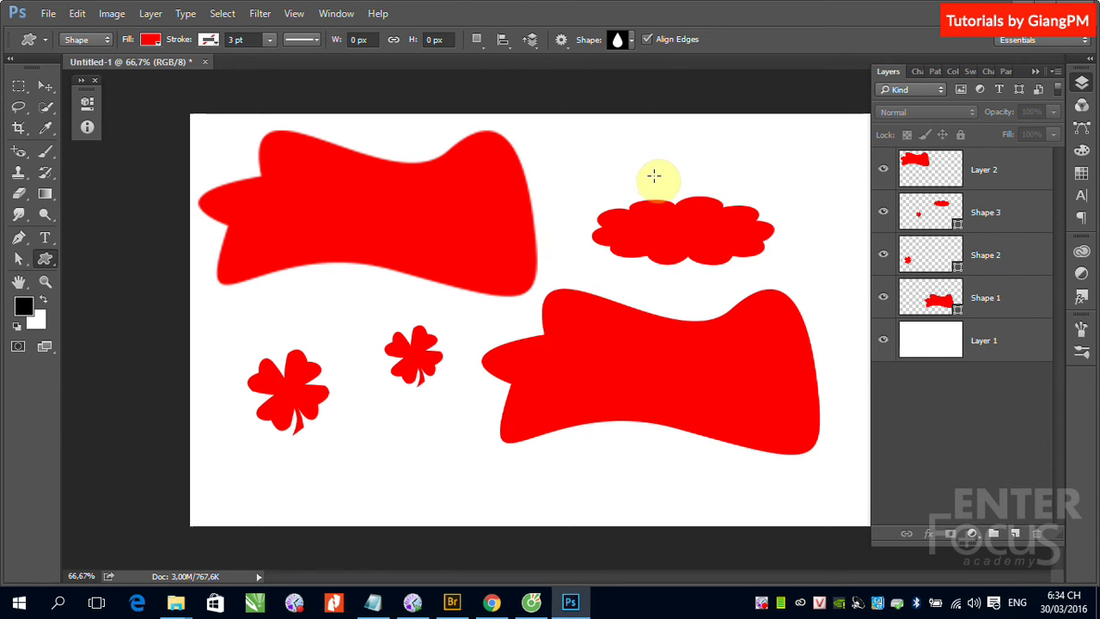
Step: Draw a red water drop with a smaller drop cut out, then hide Layer 2 and Shapes 1–3
{"action": "left_click_drag", "start_coordinate": [655, 177], "coordinate": [729, 287]}
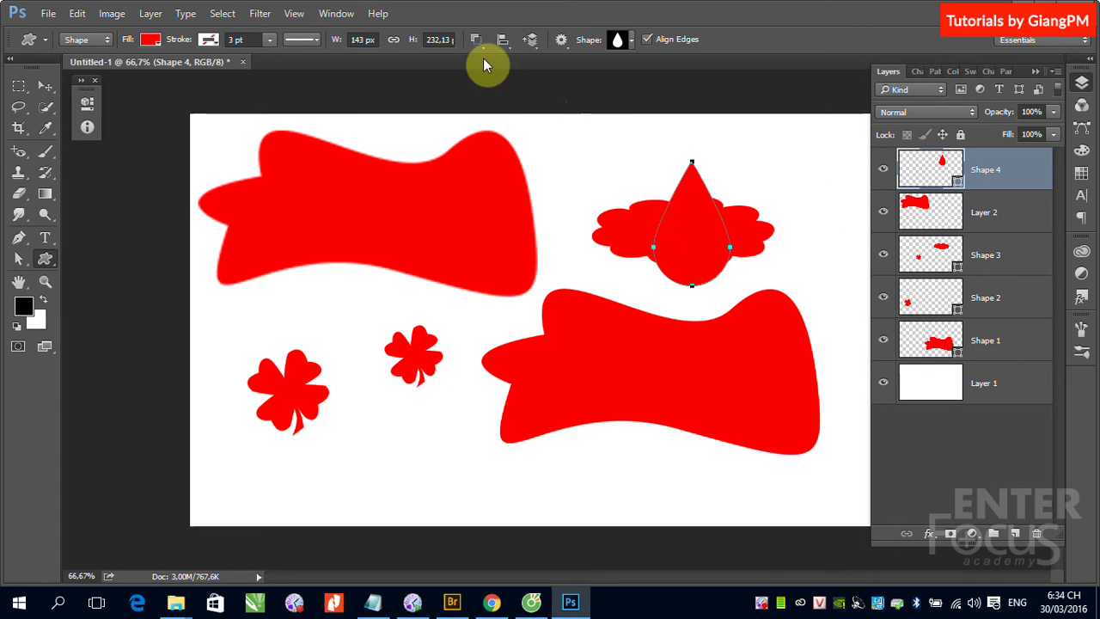
{"action": "left_click_drag", "start_coordinate": [653, 187], "coordinate": [658, 205]}
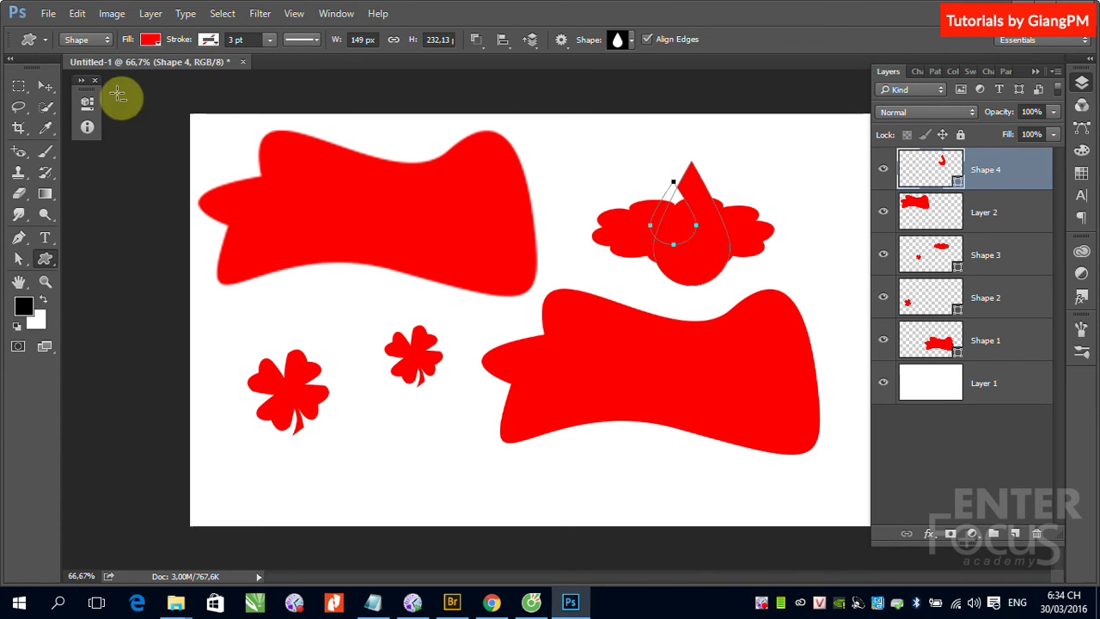
{"action": "left_click", "coordinate": [45, 86]}
{"action": "left_click", "coordinate": [883, 212]}
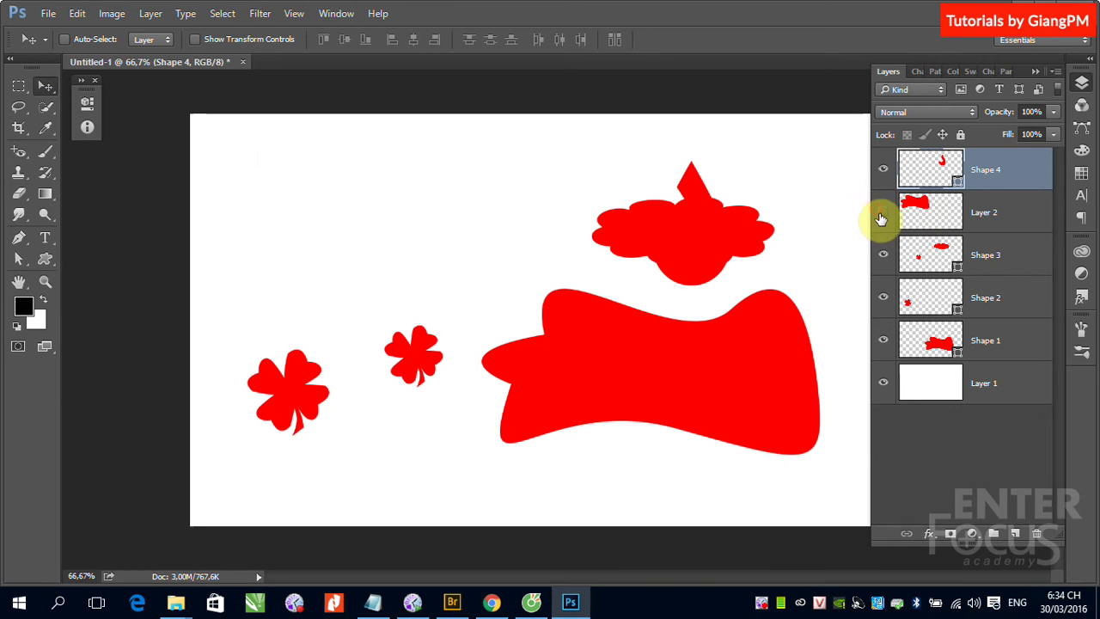
{"action": "left_click", "coordinate": [883, 255]}
{"action": "left_click", "coordinate": [884, 297]}
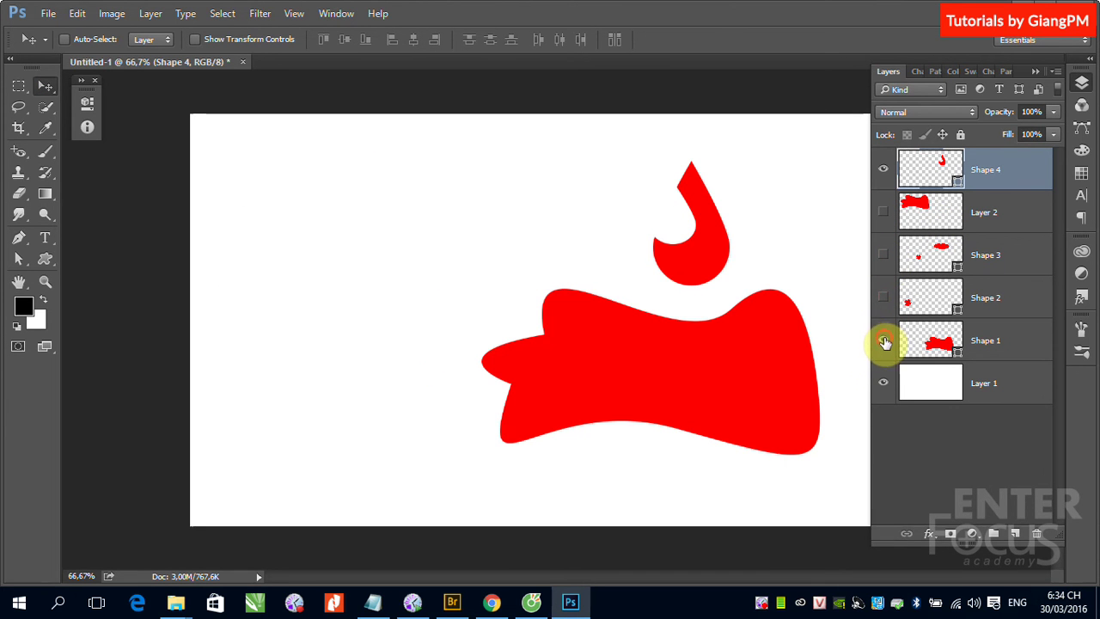
{"action": "left_click", "coordinate": [884, 341]}
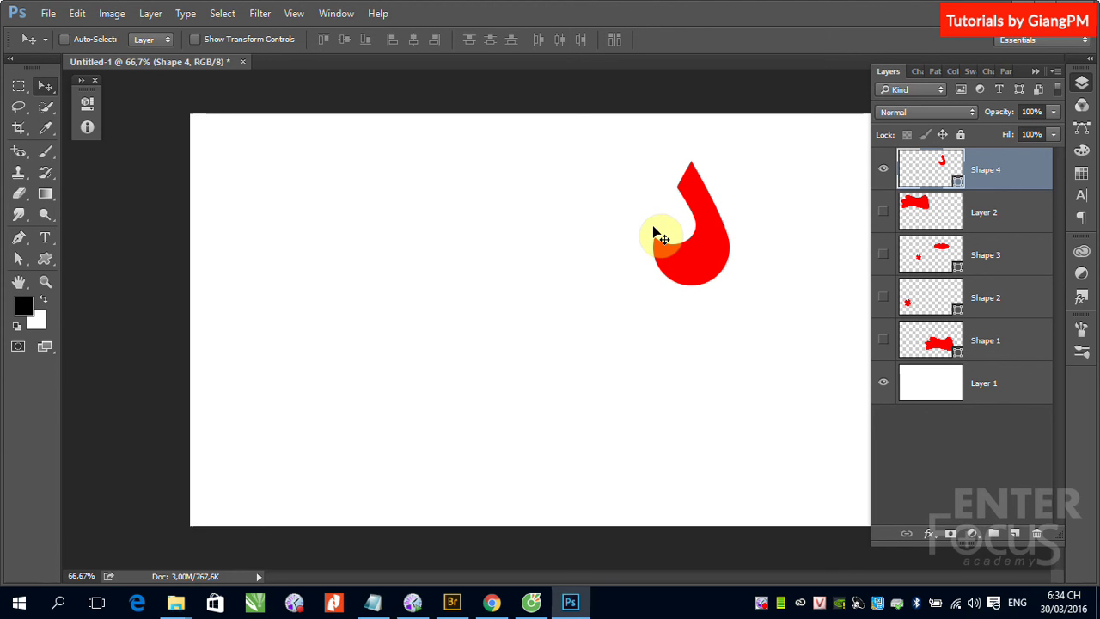
Step: Widen Shape 4's drop by pulling its right anchor point outward with Direct Selection
{"action": "right_click", "coordinate": [714, 238]}
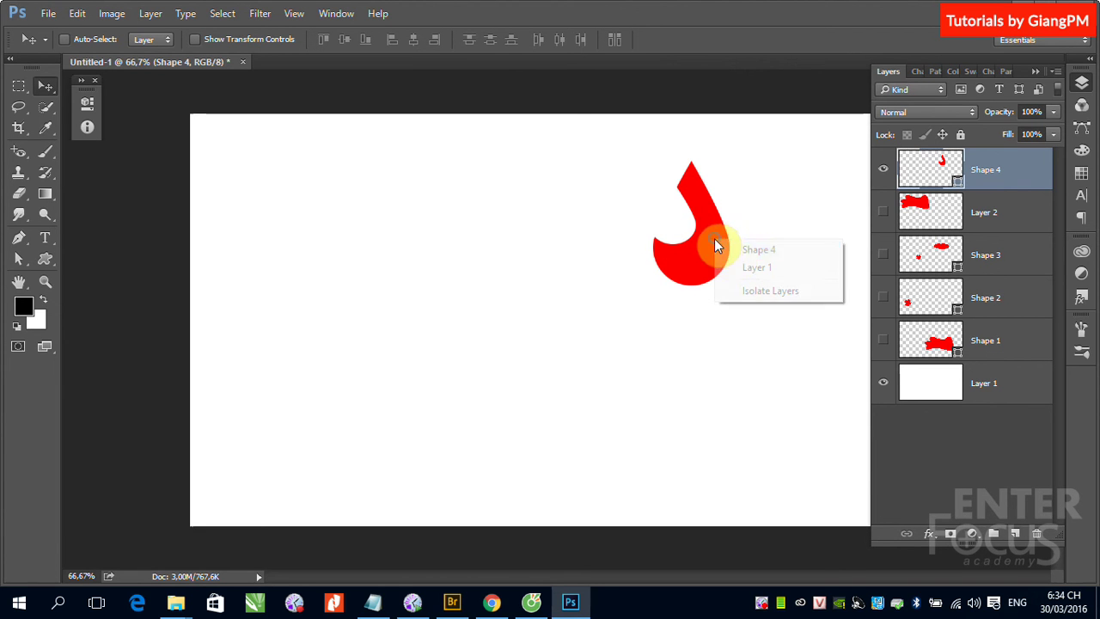
{"action": "left_click", "coordinate": [730, 249]}
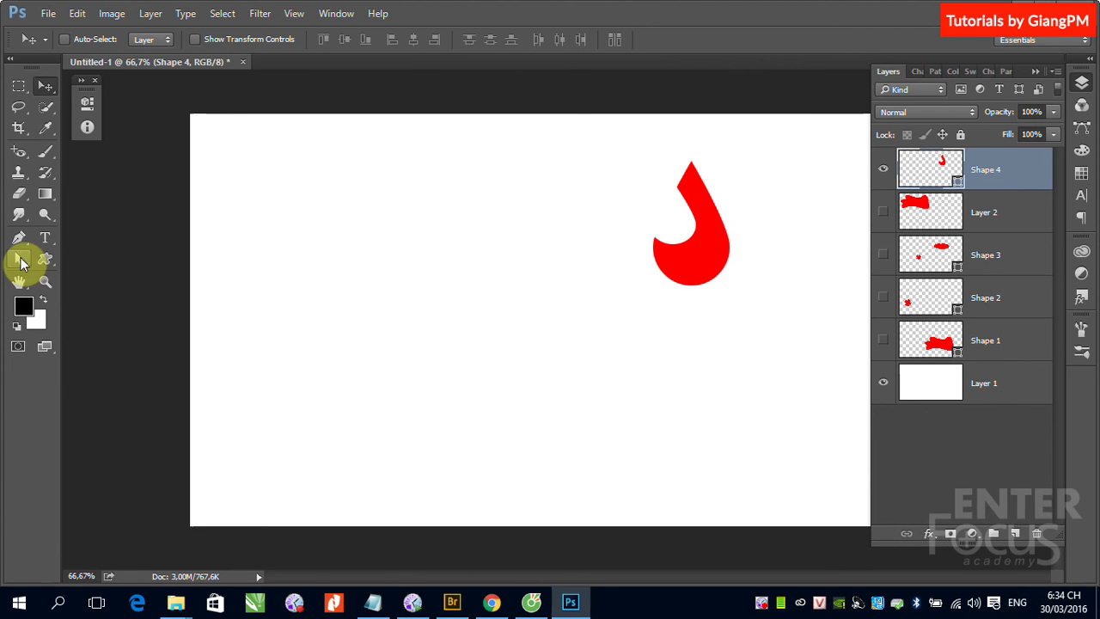
{"action": "left_click", "coordinate": [19, 258]}
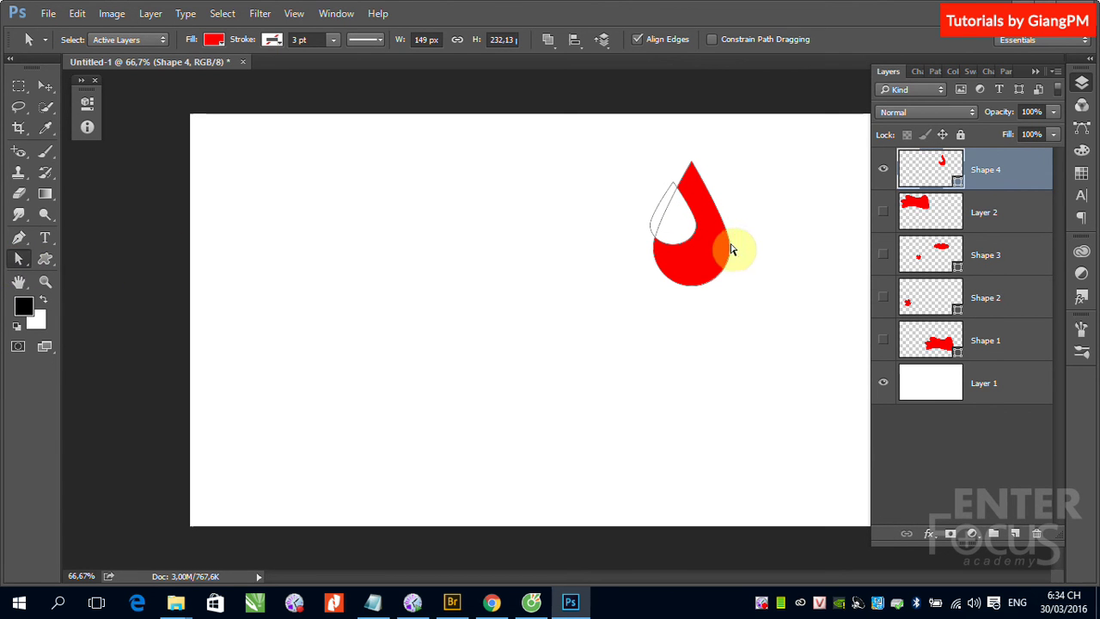
{"action": "left_click", "coordinate": [720, 217]}
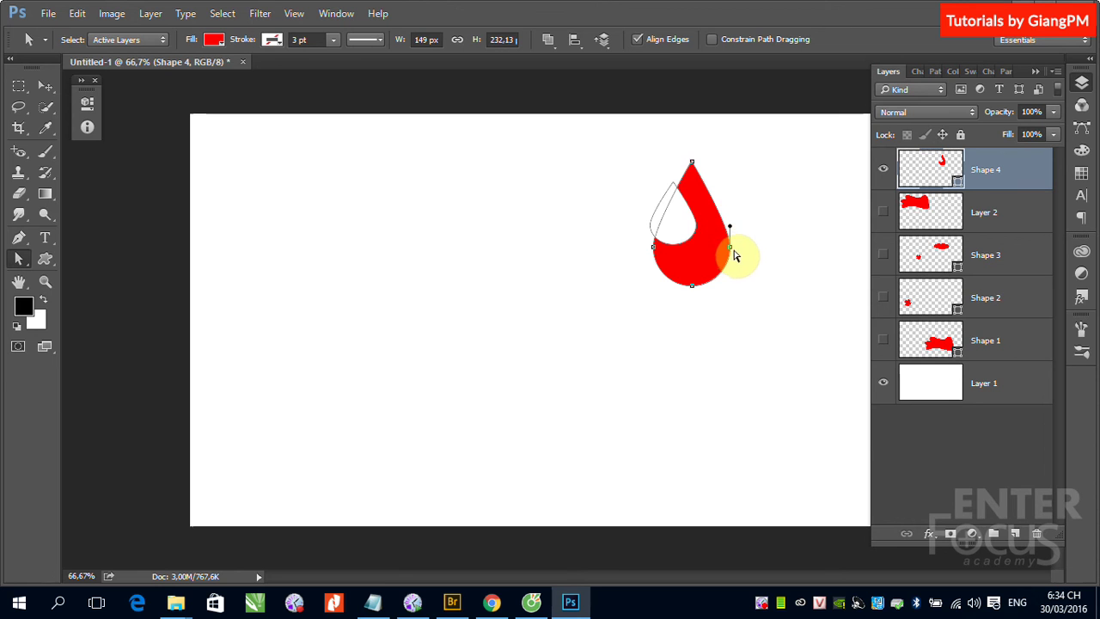
{"action": "left_click", "coordinate": [730, 248]}
{"action": "left_click_drag", "start_coordinate": [730, 249], "coordinate": [785, 249]}
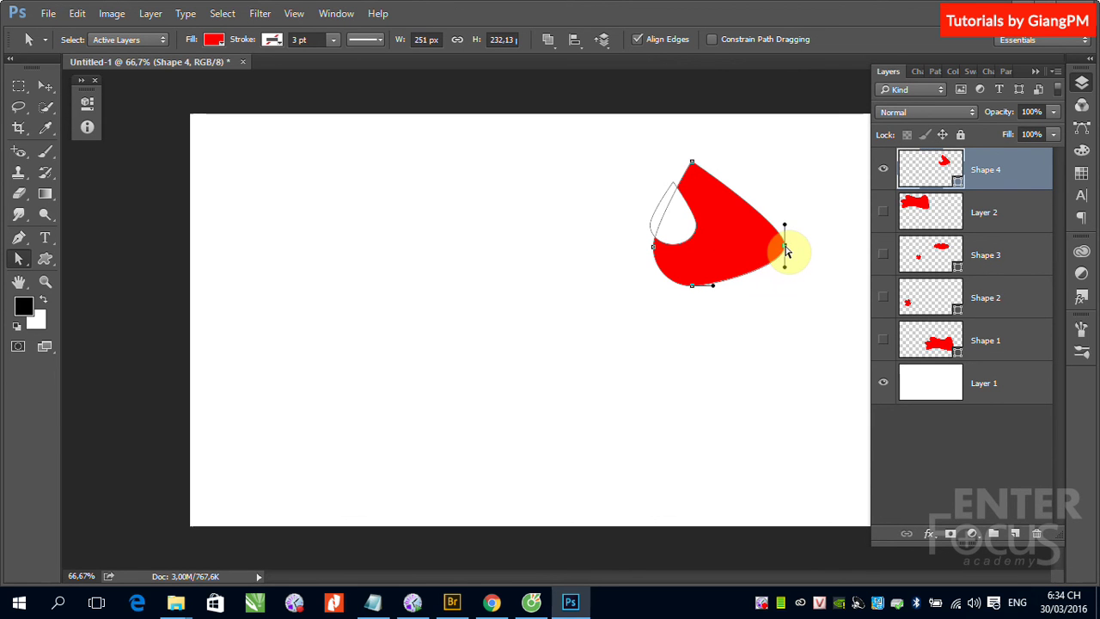
Step: Select the inner cutout path and its top, right, bottom and left anchors
{"action": "left_click", "coordinate": [656, 214]}
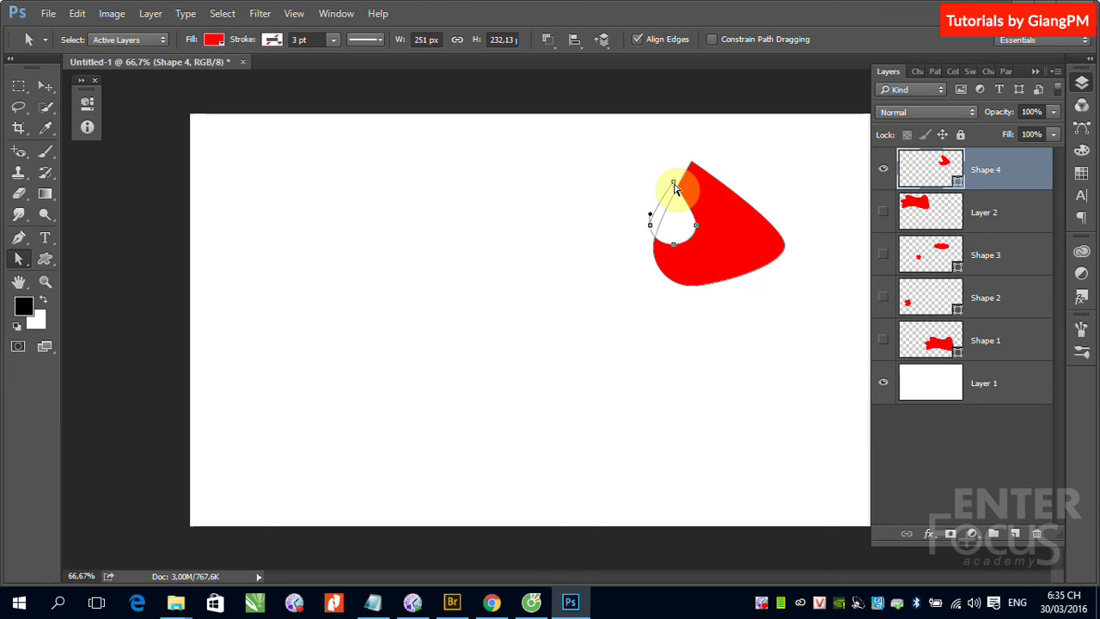
{"action": "left_click", "coordinate": [674, 183]}
{"action": "left_click", "coordinate": [697, 225]}
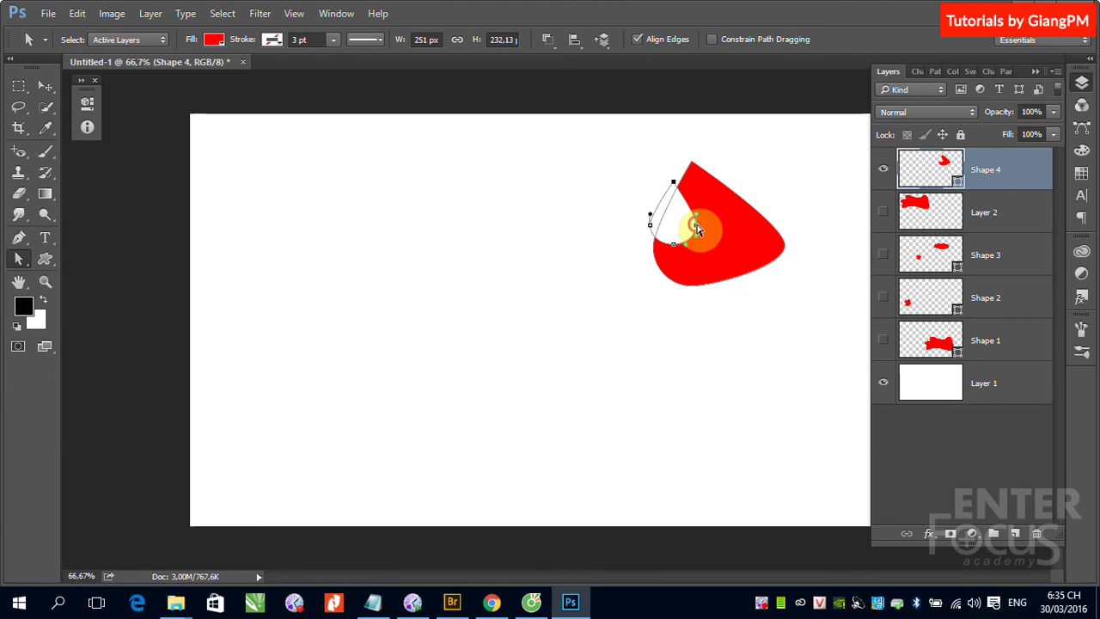
{"action": "left_click", "coordinate": [674, 247]}
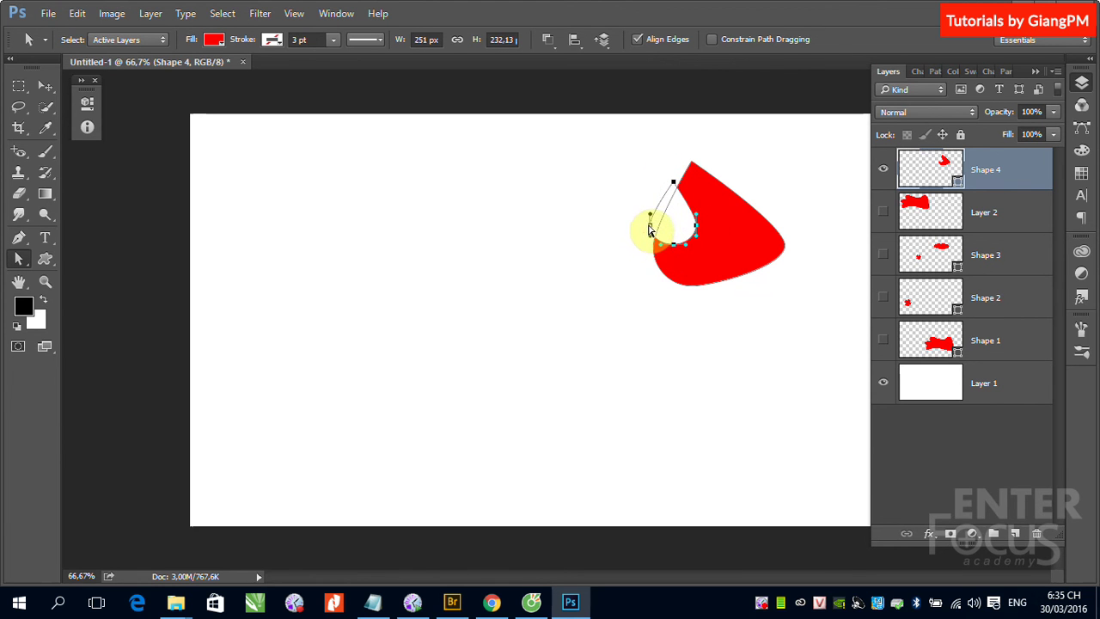
{"action": "left_click", "coordinate": [650, 226]}
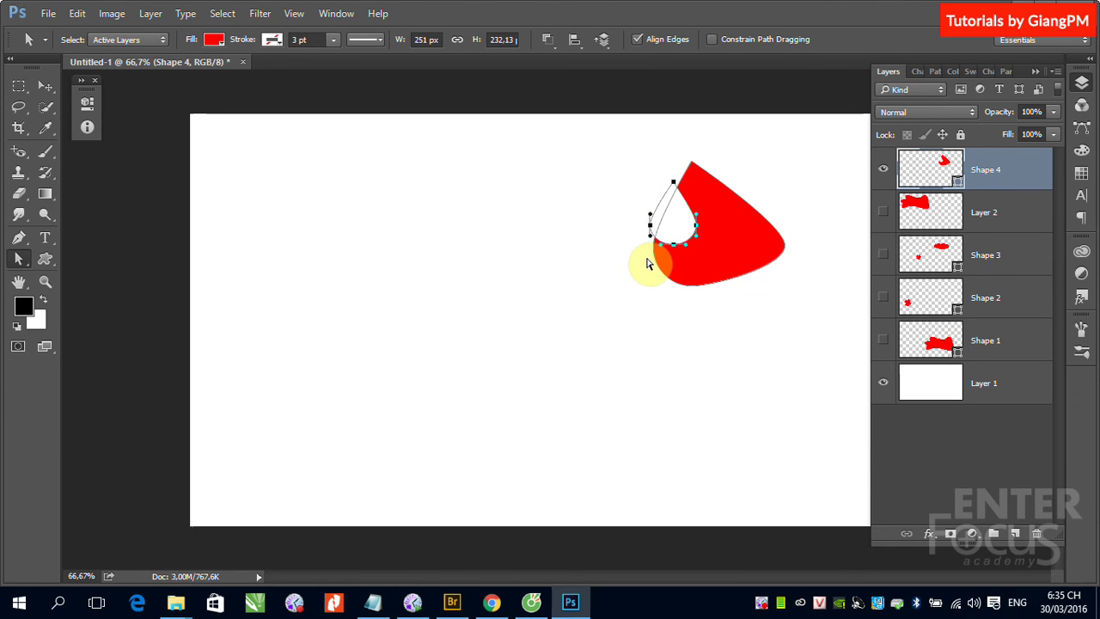
Step: Delete the inner cutout subpath, leaving Shape 4 a solid red rounded drop
{"action": "key", "text": "Delete"}
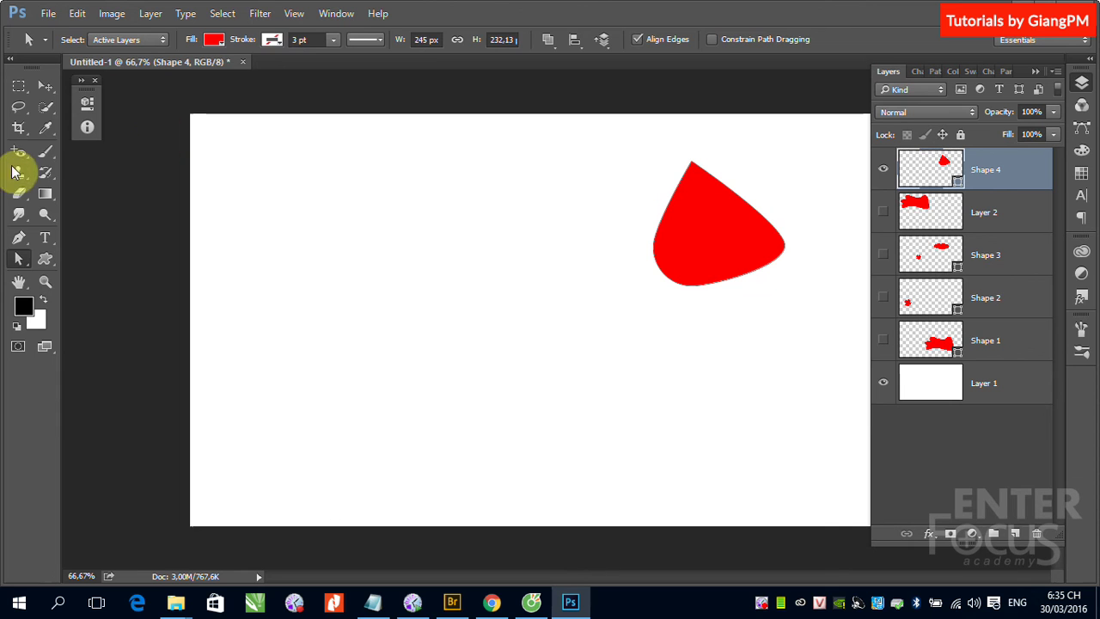
{"action": "left_click", "coordinate": [46, 152]}
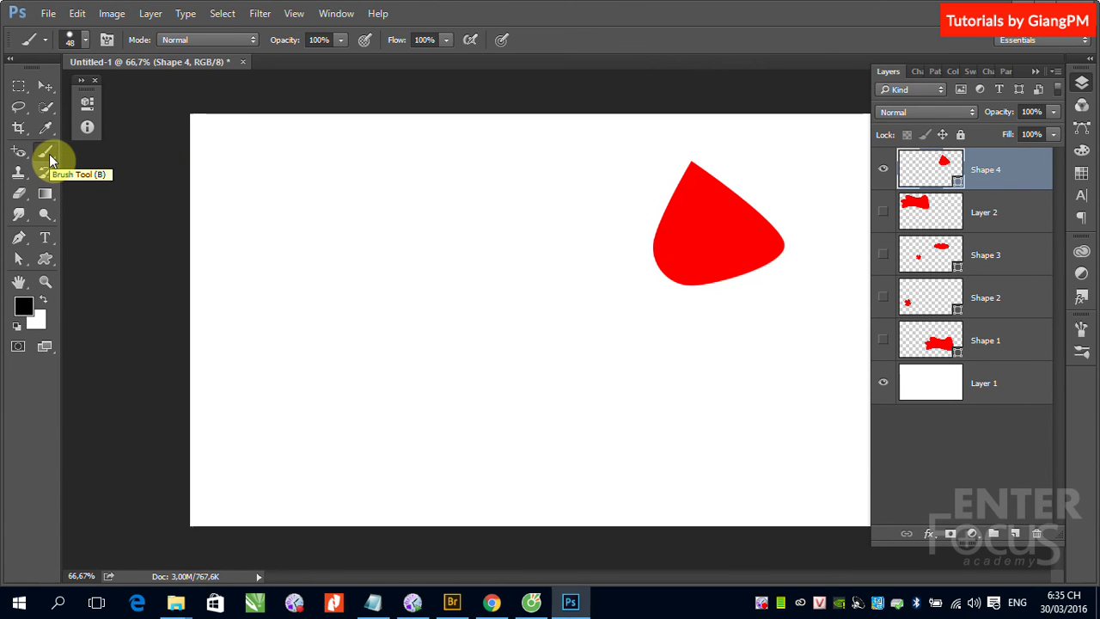
{"action": "left_click_drag", "start_coordinate": [741, 237], "coordinate": [725, 224]}
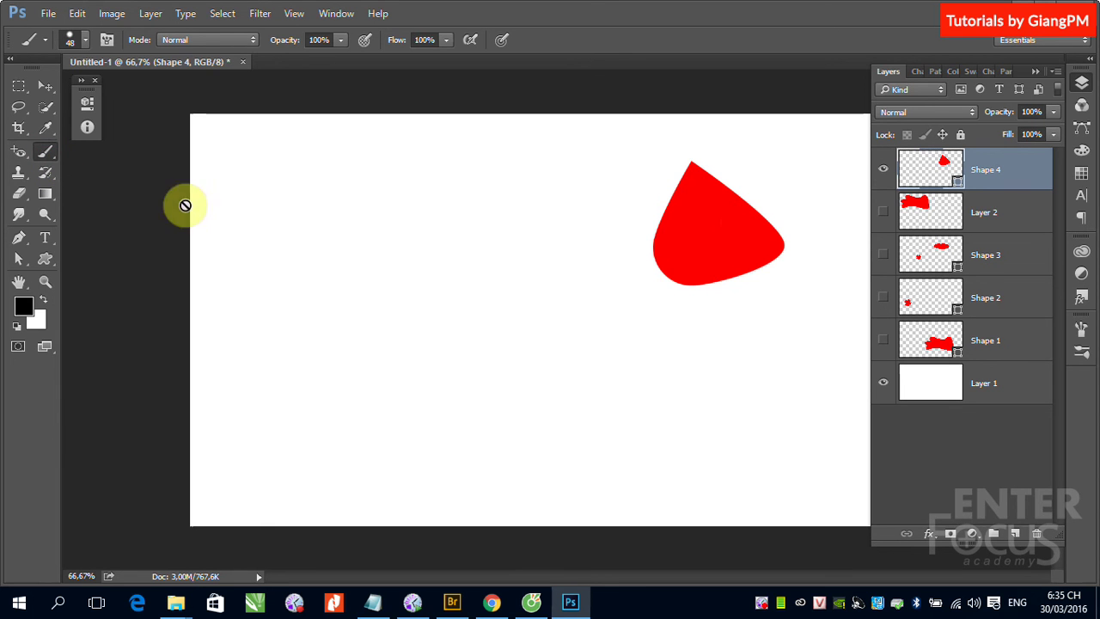
{"action": "left_click", "coordinate": [19, 193]}
{"action": "left_click_drag", "start_coordinate": [705, 214], "coordinate": [712, 212]}
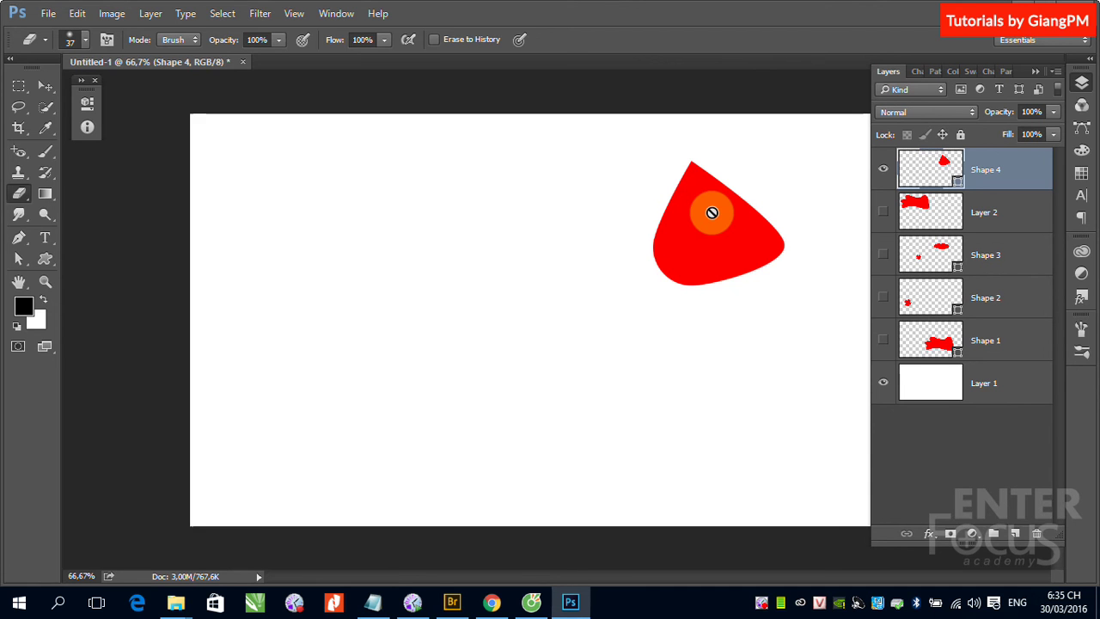
{"action": "left_click_drag", "start_coordinate": [712, 212], "coordinate": [708, 218]}
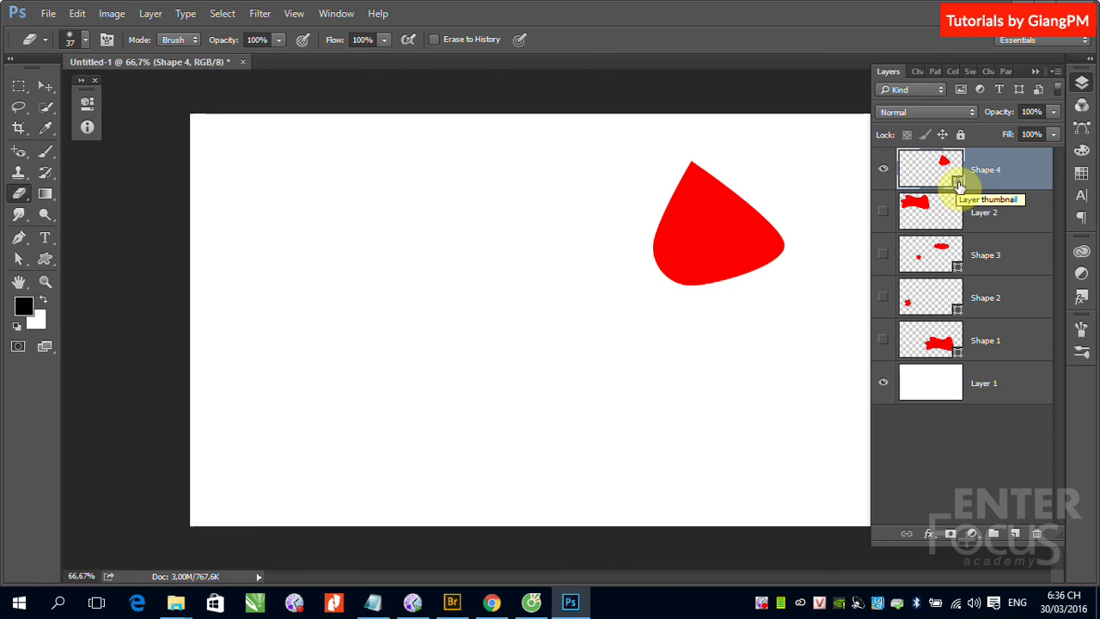
Step: Set Shape 4's fill colour to blue 0006ff in the Color Picker
{"action": "double_click", "coordinate": [957, 180]}
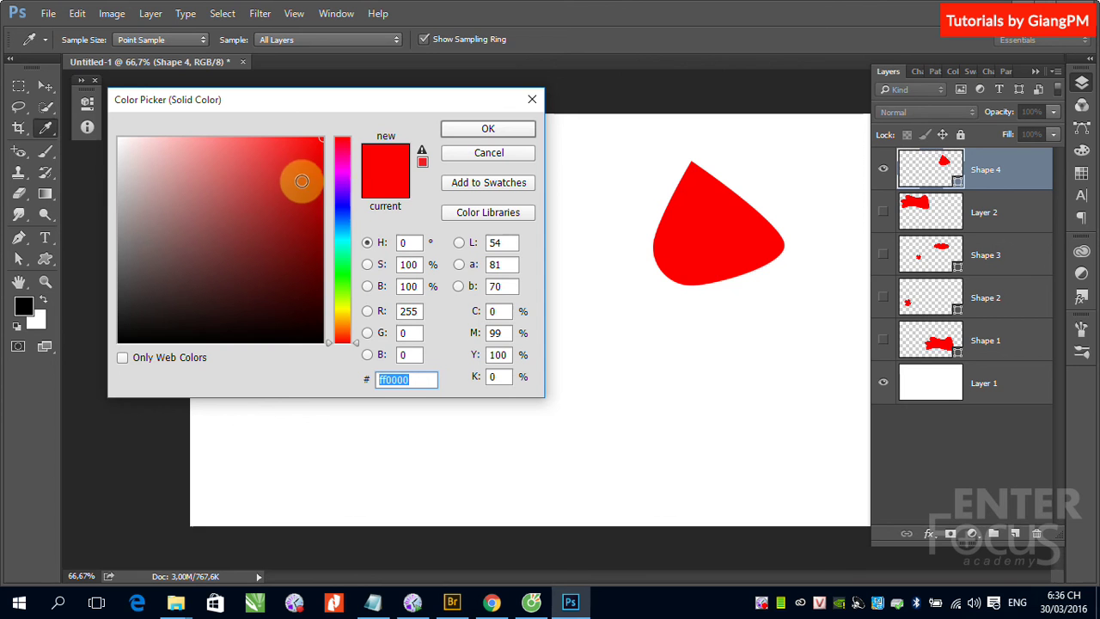
{"action": "left_click", "coordinate": [344, 207]}
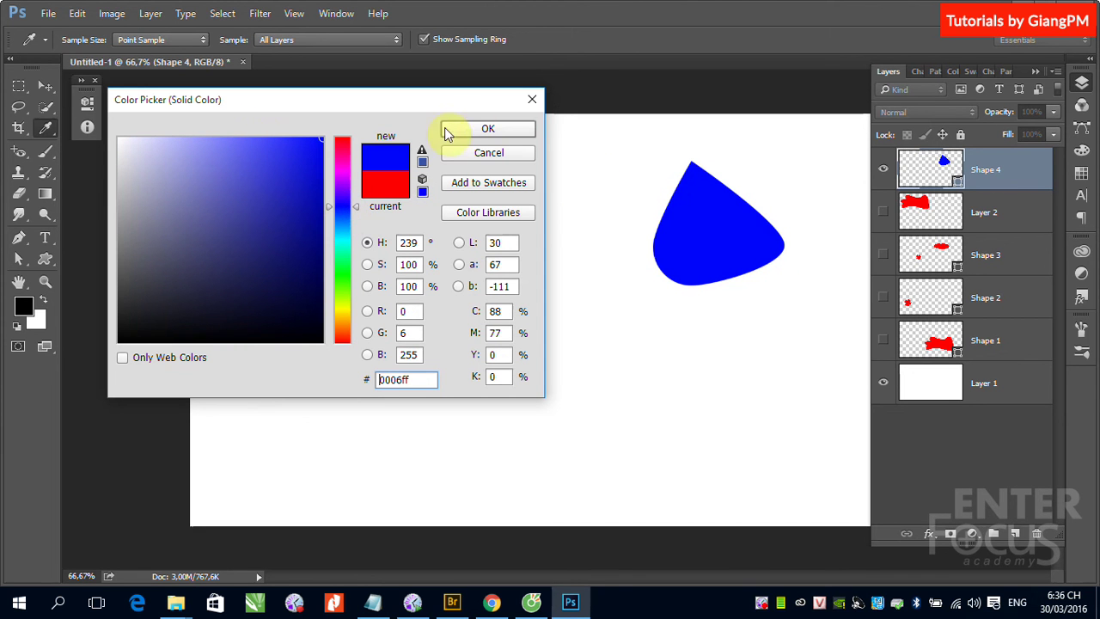
{"action": "left_click", "coordinate": [503, 130]}
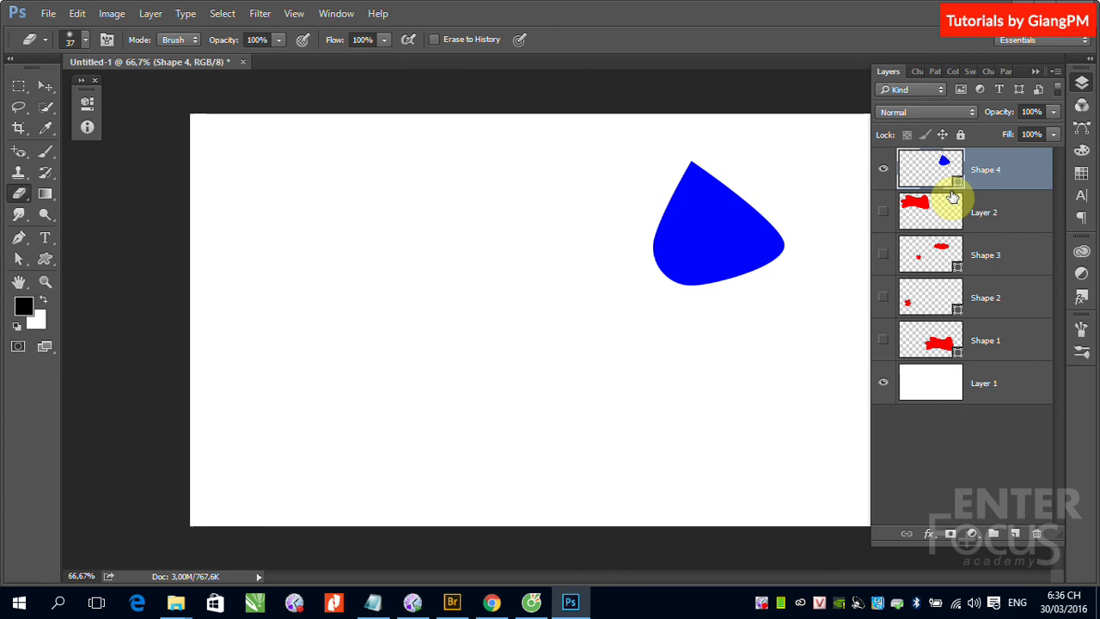
Step: Rasterize the Shape 4 drop layer and paint a thick black brush stroke across it
{"action": "right_click", "coordinate": [1023, 165]}
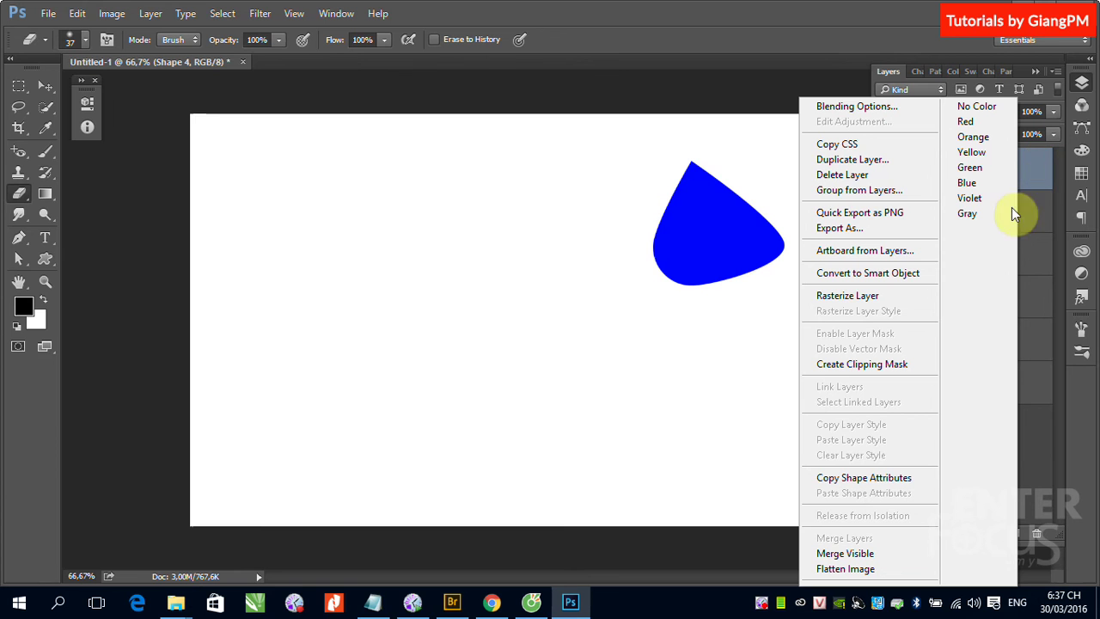
{"action": "left_click", "coordinate": [873, 297]}
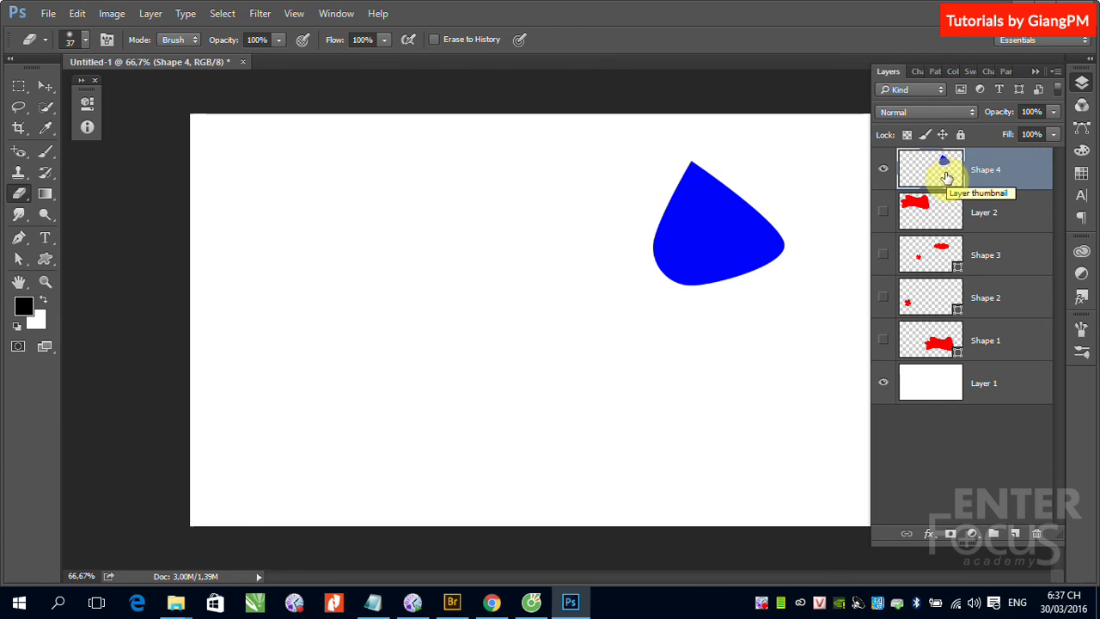
{"action": "left_click", "coordinate": [47, 152]}
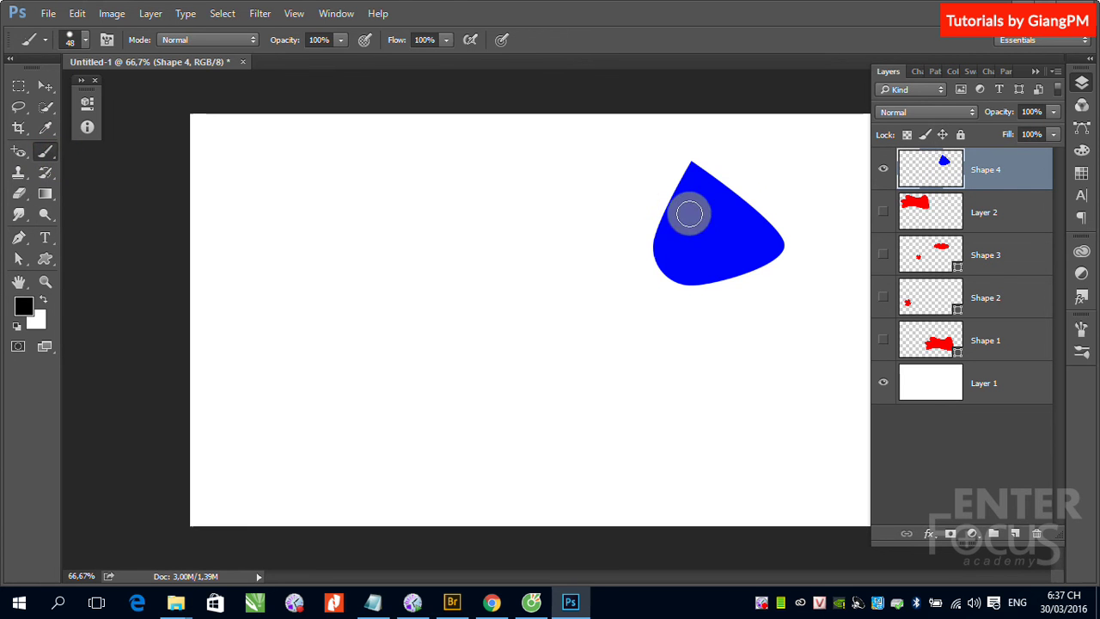
{"action": "mouse_move", "coordinate": [729, 198]}
{"action": "left_mouse_down"}
{"action": "mouse_move", "coordinate": [646, 254]}
{"action": "mouse_move", "coordinate": [778, 278]}
{"action": "left_mouse_up"}
Step: Erase two white streaks through the blue drop and show Layer 2's red shape again
{"action": "left_click", "coordinate": [19, 191]}
{"action": "left_click", "coordinate": [672, 196]}
{"action": "left_click_drag", "start_coordinate": [717, 226], "coordinate": [819, 321]}
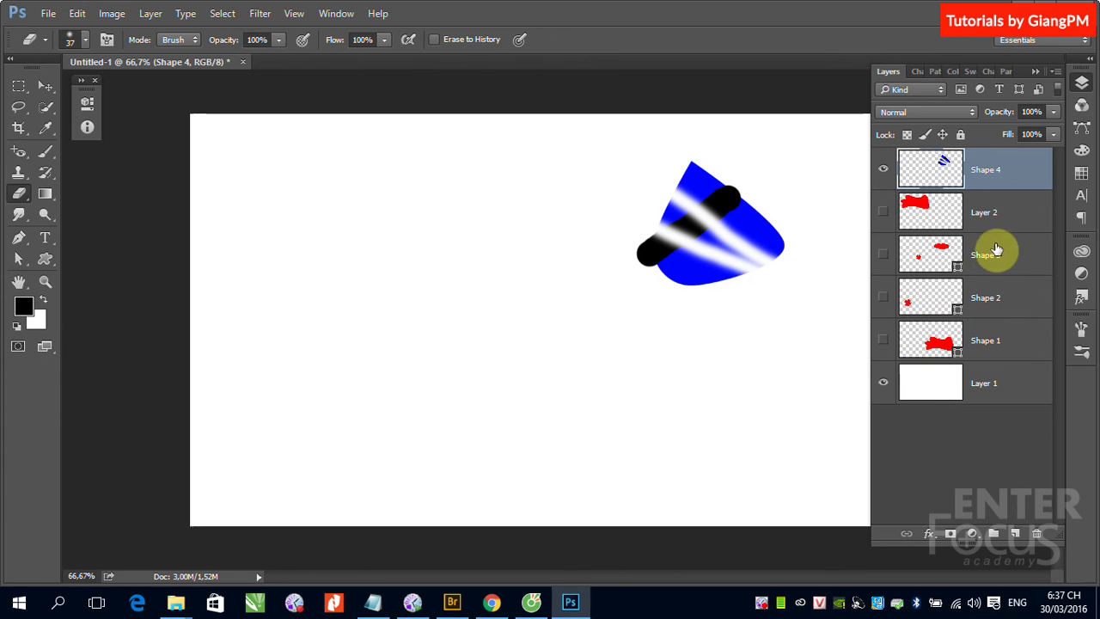
{"action": "left_click", "coordinate": [884, 212]}
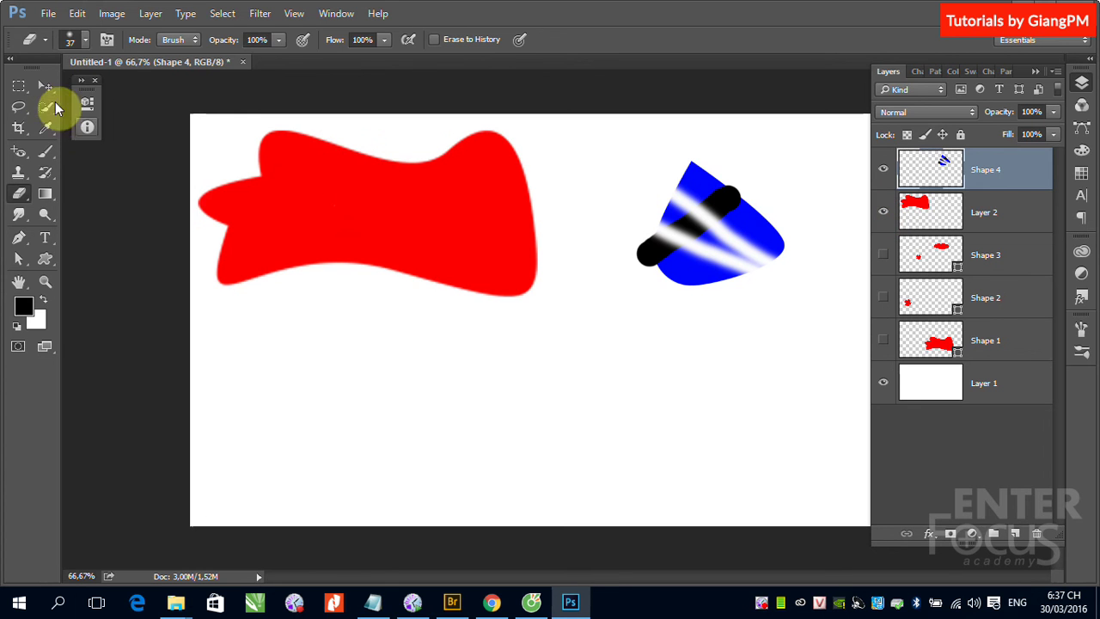
Step: Select Layer 2 from the canvas and drag its red shape down and right
{"action": "left_click", "coordinate": [46, 86]}
{"action": "right_click", "coordinate": [367, 216]}
{"action": "left_click", "coordinate": [404, 216]}
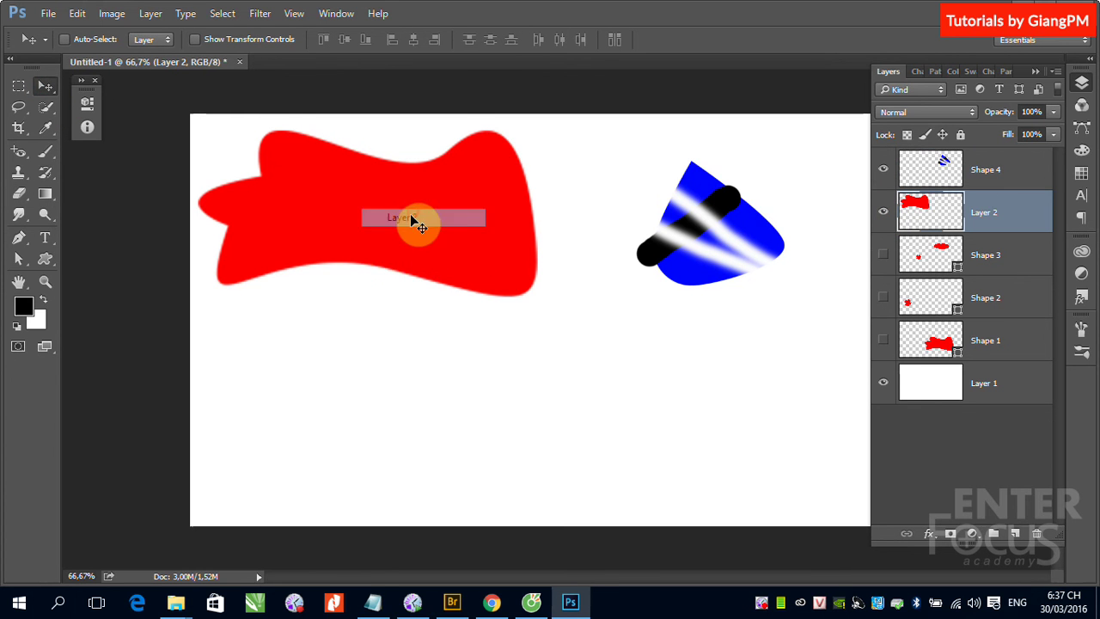
{"action": "left_click_drag", "start_coordinate": [412, 217], "coordinate": [462, 307]}
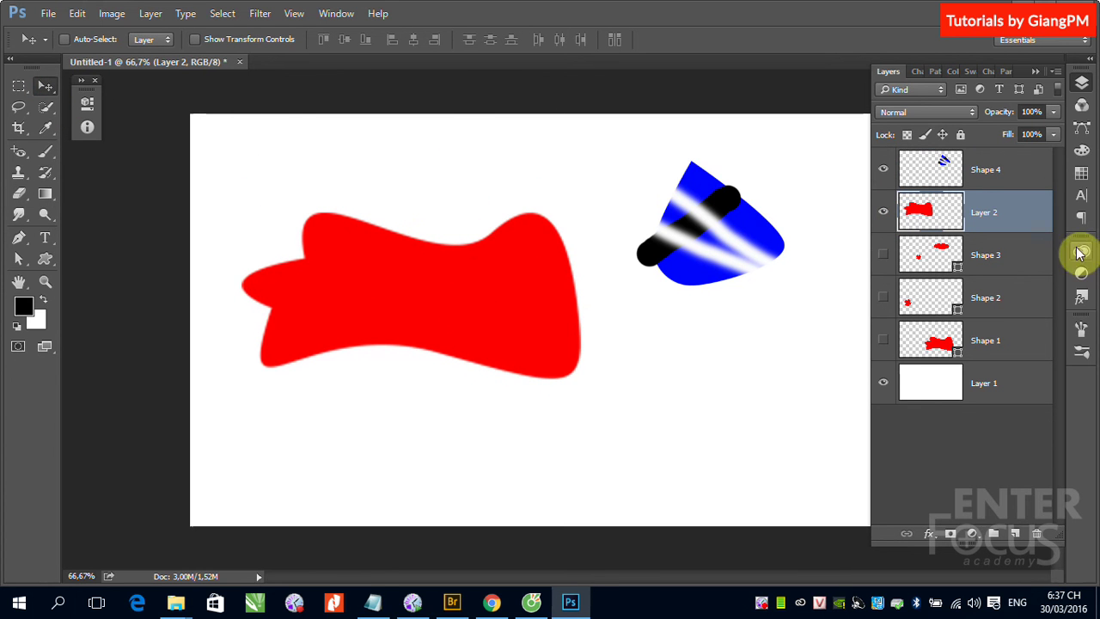
Step: Open Layer 2's layer options menu twice and dismiss it without changes
{"action": "right_click", "coordinate": [1019, 218]}
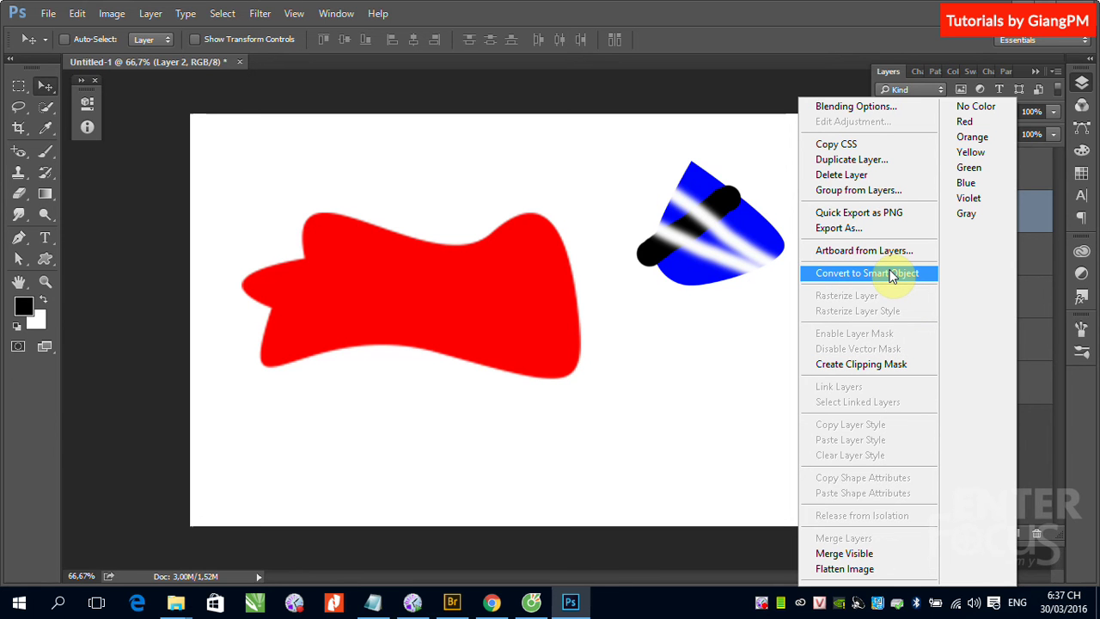
{"action": "left_click", "coordinate": [1041, 222]}
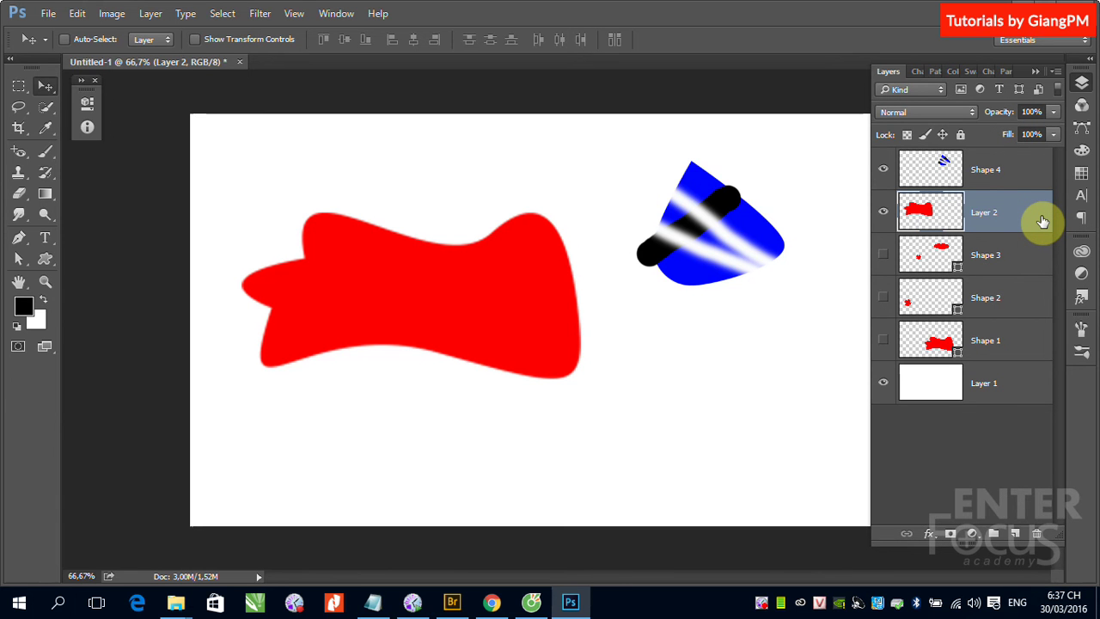
{"action": "left_click", "coordinate": [364, 263]}
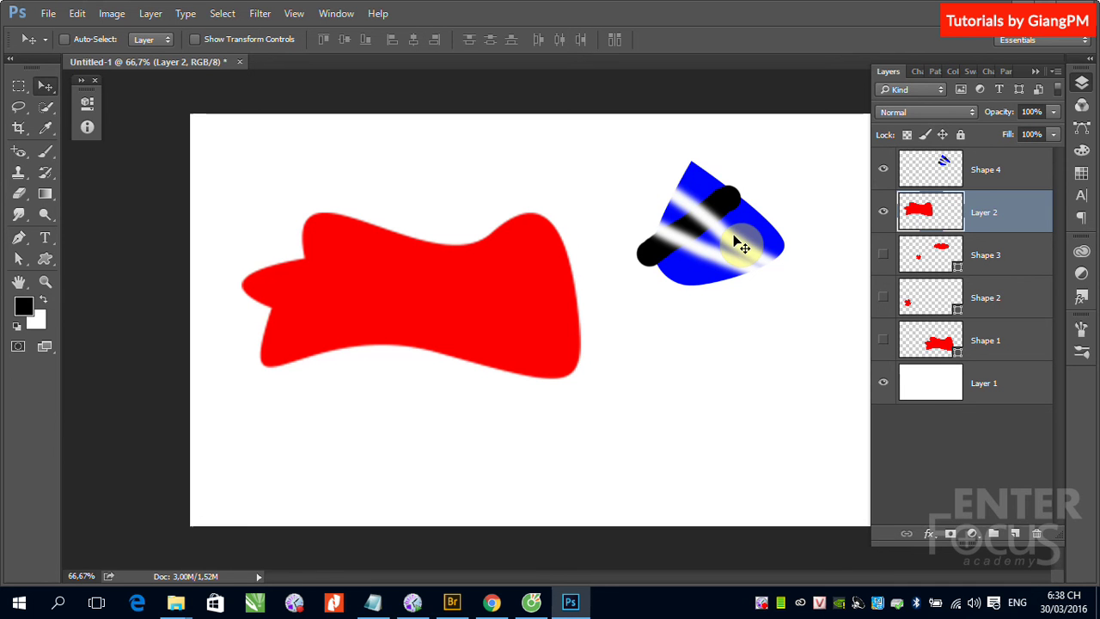
{"action": "right_click", "coordinate": [1036, 215]}
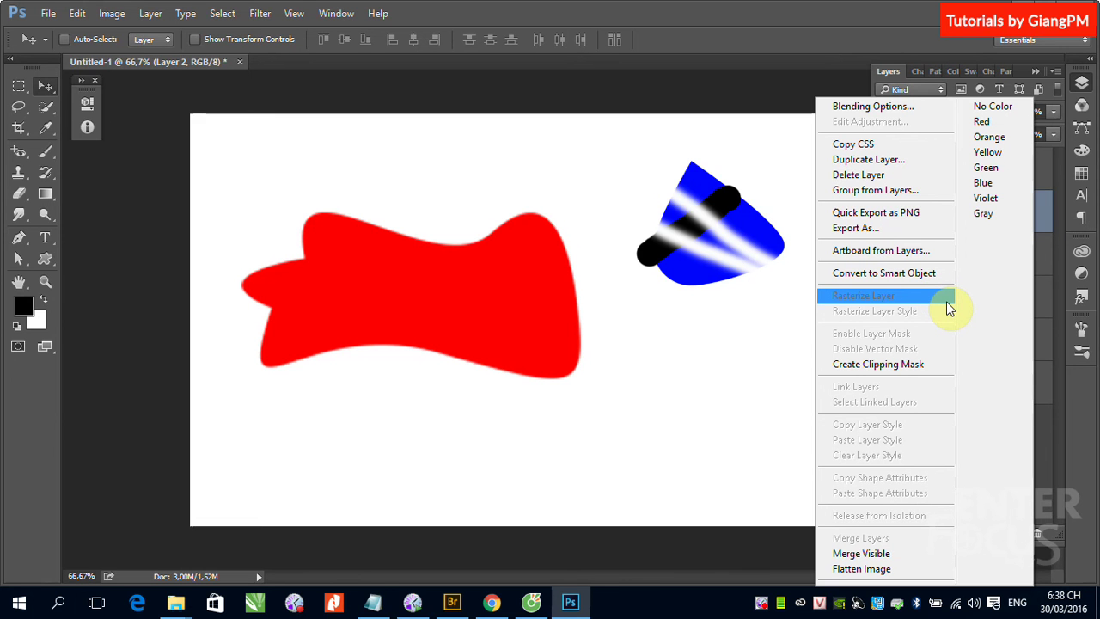
{"action": "left_click", "coordinate": [662, 368]}
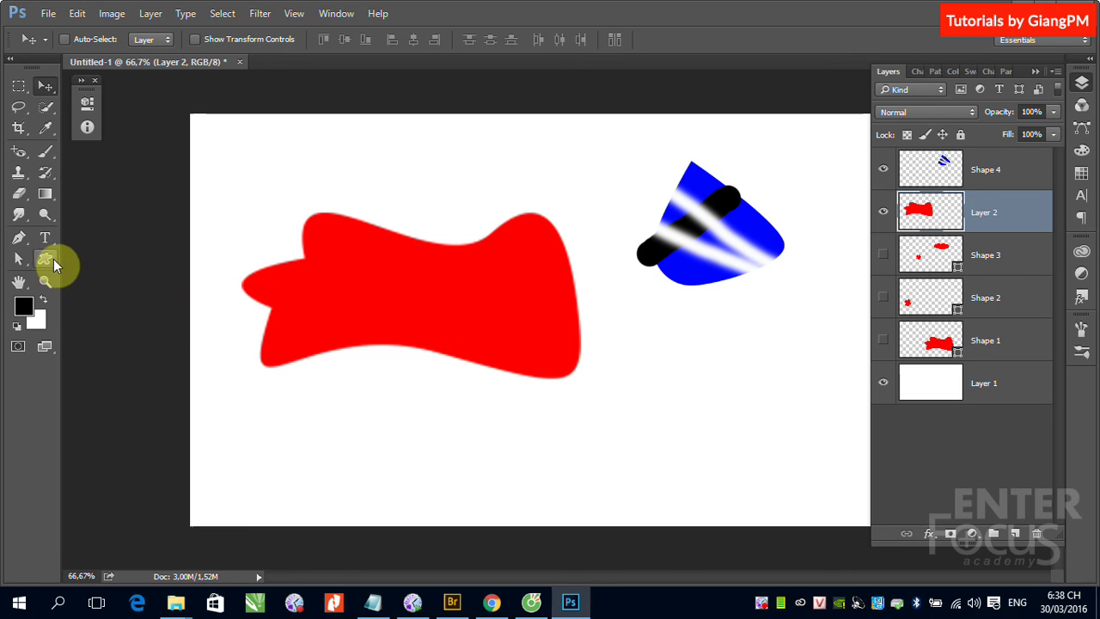
Step: Make the Shape 3 layer visible to restore its red cloud and small clover
{"action": "left_click", "coordinate": [46, 259]}
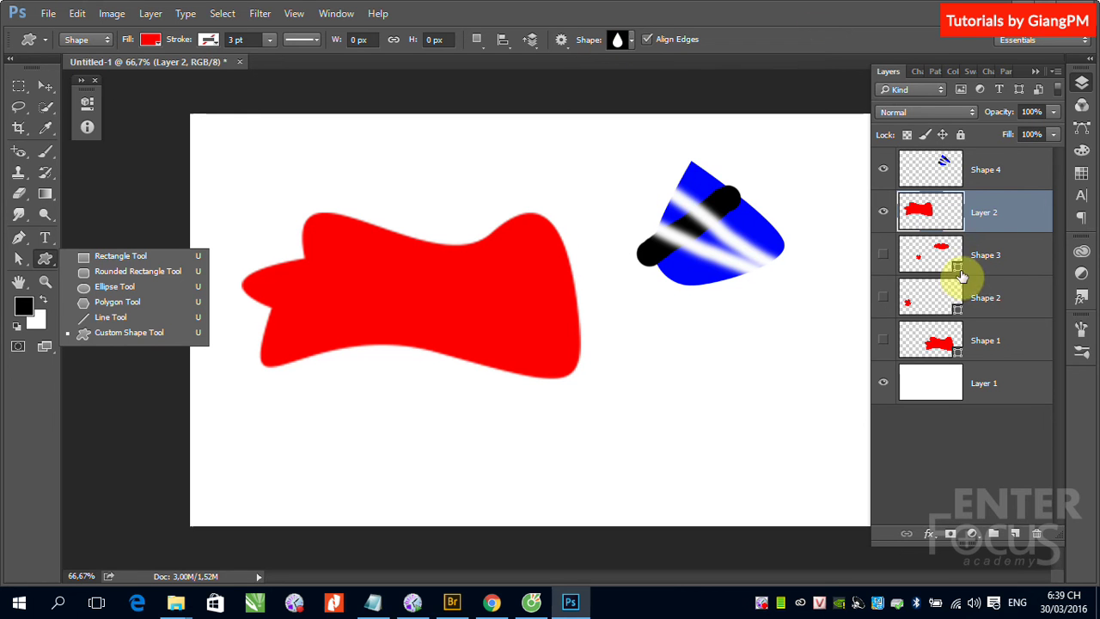
{"action": "left_click", "coordinate": [883, 256]}
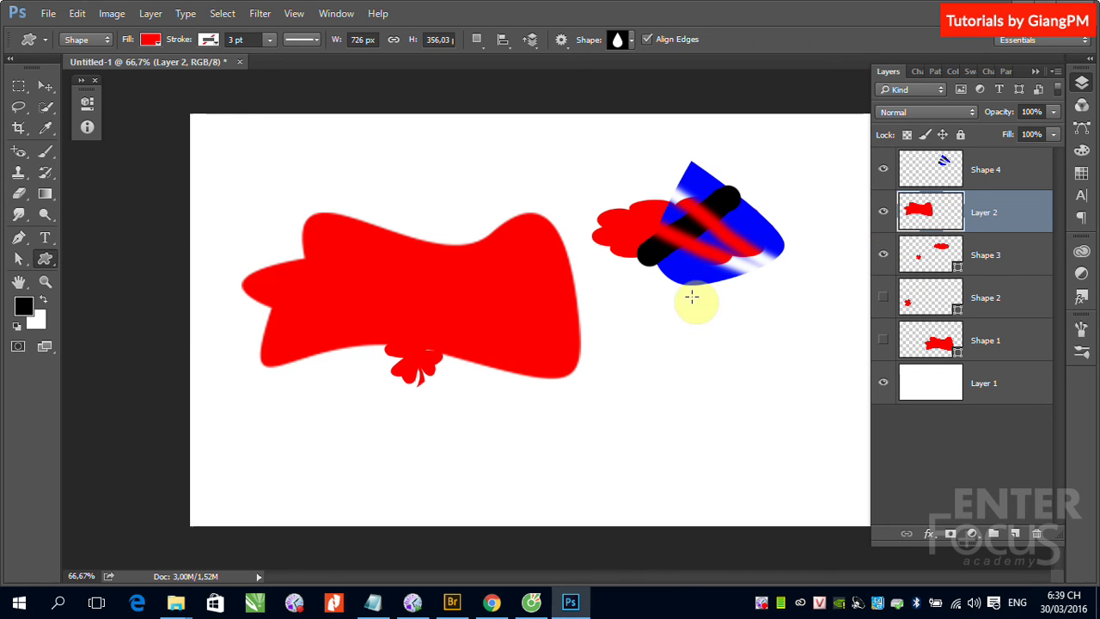
Step: Hide Layer 2 and the blue drop, then select Shape 3 and nudge it up-left
{"action": "left_click", "coordinate": [882, 213]}
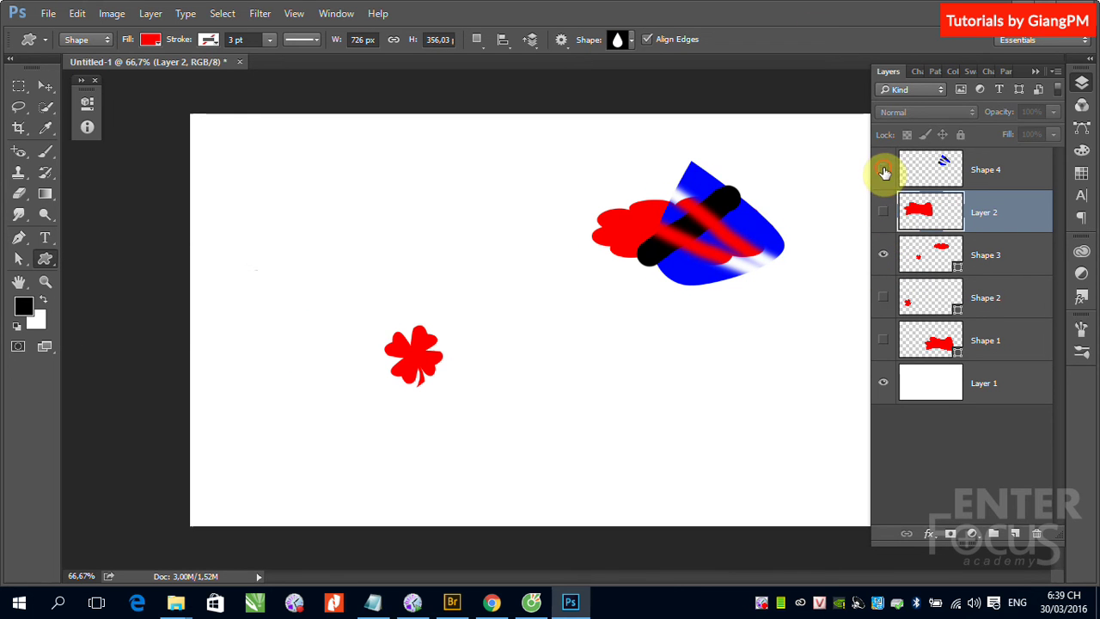
{"action": "left_click", "coordinate": [882, 170]}
{"action": "left_click", "coordinate": [45, 86]}
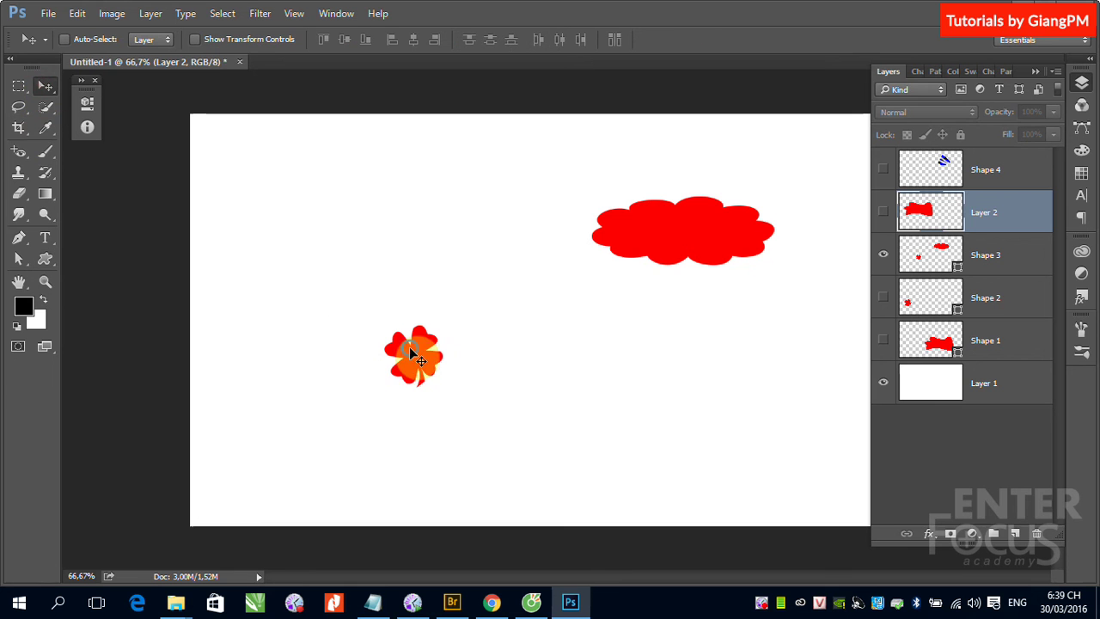
{"action": "right_click", "coordinate": [411, 348]}
{"action": "left_click", "coordinate": [425, 359]}
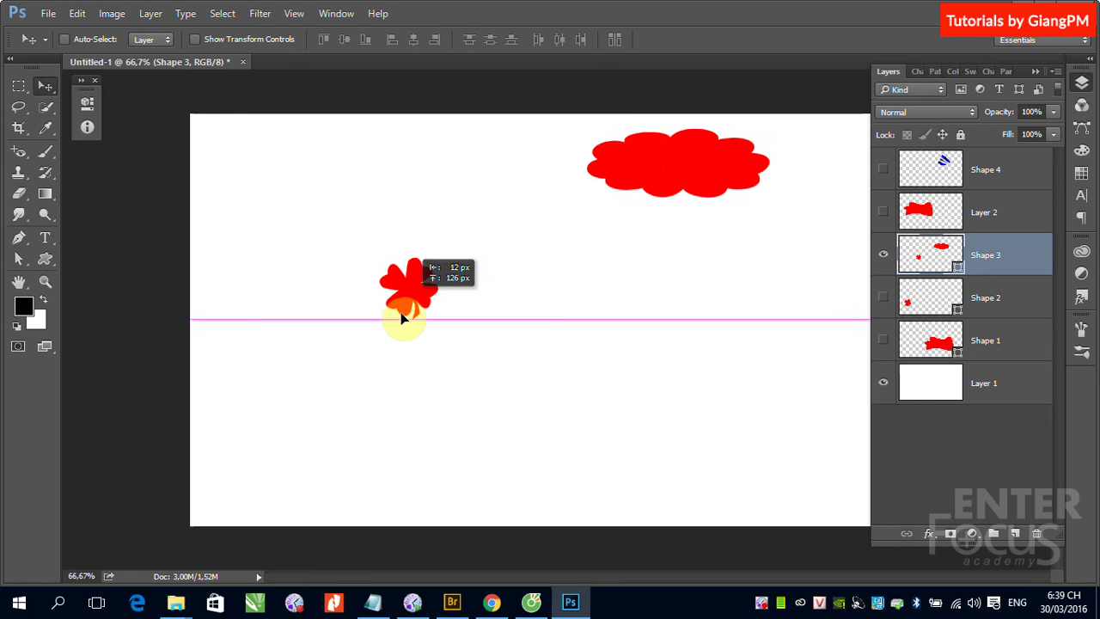
{"action": "left_click_drag", "start_coordinate": [424, 378], "coordinate": [404, 348]}
Step: Scale the Shape 3 cloud and clover to about 84% and duplicate them lower right
{"action": "key", "text": "ctrl+t"}
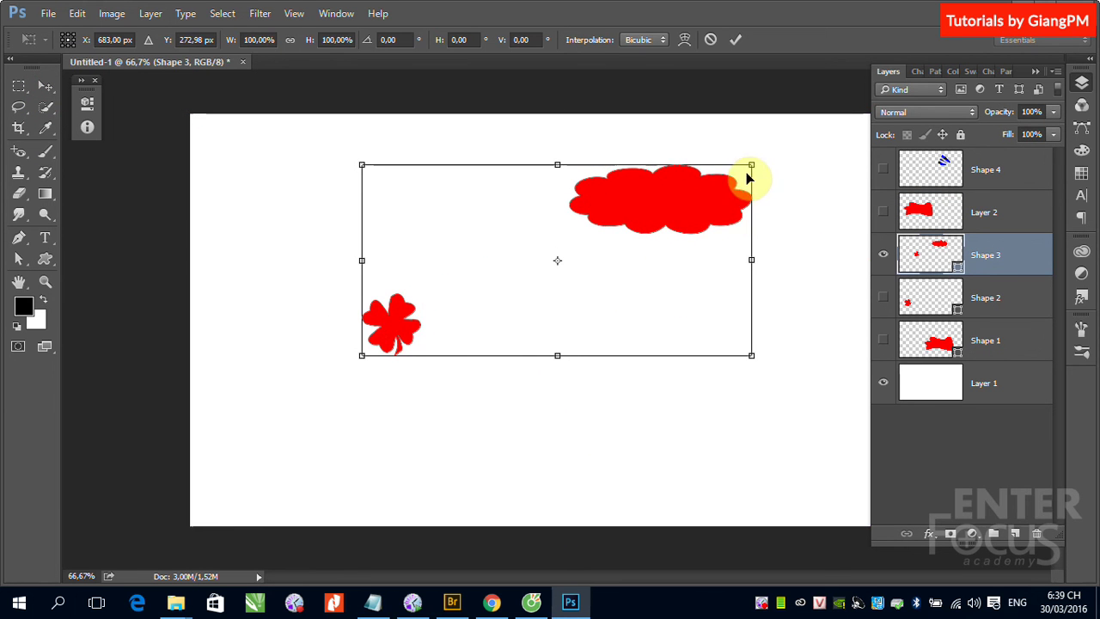
{"action": "mouse_move", "coordinate": [750, 165]}
{"action": "left_mouse_down"}
{"action": "mouse_move", "coordinate": [647, 250]}
{"action": "mouse_move", "coordinate": [685, 231]}
{"action": "left_mouse_up"}
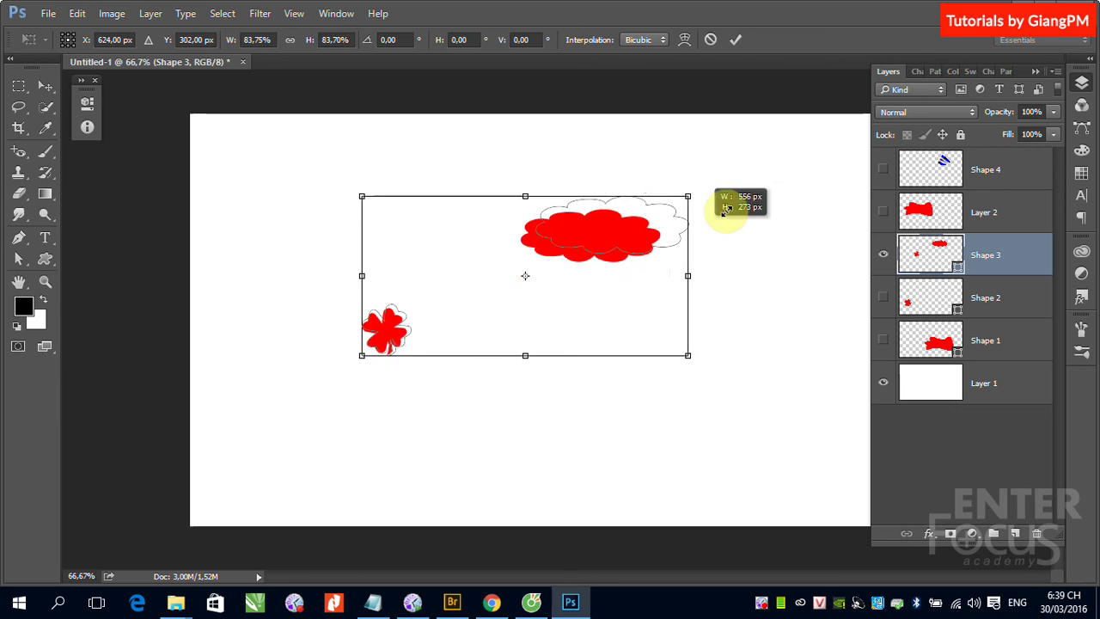
{"action": "key", "text": "Return"}
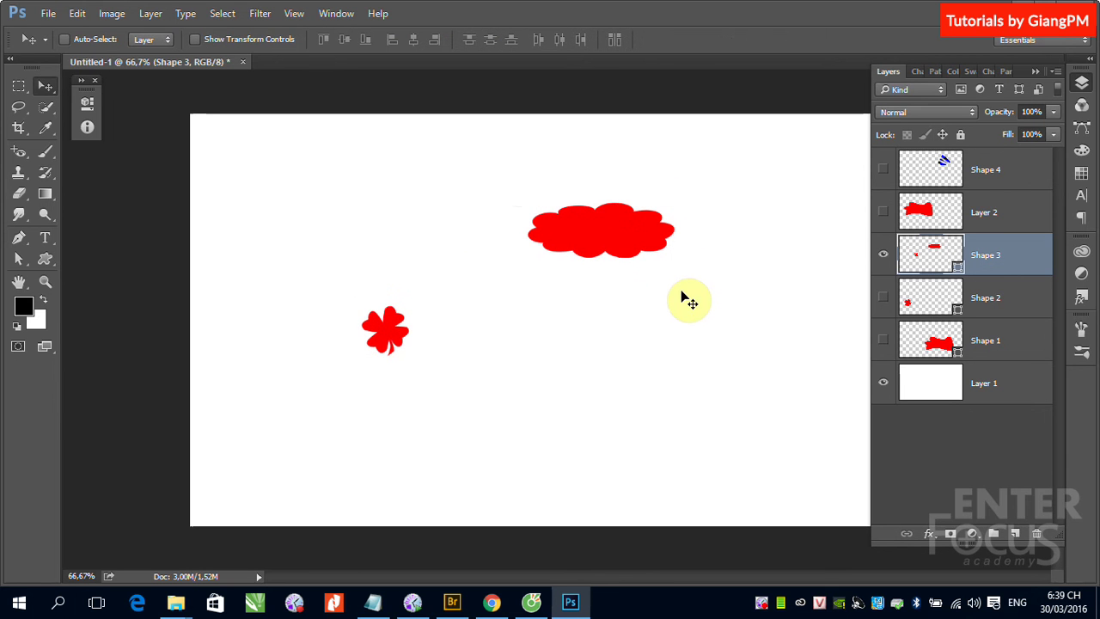
{"action": "left_click_drag", "start_coordinate": [576, 216], "coordinate": [669, 380]}
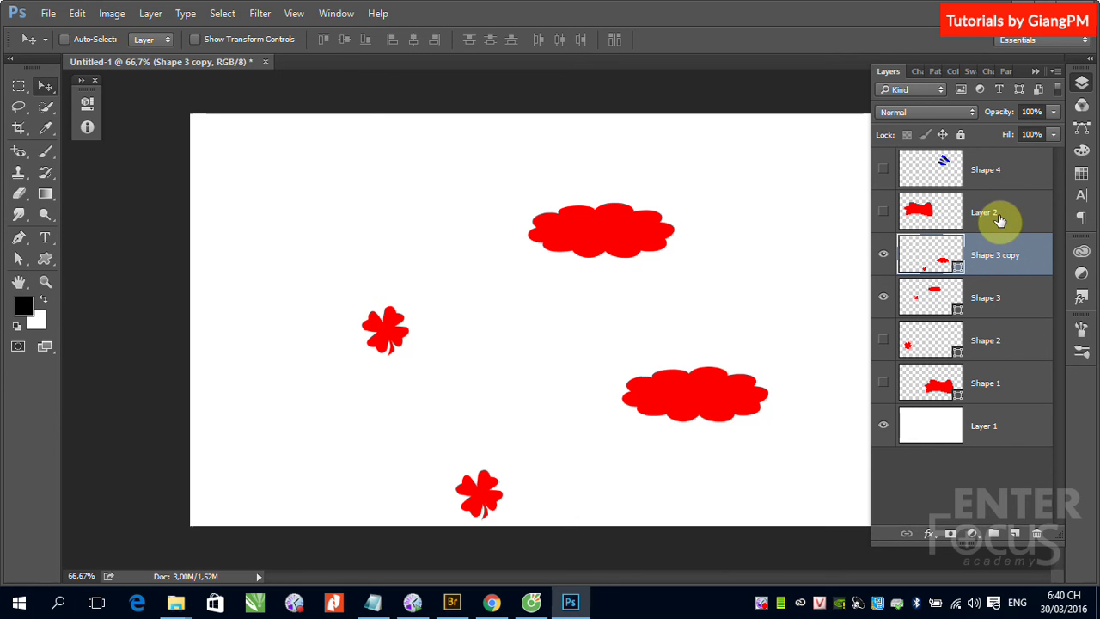
Step: Apply a Bevel & Emboss layer style to Shape 3 copy and zoom in on the cloud edges
{"action": "left_click", "coordinate": [150, 14]}
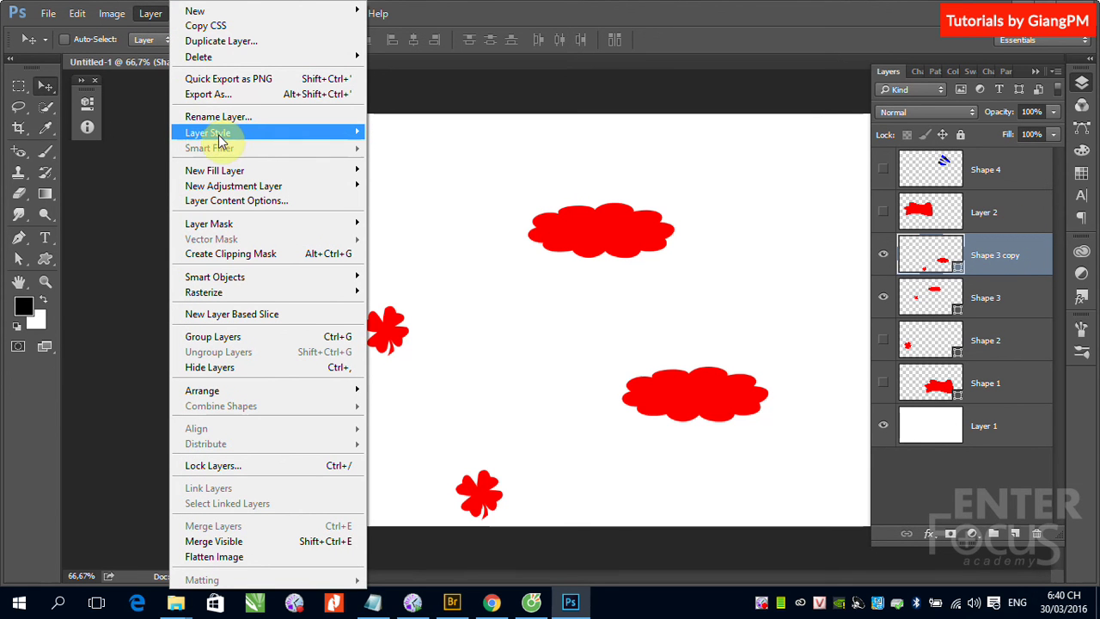
{"action": "mouse_move", "coordinate": [208, 132]}
{"action": "left_click", "coordinate": [416, 154]}
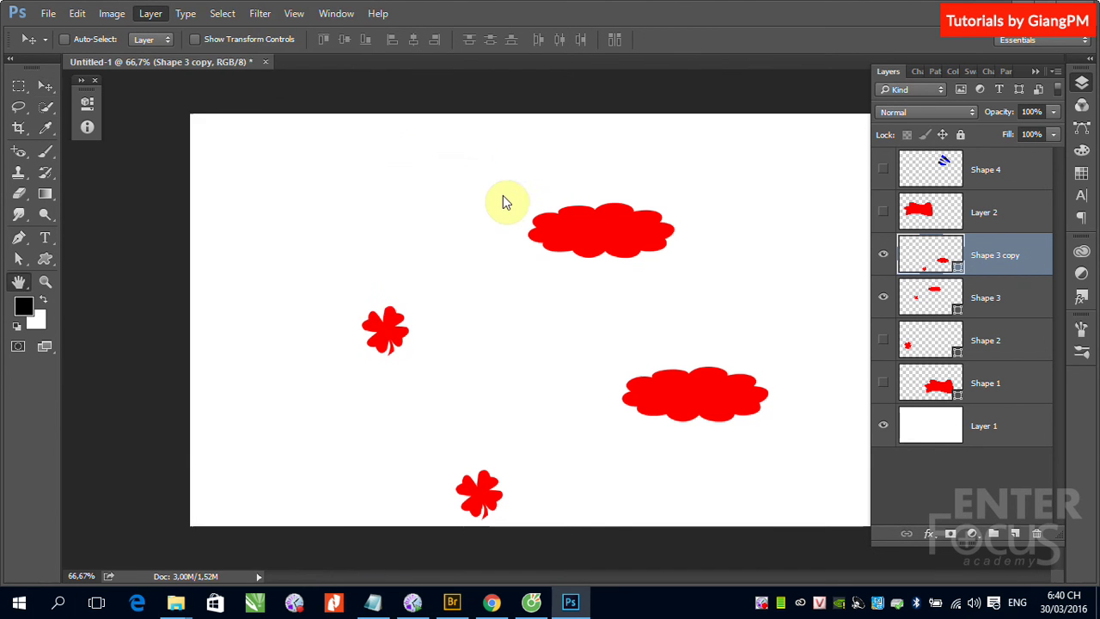
{"action": "left_click", "coordinate": [808, 98]}
{"action": "key", "text": "v"}
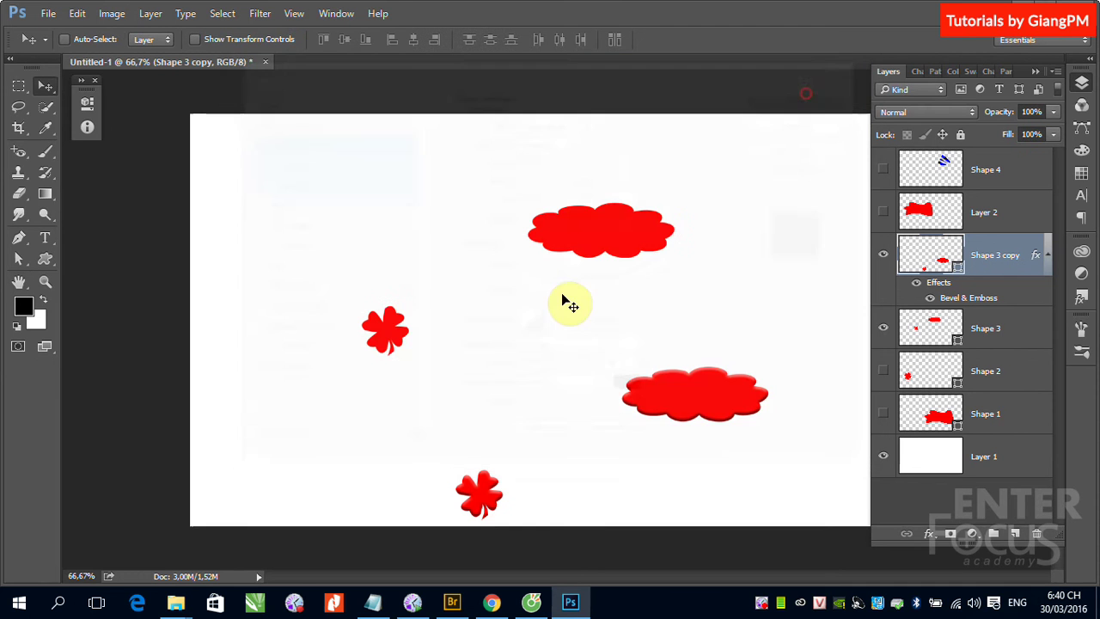
{"action": "left_click_drag", "start_coordinate": [616, 353], "coordinate": [646, 442]}
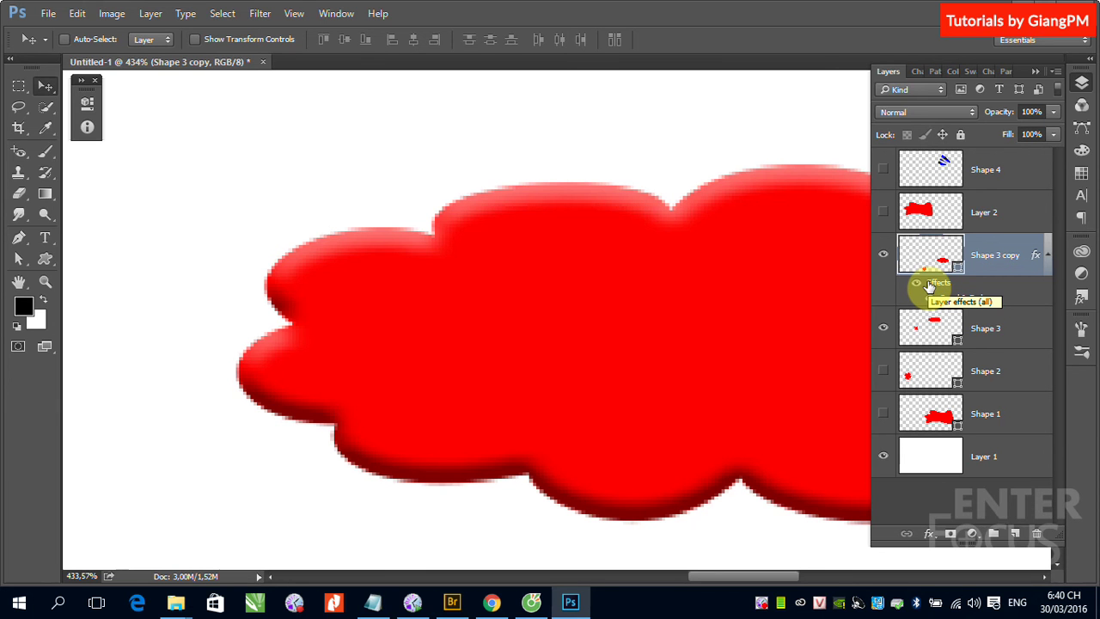
Step: Return to 100% view and move the copied cloud and clover up and left
{"action": "key", "text": "ctrl+1"}
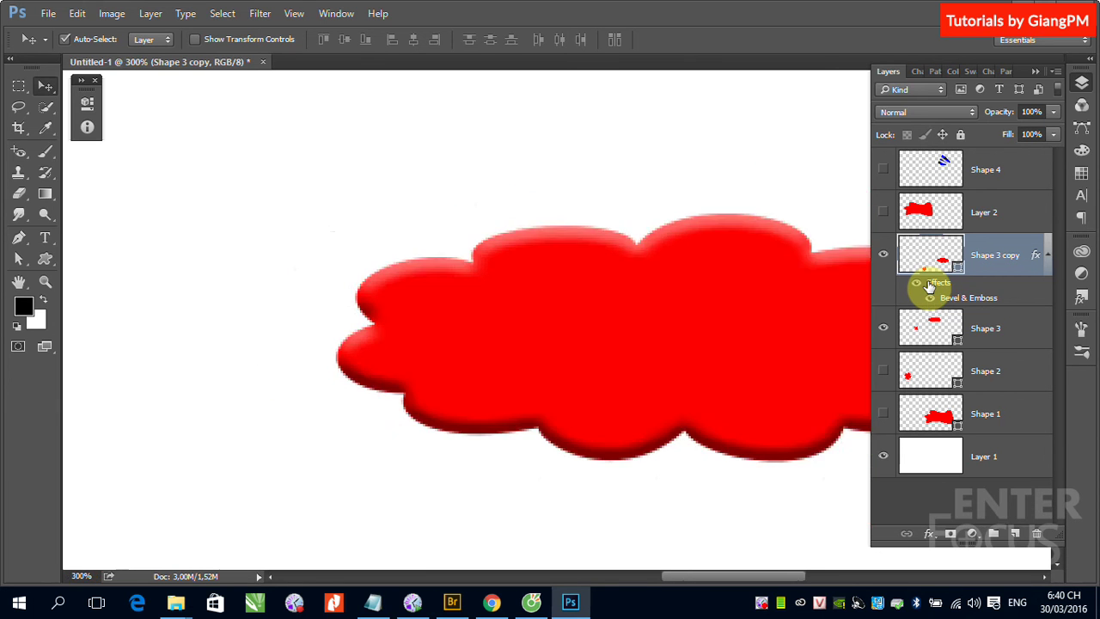
{"action": "right_click", "coordinate": [578, 320]}
{"action": "left_click", "coordinate": [618, 331]}
{"action": "left_click_drag", "start_coordinate": [617, 331], "coordinate": [577, 224]}
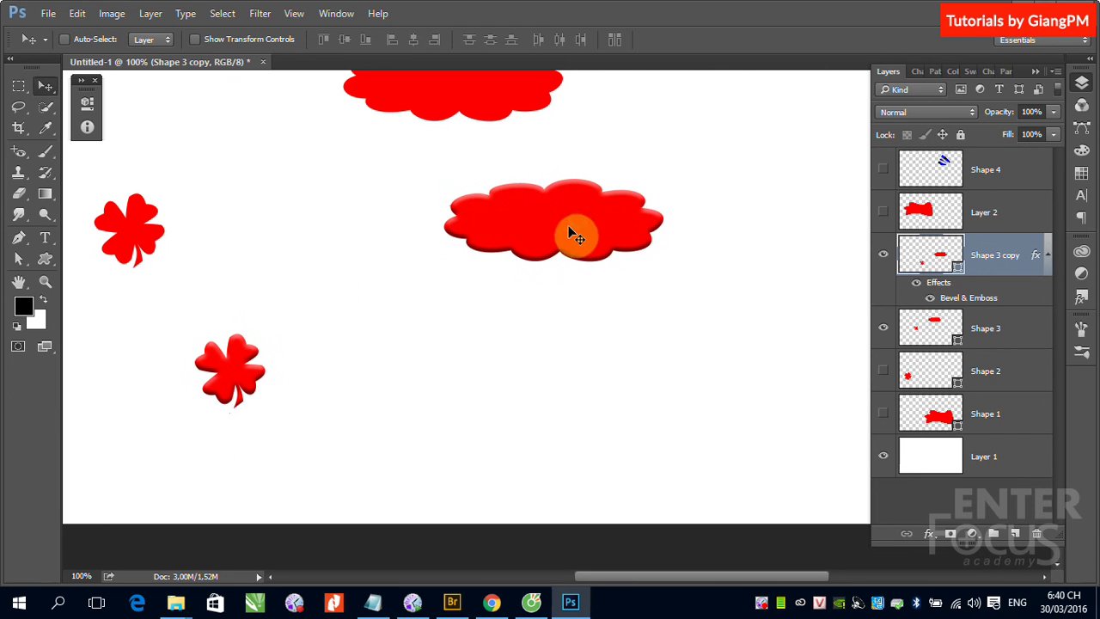
Step: Add a layer mask to Shape 3 copy and paint black over the lower clover
{"action": "left_click", "coordinate": [951, 533]}
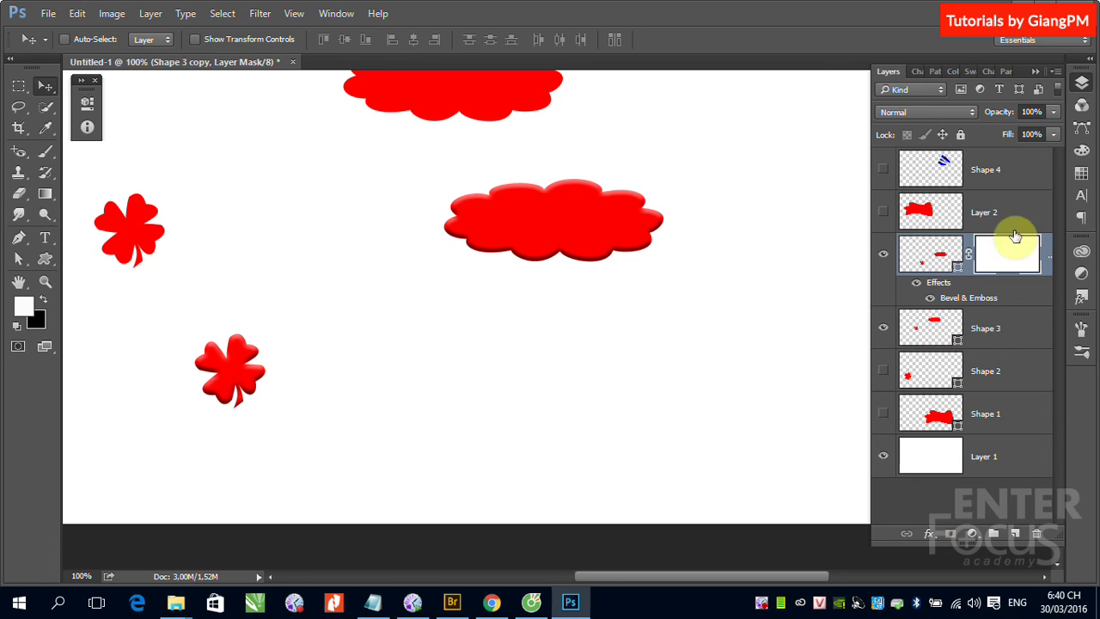
{"action": "left_click", "coordinate": [45, 151]}
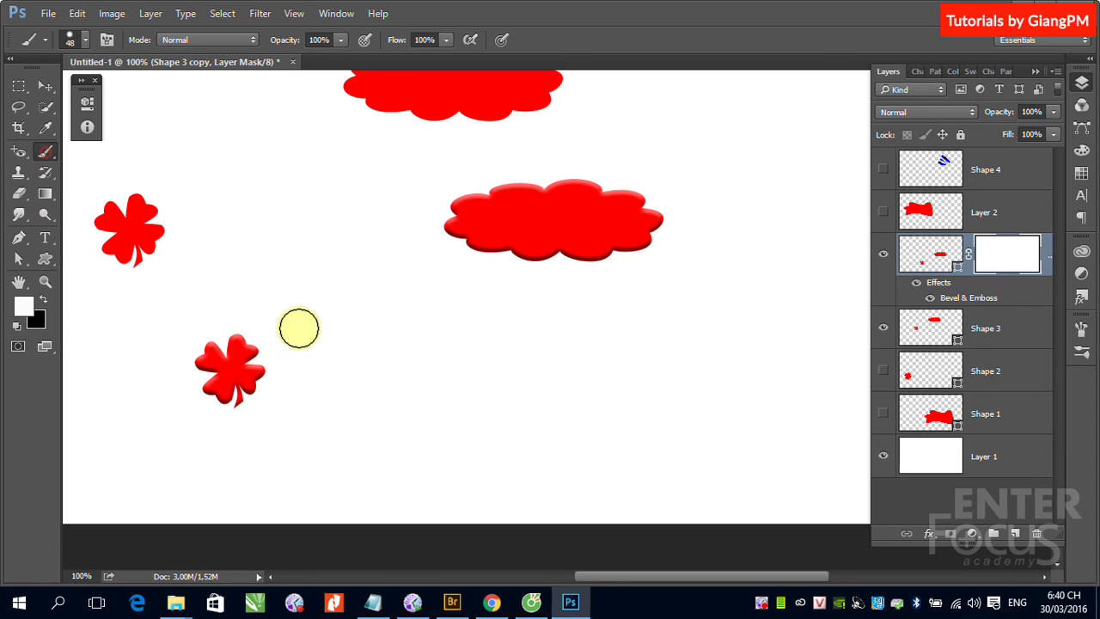
{"action": "left_click", "coordinate": [43, 299]}
{"action": "mouse_move", "coordinate": [228, 363]}
{"action": "left_mouse_down"}
{"action": "mouse_move", "coordinate": [227, 339]}
{"action": "mouse_move", "coordinate": [233, 410]}
{"action": "left_mouse_up"}
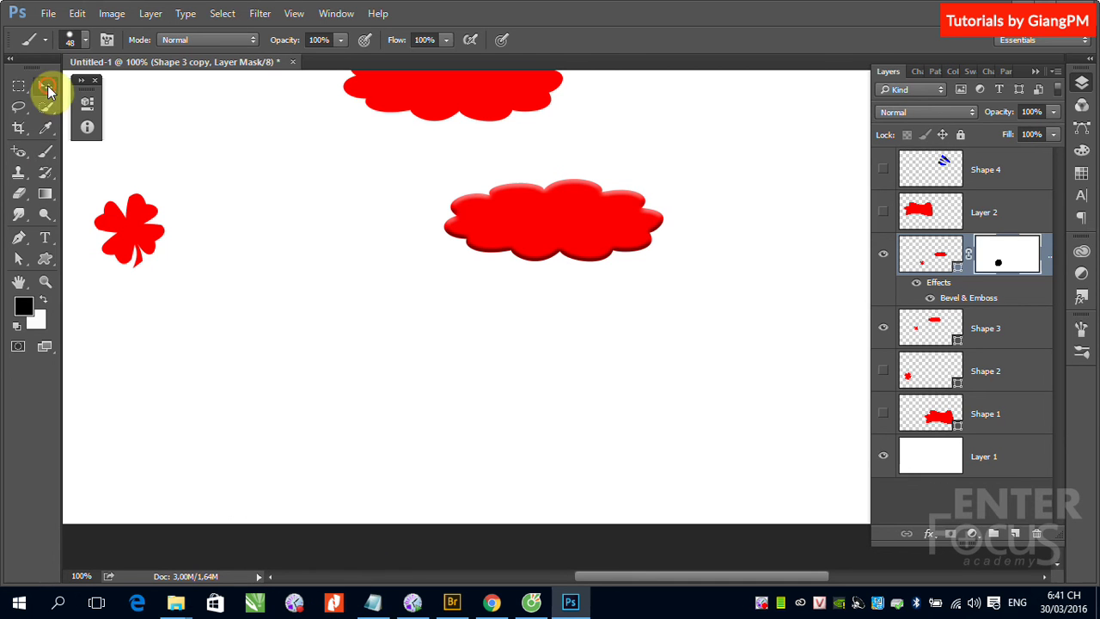
{"action": "left_click", "coordinate": [45, 87]}
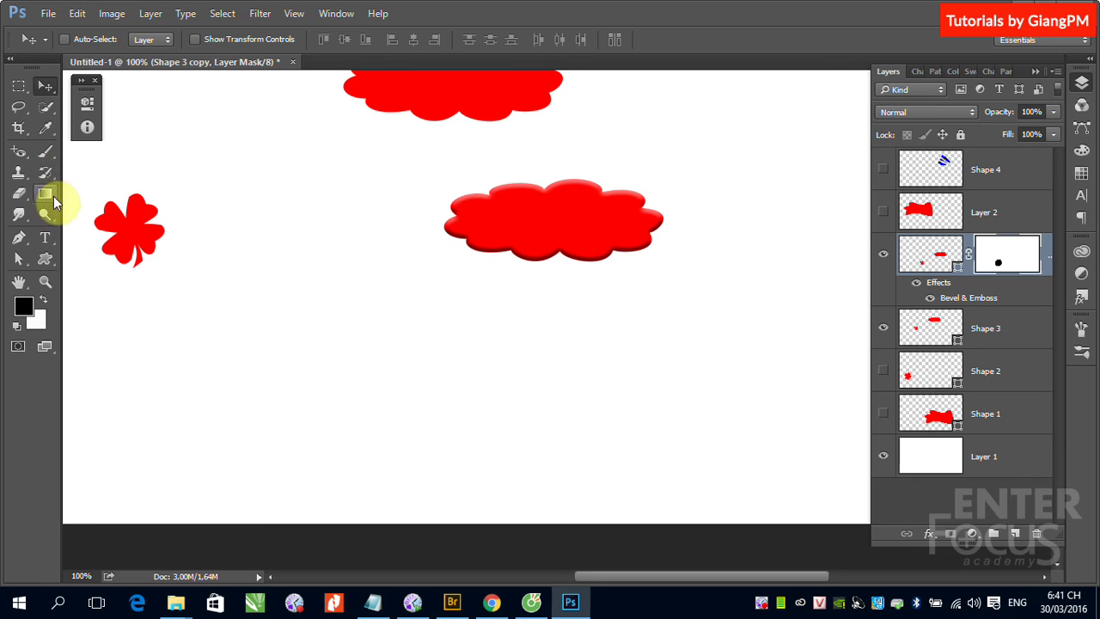